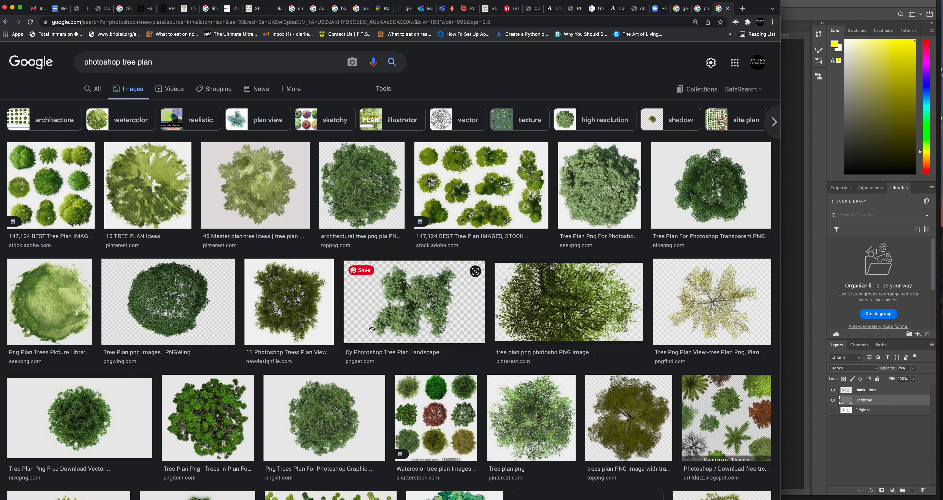
Look up "png stand for" on Google in a separate tab, and close that tab after reading the definition.
{"action": "left_click", "coordinate": [741, 8]}
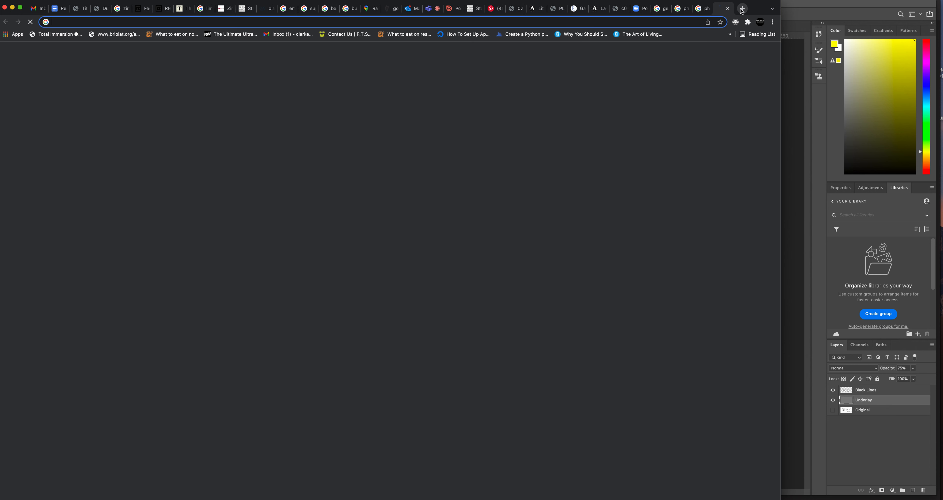
{"action": "type", "text": "png"}
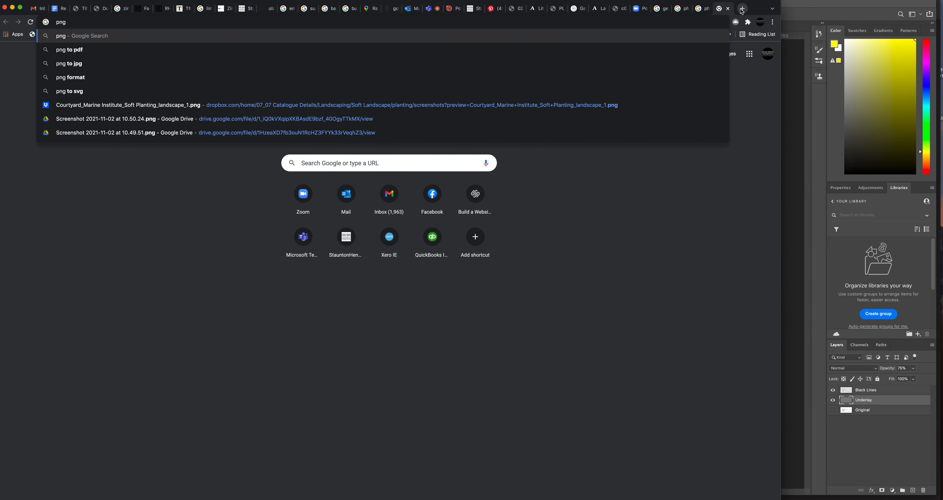
{"action": "type", "text": " stand for"}
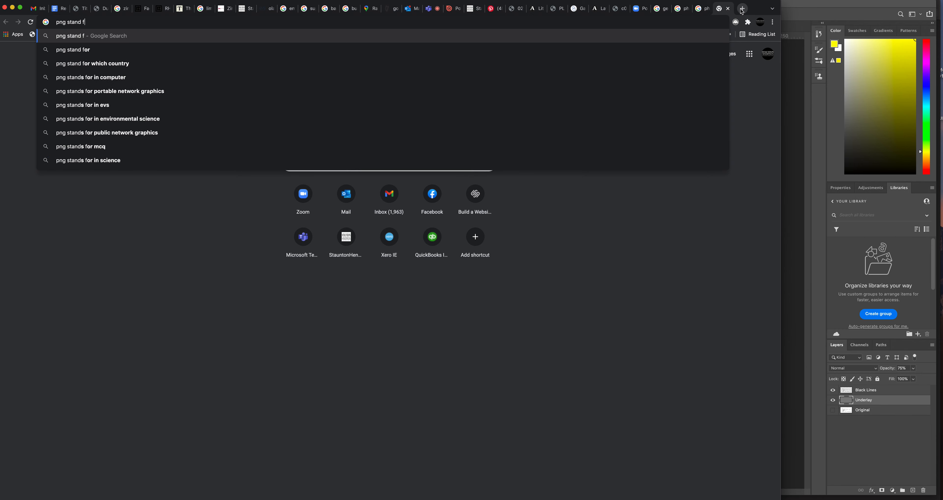
{"action": "key", "text": "Return"}
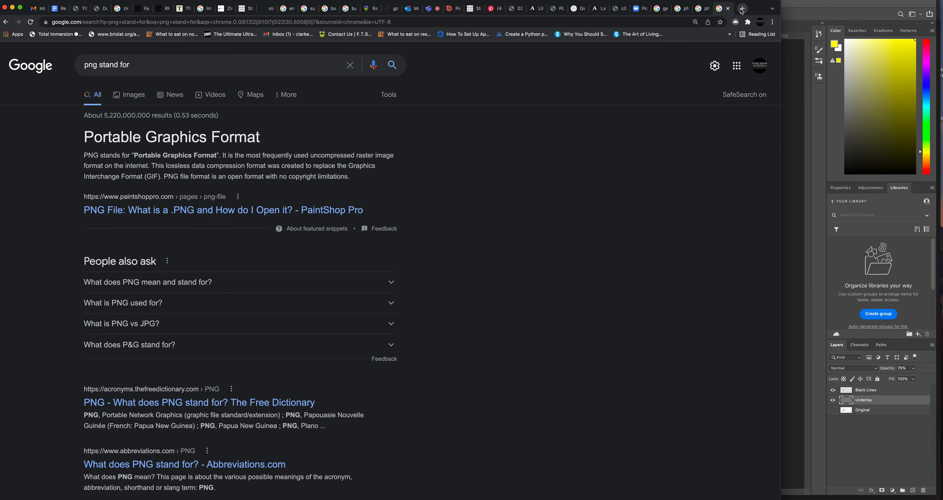
{"action": "left_click", "coordinate": [727, 8]}
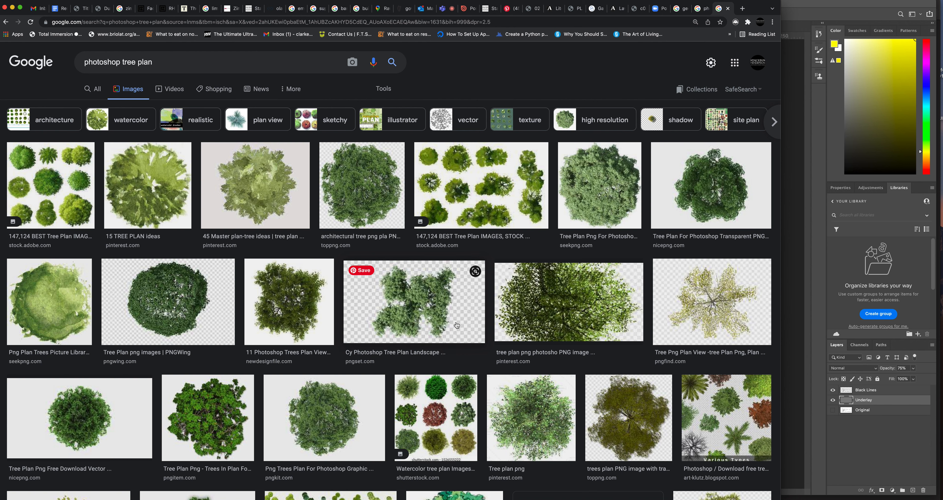
Refine the image search to "photoshop tree plan .png" and open the round green watercolour tree result from cleanpng.com.
{"action": "scroll", "coordinate": [457, 325], "scroll_direction": "down", "scroll_amount": 2}
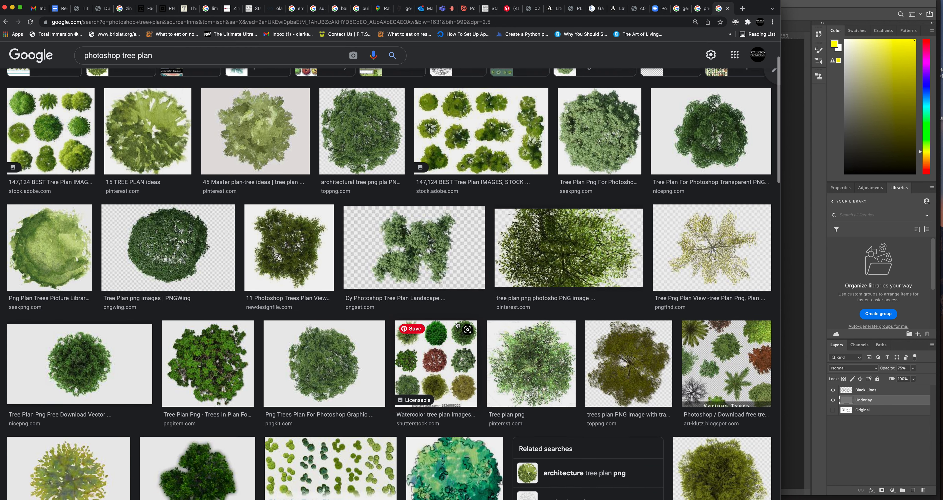
{"action": "left_click", "coordinate": [156, 55]}
{"action": "type", "text": ".png"}
{"action": "key", "text": "Return"}
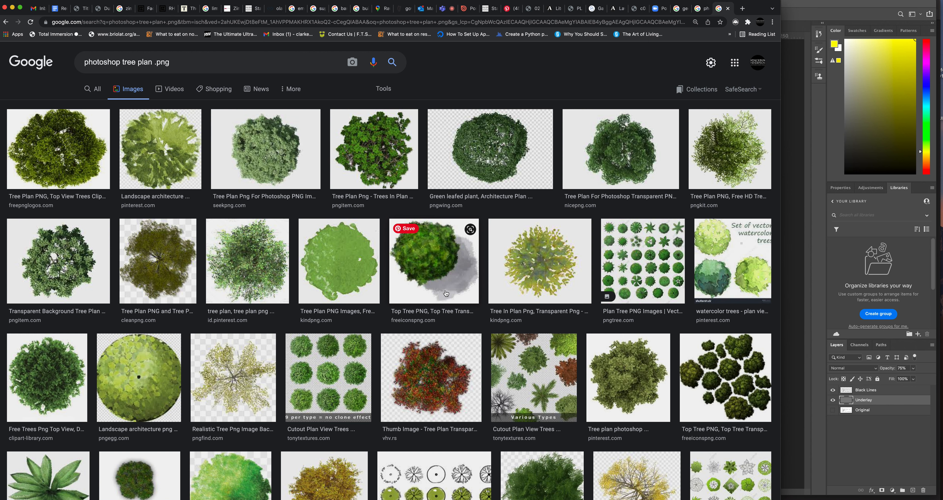
{"action": "scroll", "coordinate": [446, 293], "scroll_direction": "down", "scroll_amount": 5}
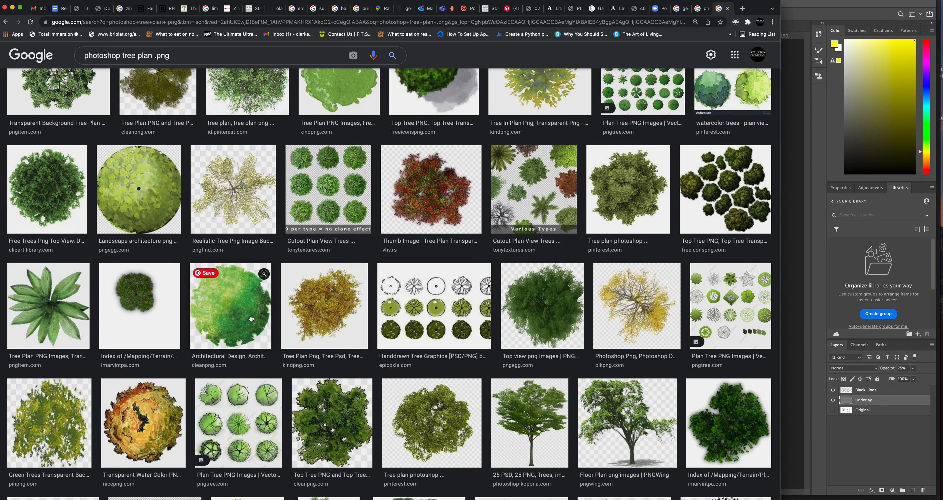
{"action": "left_click", "coordinate": [251, 319]}
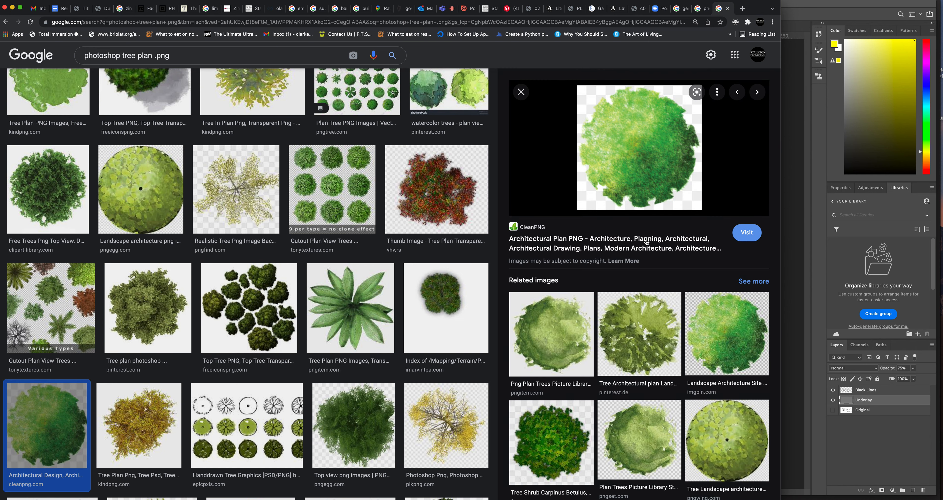
Visit the tree image's CleanPNG source page, browse its architectural plan images, and return to the image search results.
{"action": "left_click", "coordinate": [647, 243]}
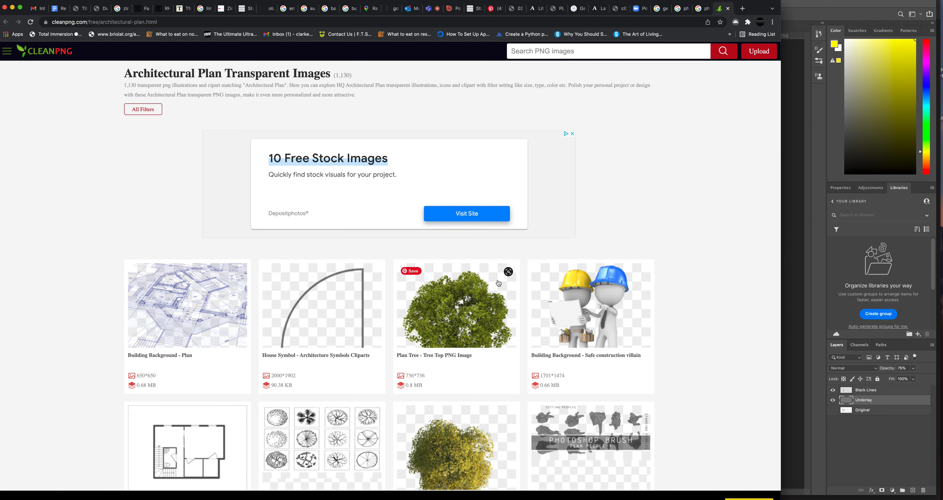
{"action": "scroll", "coordinate": [507, 276], "scroll_direction": "down", "scroll_amount": 5}
{"action": "scroll", "coordinate": [507, 271], "scroll_direction": "down", "scroll_amount": 4}
{"action": "scroll", "coordinate": [510, 266], "scroll_direction": "up", "scroll_amount": 10}
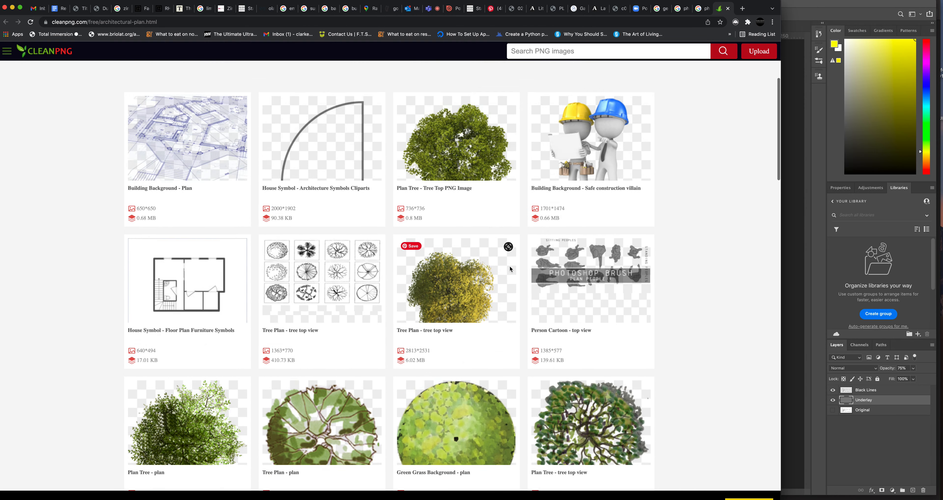
{"action": "left_click", "coordinate": [701, 9]}
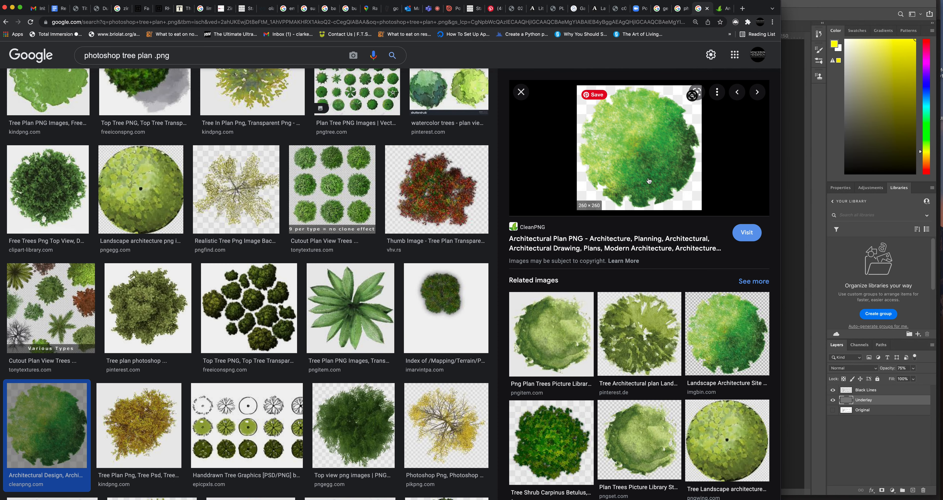
Save the previewed tree image into a new folder named "Sample trees" inside Site Plans.
{"action": "right_click", "coordinate": [635, 148]}
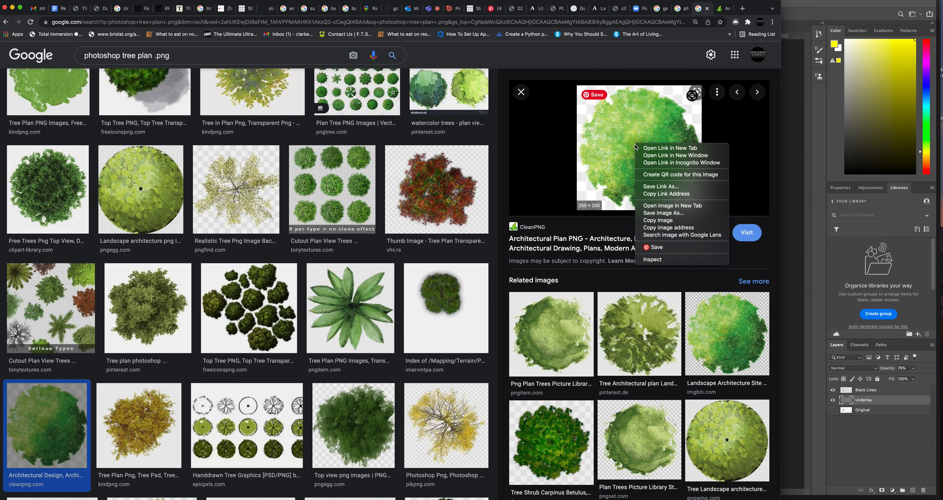
{"action": "left_click", "coordinate": [657, 214]}
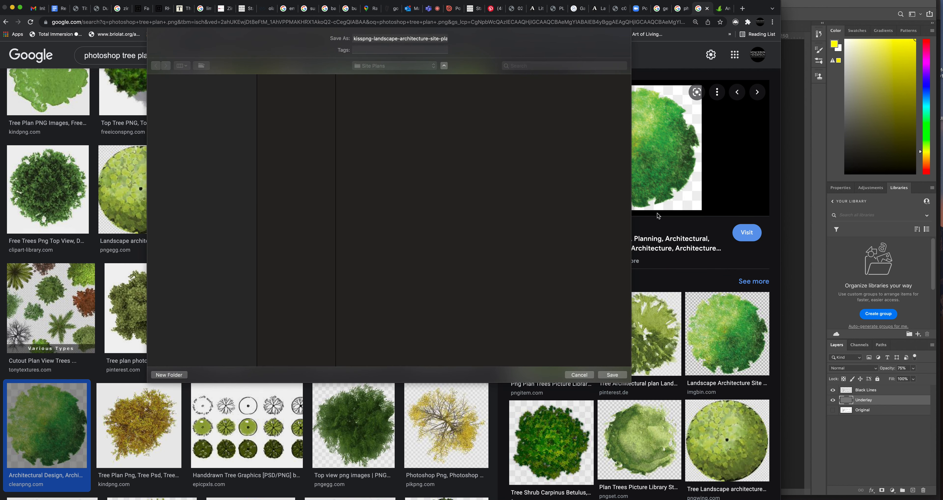
{"action": "left_click", "coordinate": [169, 375]}
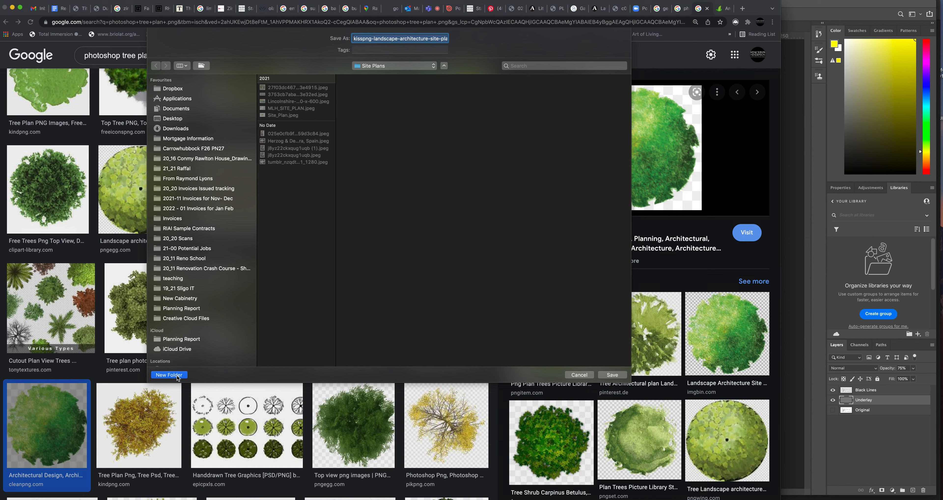
{"action": "type", "text": "Sample"}
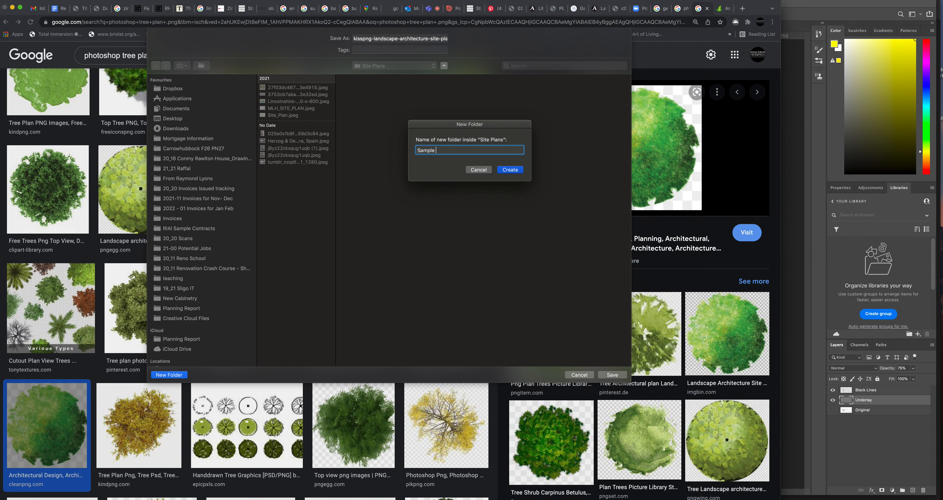
{"action": "type", "text": " trees"}
{"action": "key", "text": "Return"}
{"action": "left_click", "coordinate": [610, 375]}
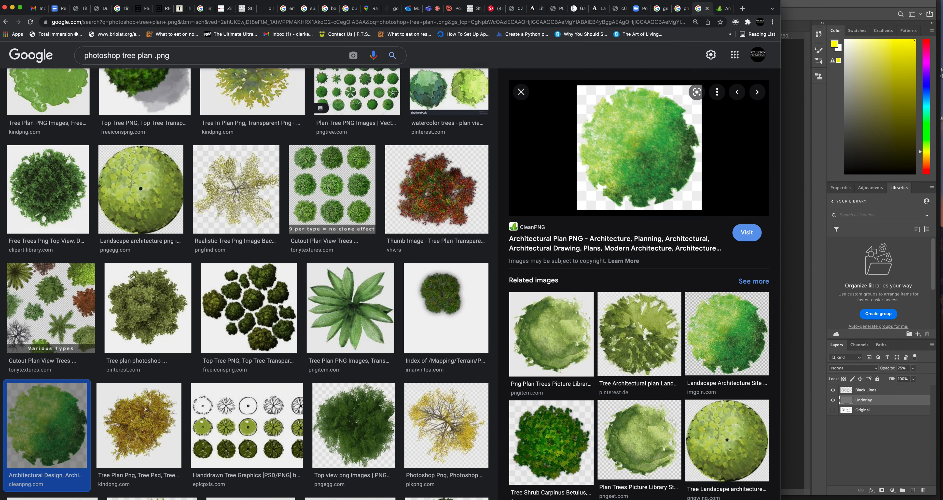
Switch to Finder, select the saved tree image in the Sample trees folder, and enlarge its preview.
{"action": "key", "text": "super+Tab"}
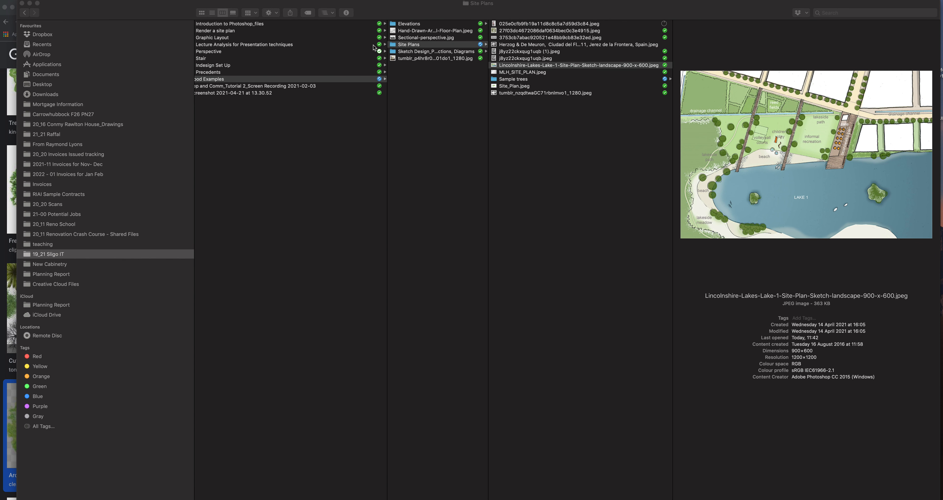
{"action": "left_click", "coordinate": [513, 79]}
{"action": "left_click", "coordinate": [719, 24]}
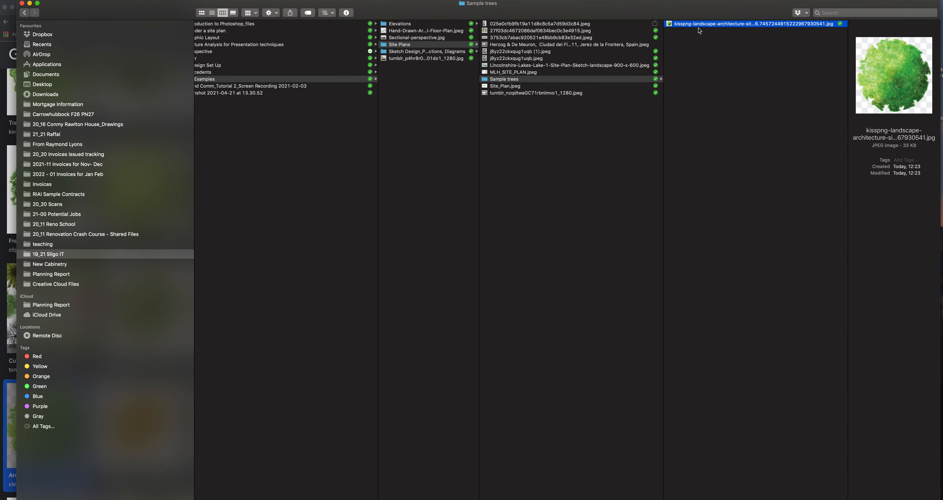
{"action": "left_click_drag", "start_coordinate": [849, 53], "coordinate": [764, 77]}
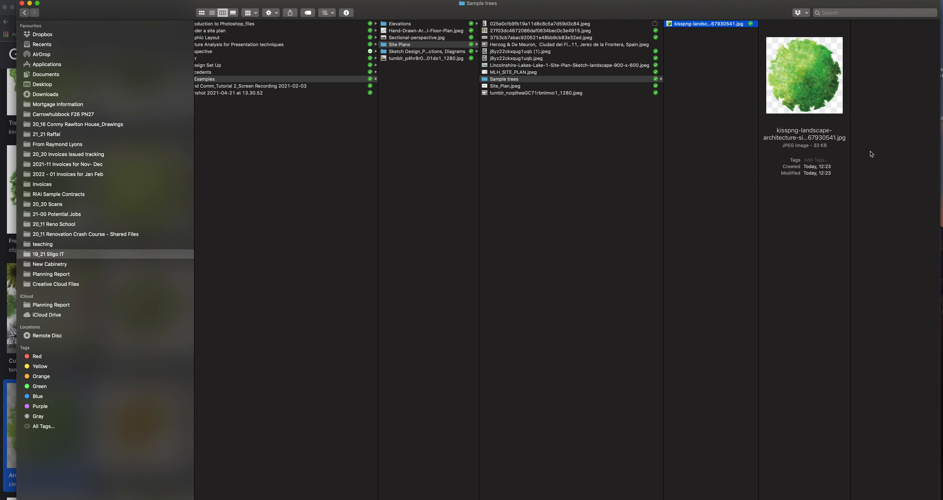
{"action": "left_click_drag", "start_coordinate": [852, 193], "coordinate": [915, 180]}
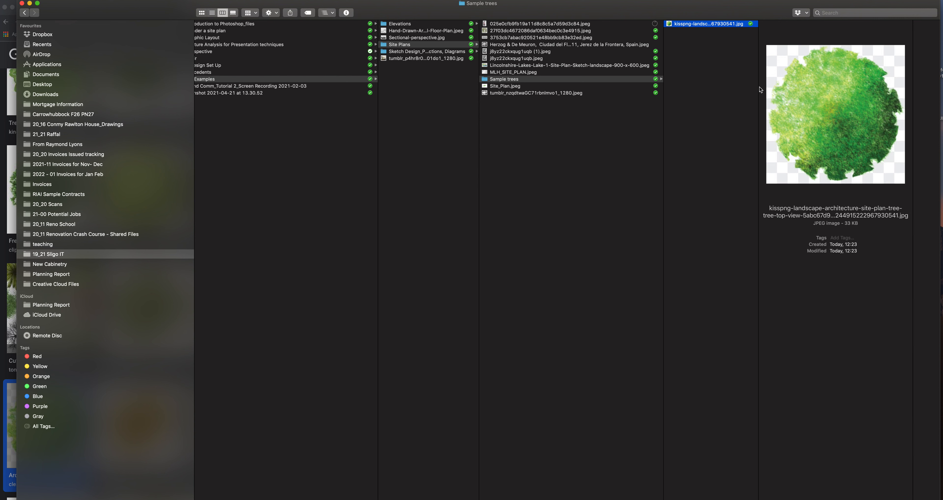
Open the saved tree image from the Sample trees folder with Adobe Photoshop 2021.
{"action": "right_click", "coordinate": [718, 25]}
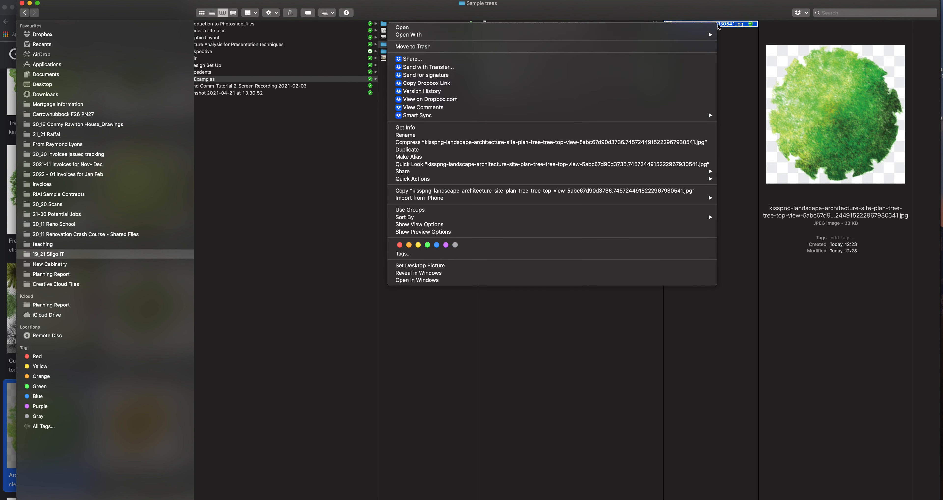
{"action": "left_click", "coordinate": [706, 8]}
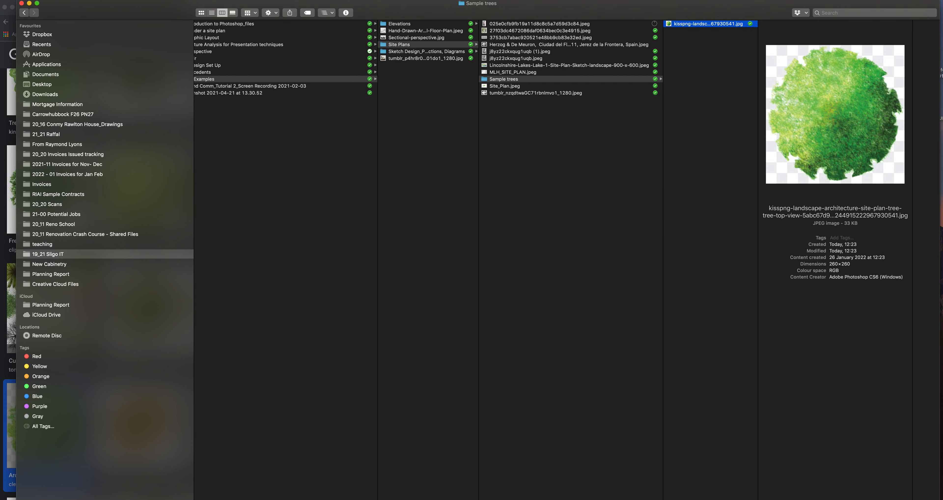
{"action": "right_click", "coordinate": [713, 25]}
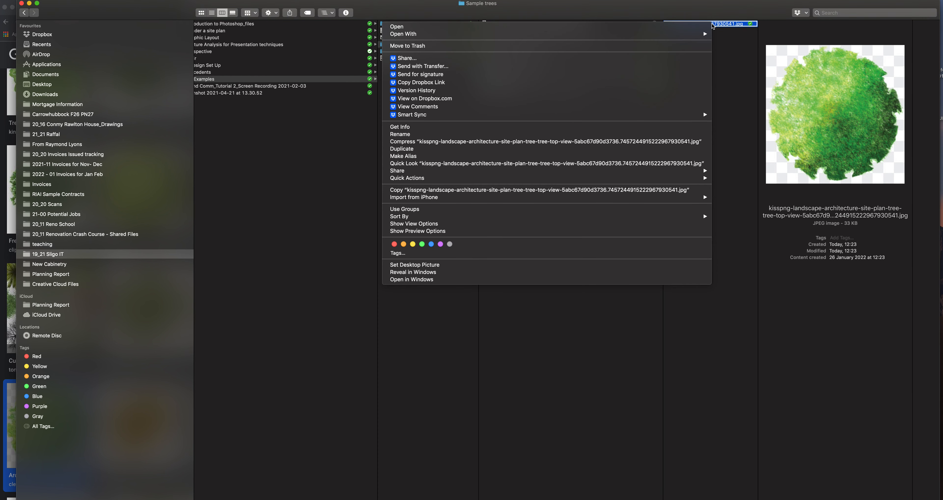
{"action": "mouse_move", "coordinate": [704, 36]}
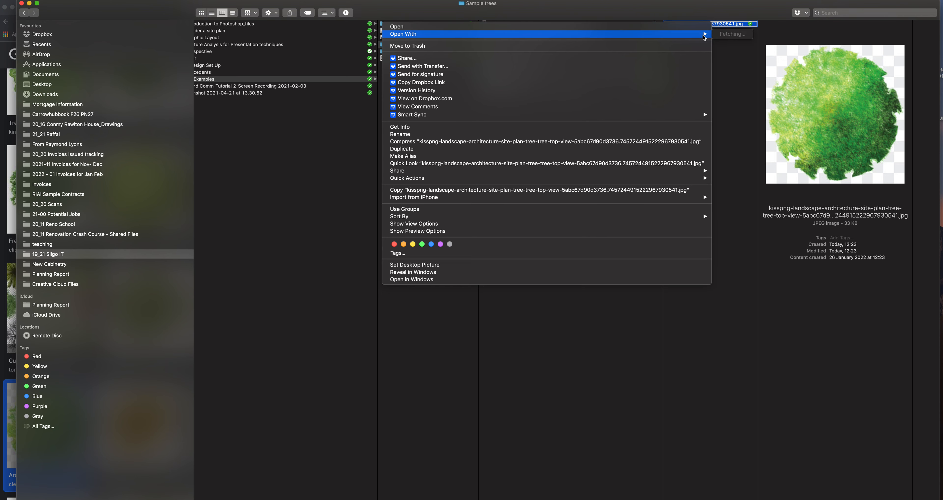
{"action": "left_click", "coordinate": [735, 49]}
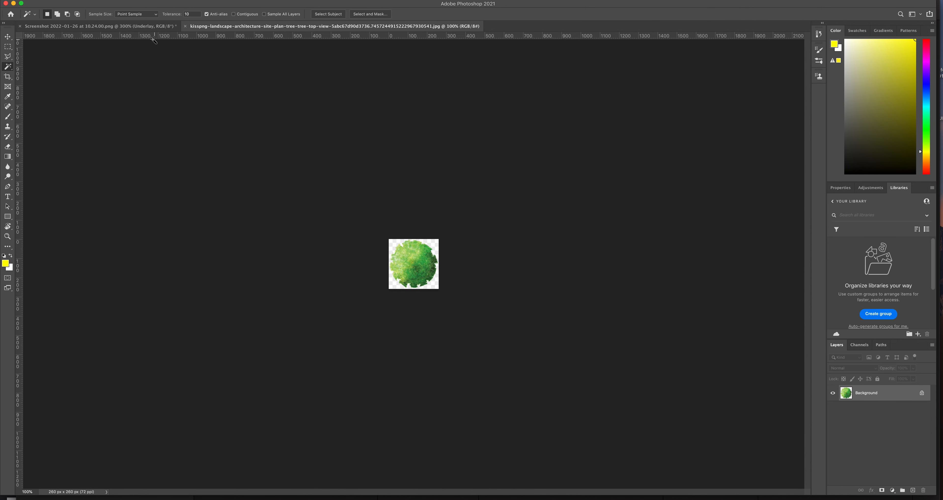
Check the site plan screenshot document, and return to the tree document to examine the image up close.
{"action": "left_click", "coordinate": [116, 28]}
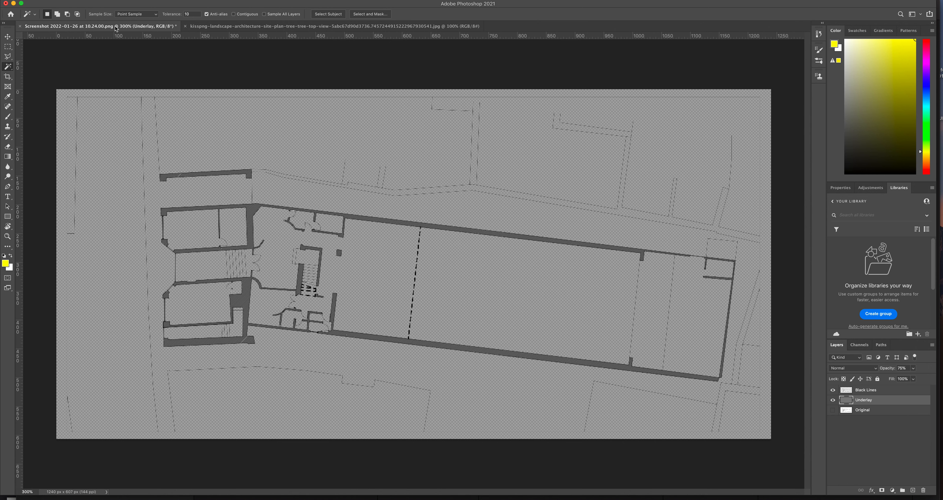
{"action": "left_click", "coordinate": [216, 27]}
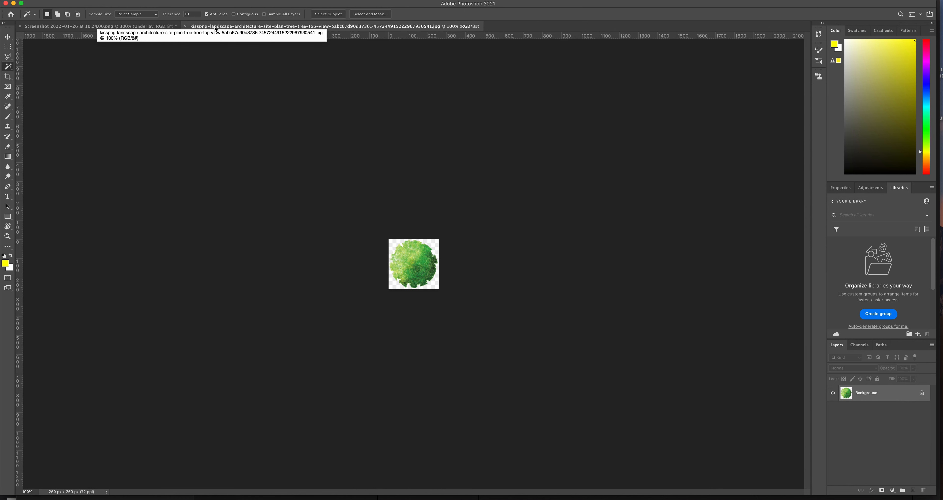
{"action": "scroll", "coordinate": [405, 253], "scroll_direction": "up", "scroll_amount": 5}
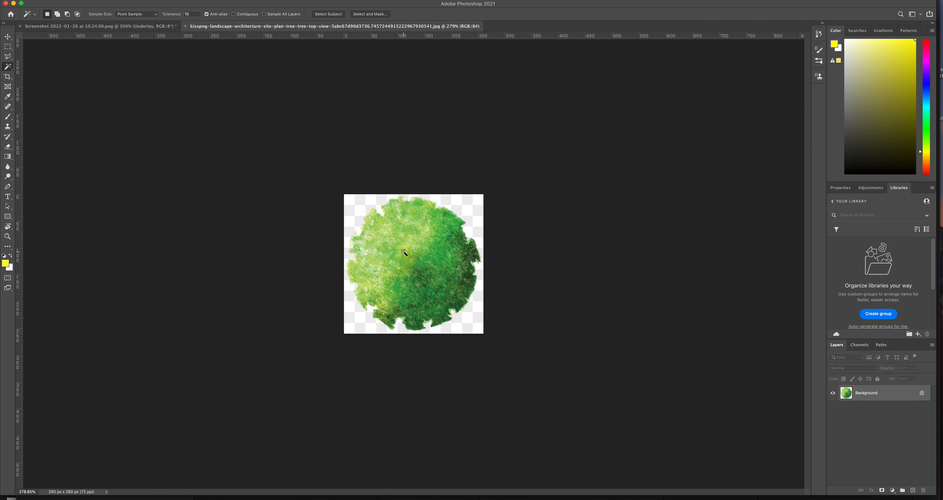
{"action": "scroll", "coordinate": [404, 252], "scroll_direction": "up", "scroll_amount": 5}
{"action": "scroll", "coordinate": [405, 249], "scroll_direction": "down", "scroll_amount": 6}
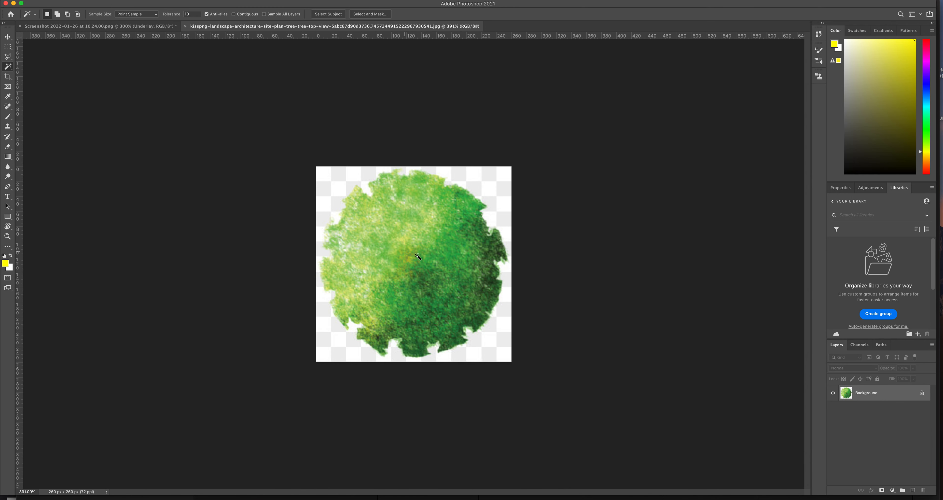
Add a new empty layer above the Background, try a Magic Wand selection on it, and deselect.
{"action": "left_click", "coordinate": [913, 490]}
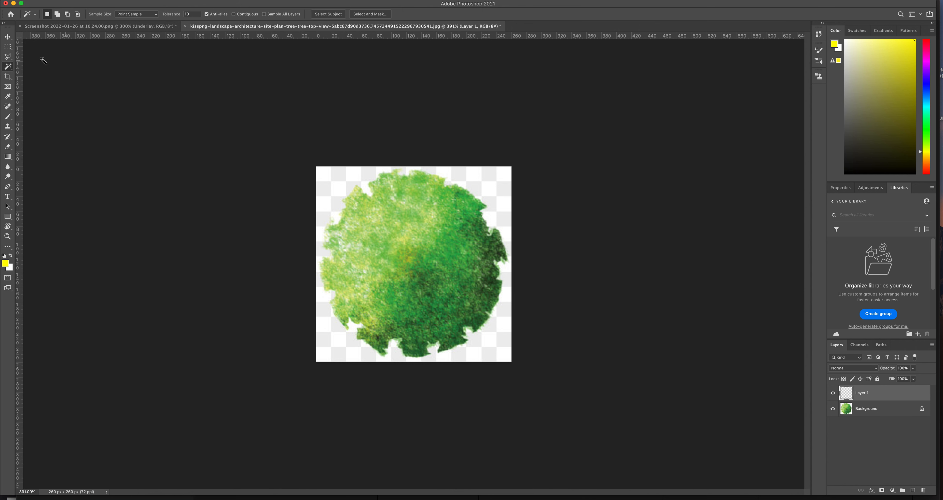
{"action": "left_click", "coordinate": [334, 177]}
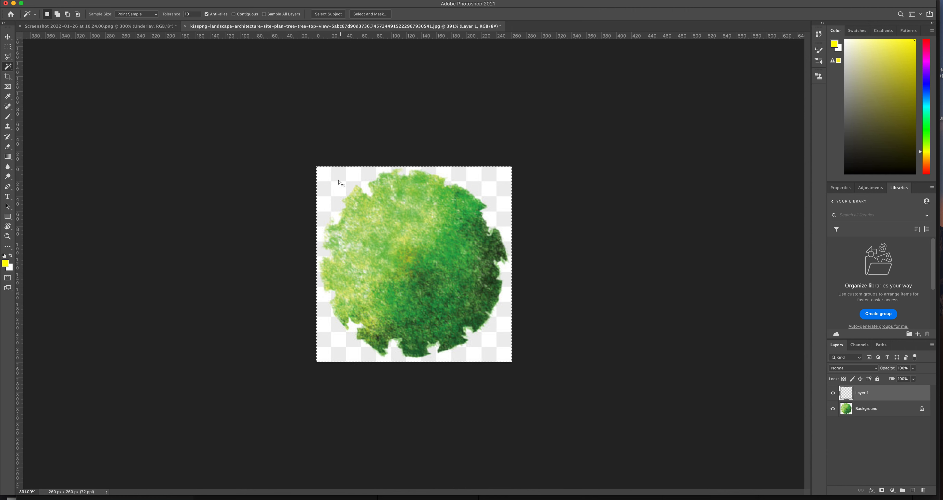
{"action": "left_click", "coordinate": [299, 86]}
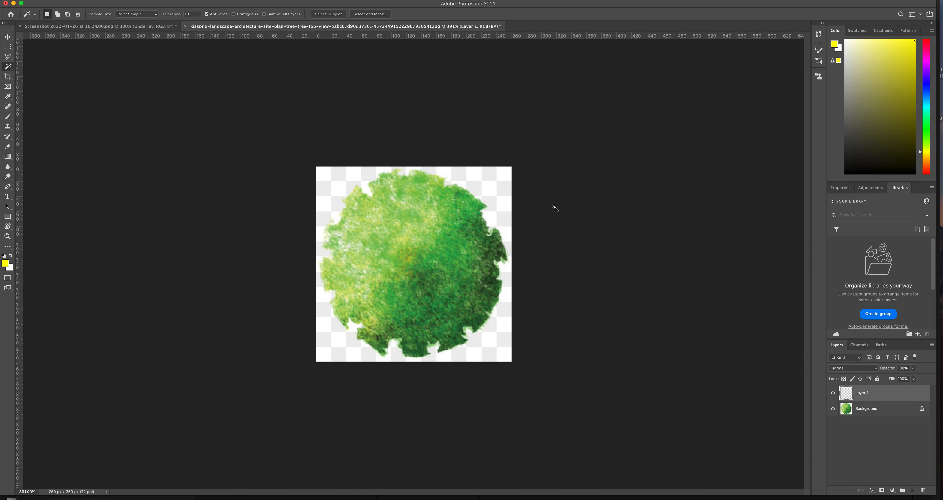
Make the Background layer active, try a Magic Wand selection of the checkered backdrop around the tree, and deselect.
{"action": "left_click", "coordinate": [880, 410]}
{"action": "left_click", "coordinate": [336, 191]}
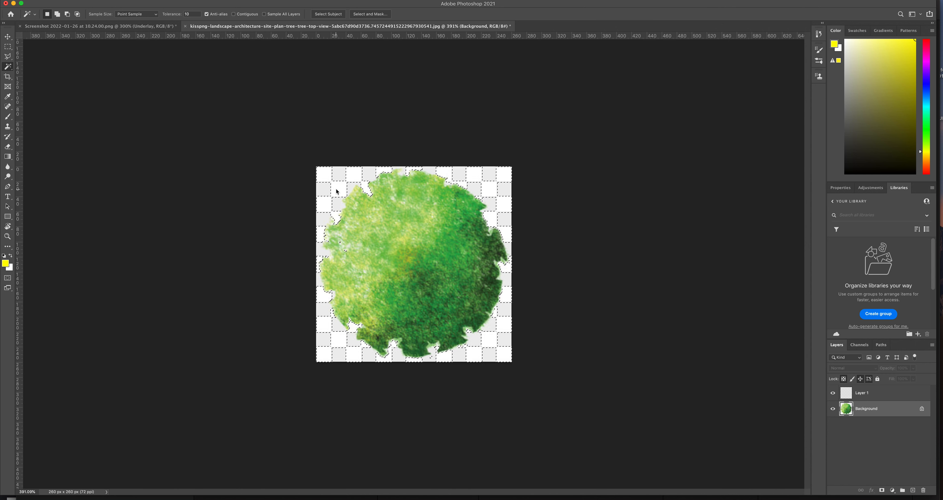
{"action": "left_click", "coordinate": [297, 86]}
Turn off anti-aliasing for the Magic Wand, try a selection of the checkered backdrop around the tree, and deselect.
{"action": "left_click", "coordinate": [207, 15]}
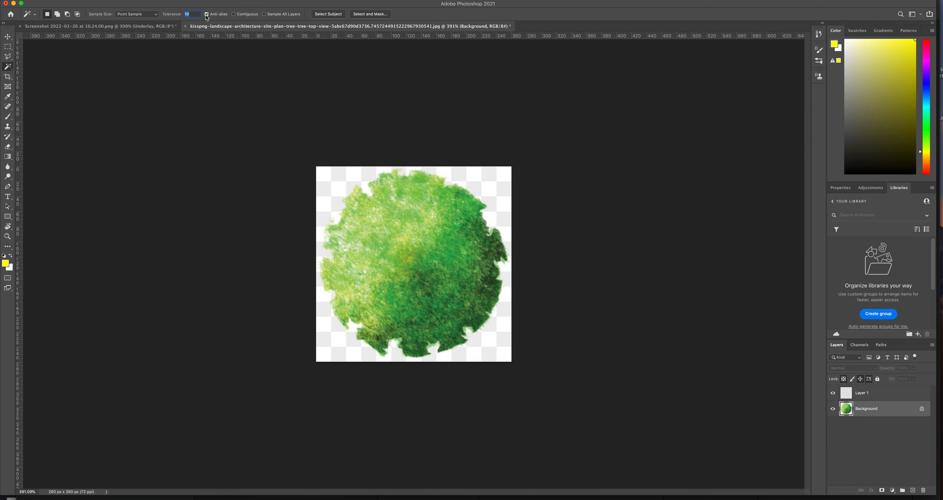
{"action": "left_click", "coordinate": [336, 198]}
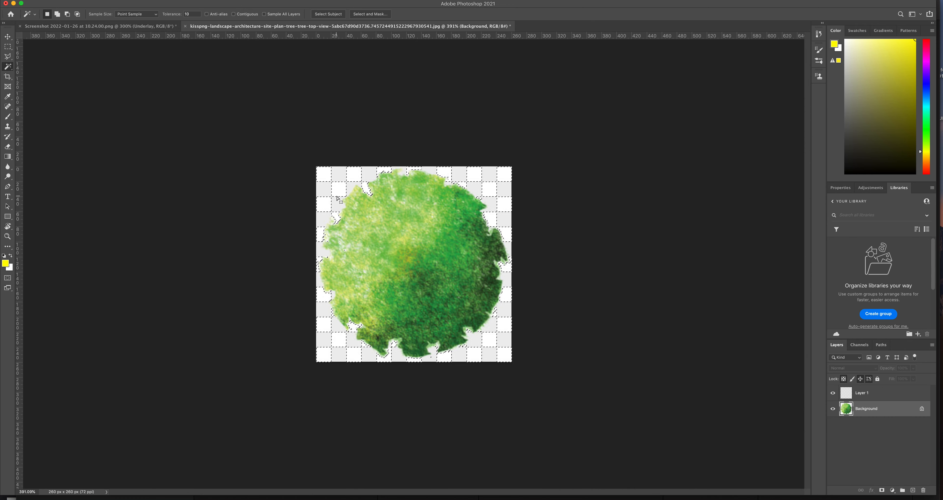
{"action": "key", "text": "super+d"}
Try Magic Wand selections of the checkered backdrop around the tree with the tolerance set to 20 and to 10.
{"action": "left_click", "coordinate": [180, 14]}
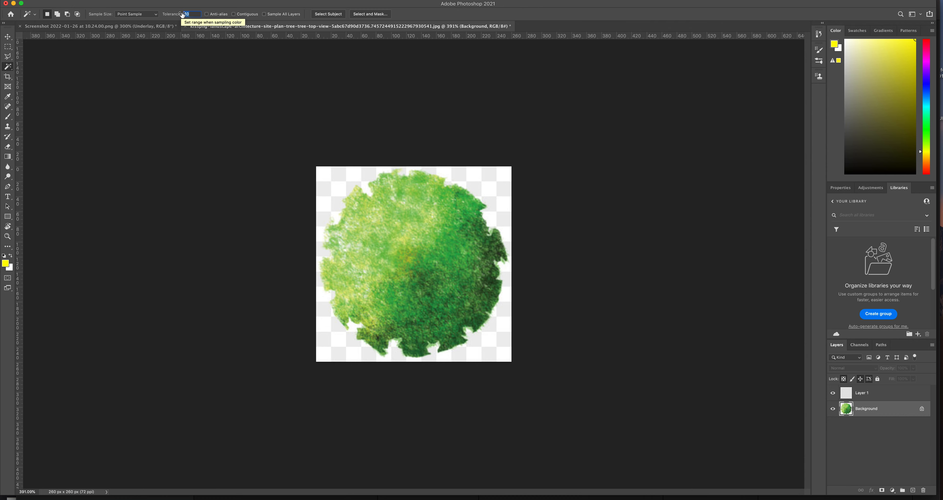
{"action": "type", "text": "20"}
{"action": "left_click", "coordinate": [340, 209]}
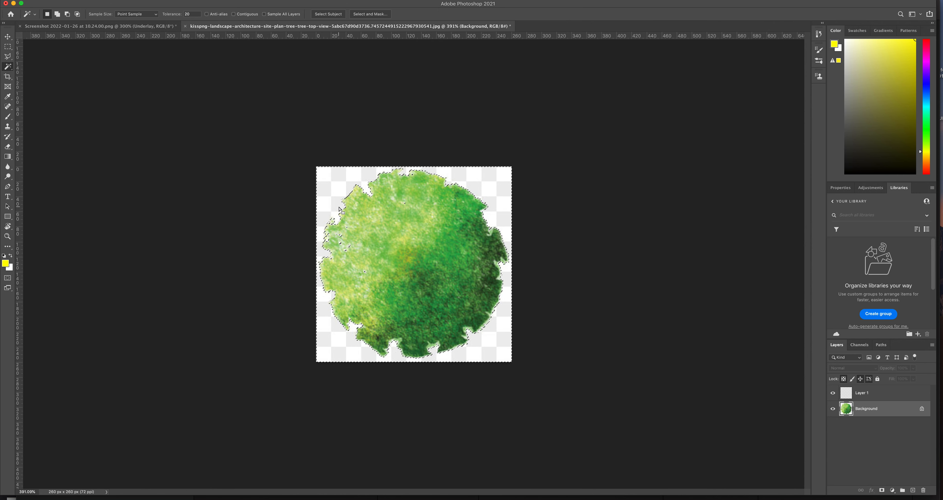
{"action": "key", "text": "super+d"}
{"action": "left_click", "coordinate": [185, 13]}
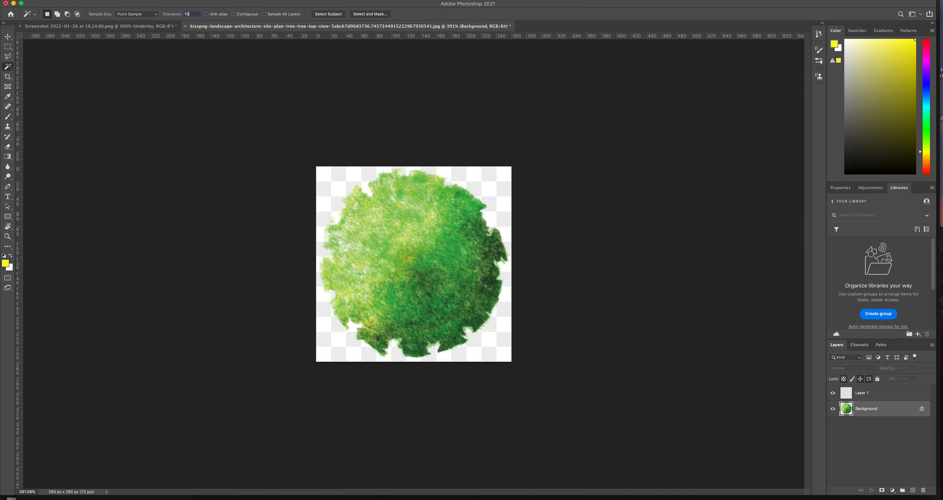
{"action": "left_click", "coordinate": [341, 211]}
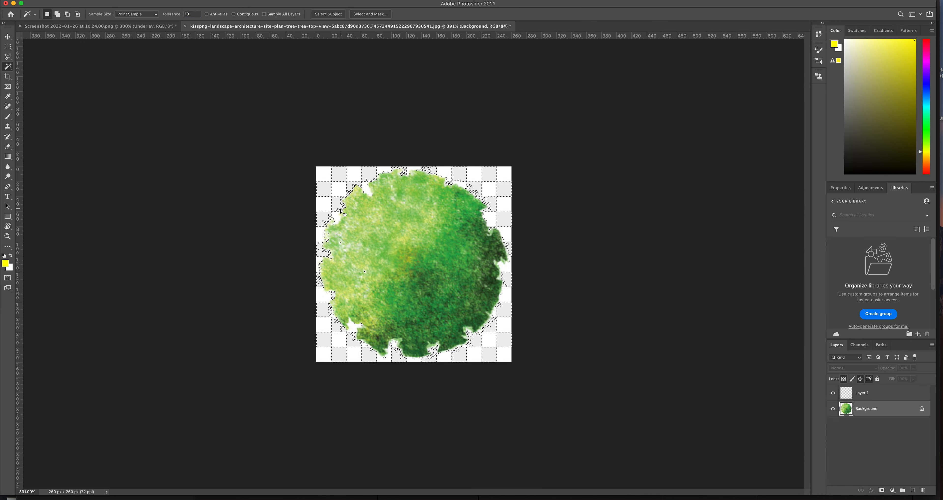
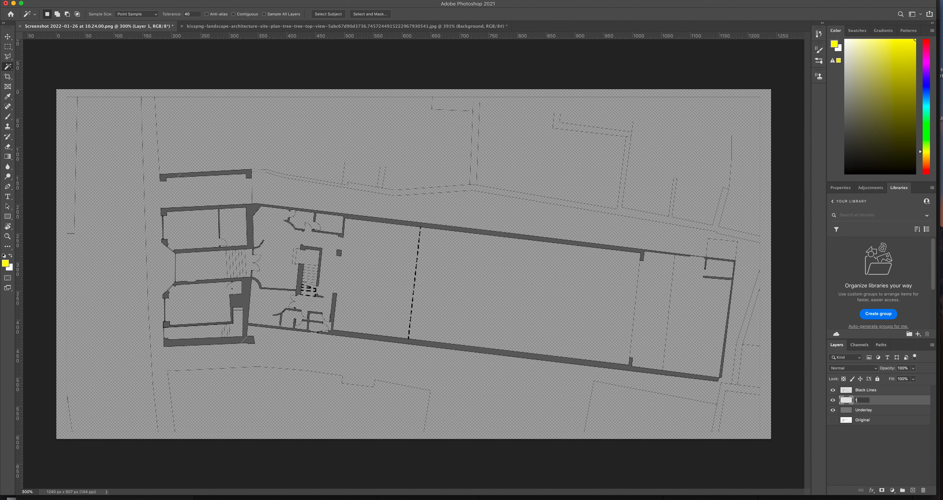
Name the new layer in the site plan document "trree" and paste the copied tree into it.
{"action": "type", "text": "rree"}
{"action": "key", "text": "Return"}
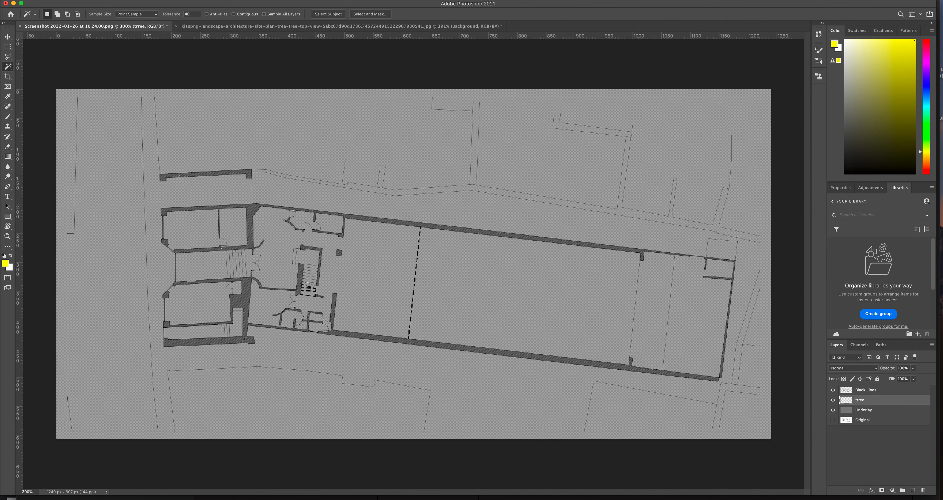
{"action": "key", "text": "super+v"}
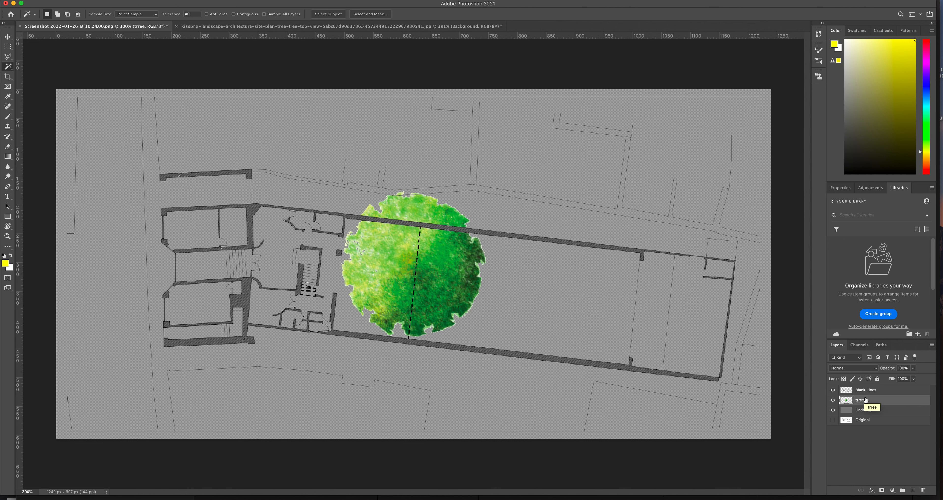
Scale the pasted tree down to about 16.72%, rotate it about -106.5°, and apply the transform.
{"action": "left_click", "coordinate": [2, 38]}
{"action": "left_click_drag", "start_coordinate": [483, 190], "coordinate": [382, 286]}
{"action": "key", "text": "super+z"}
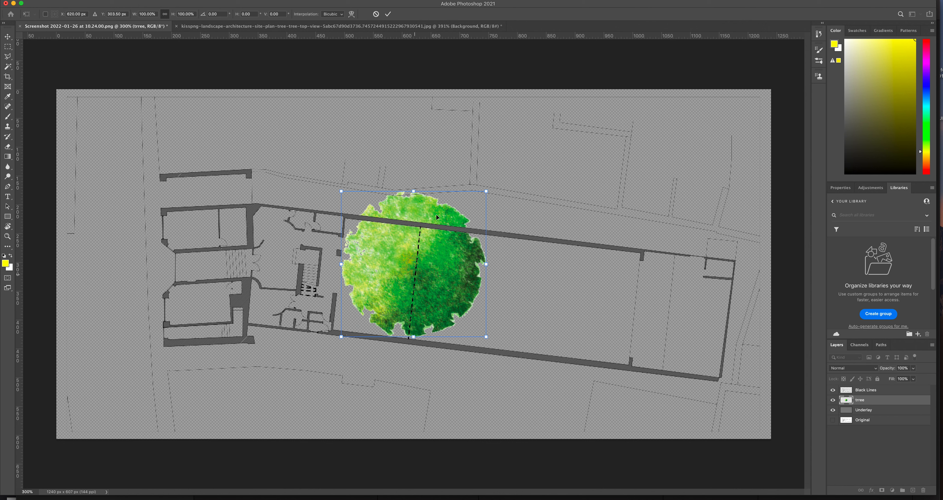
{"action": "left_click_drag", "start_coordinate": [486, 191], "coordinate": [422, 249]}
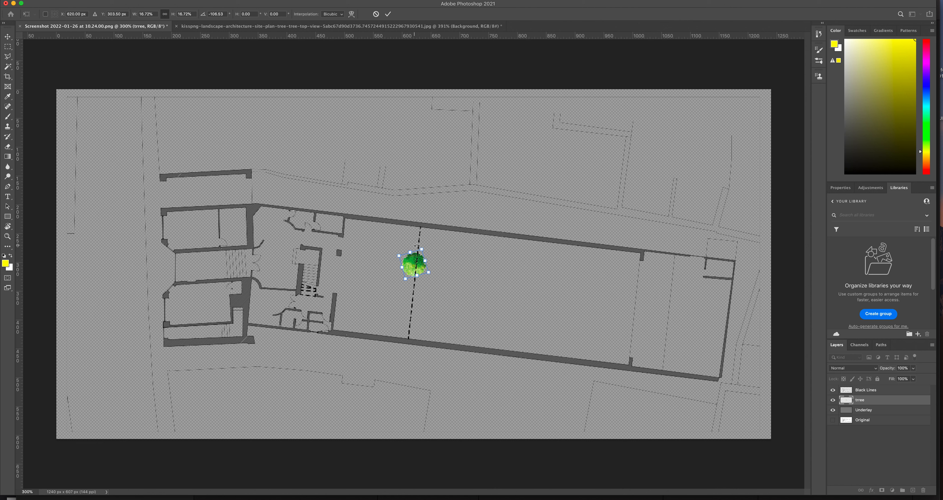
{"action": "key", "text": "Return"}
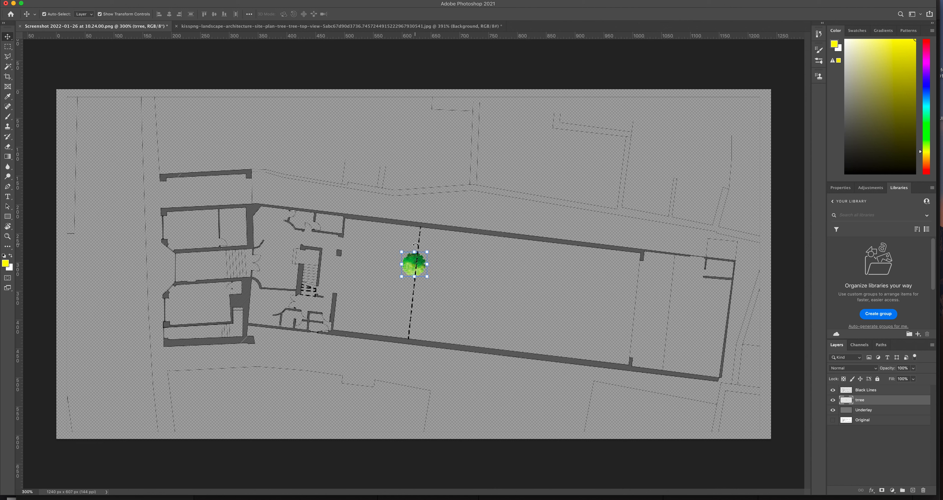
Rotate the small tree about -22.5° and move it between the two walls at the plan's upper left.
{"action": "left_click_drag", "start_coordinate": [432, 249], "coordinate": [426, 243]}
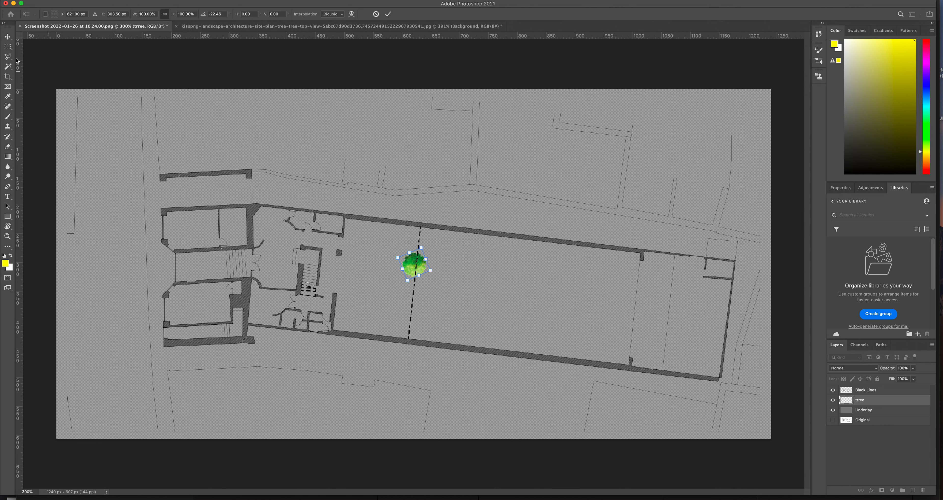
{"action": "left_click", "coordinate": [9, 37]}
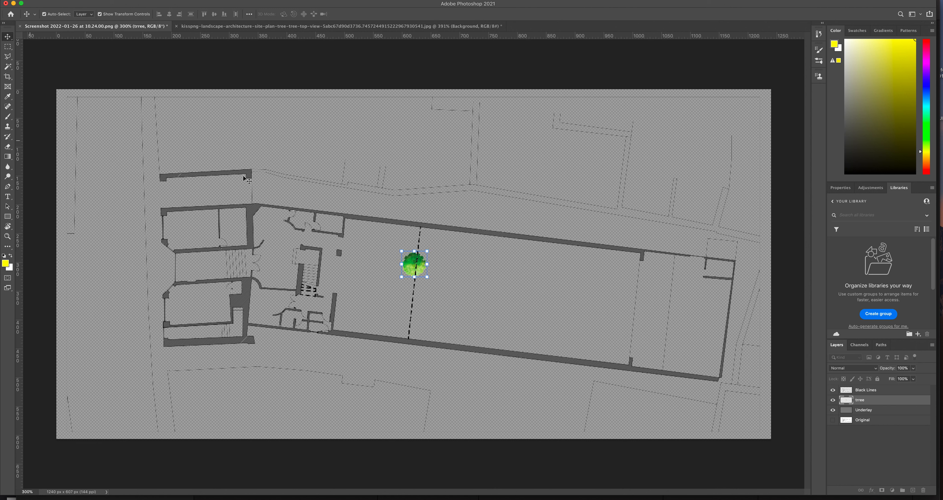
{"action": "left_click", "coordinate": [431, 213]}
{"action": "left_click_drag", "start_coordinate": [405, 267], "coordinate": [200, 193]}
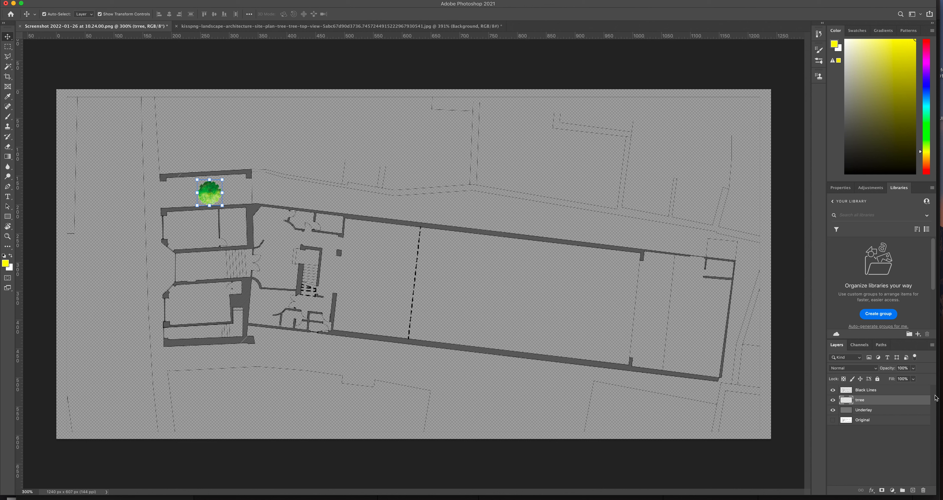
Duplicate the trree layer within the site plan document as "trree shadow".
{"action": "right_click", "coordinate": [871, 402]}
{"action": "left_click", "coordinate": [878, 402]}
{"action": "right_click", "coordinate": [863, 401]}
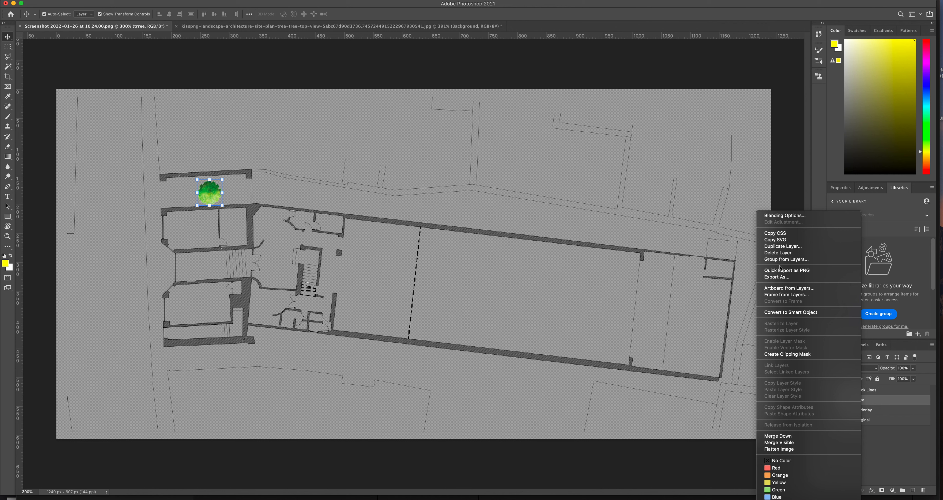
{"action": "left_click", "coordinate": [780, 247]}
{"action": "type", "text": "trree sh"}
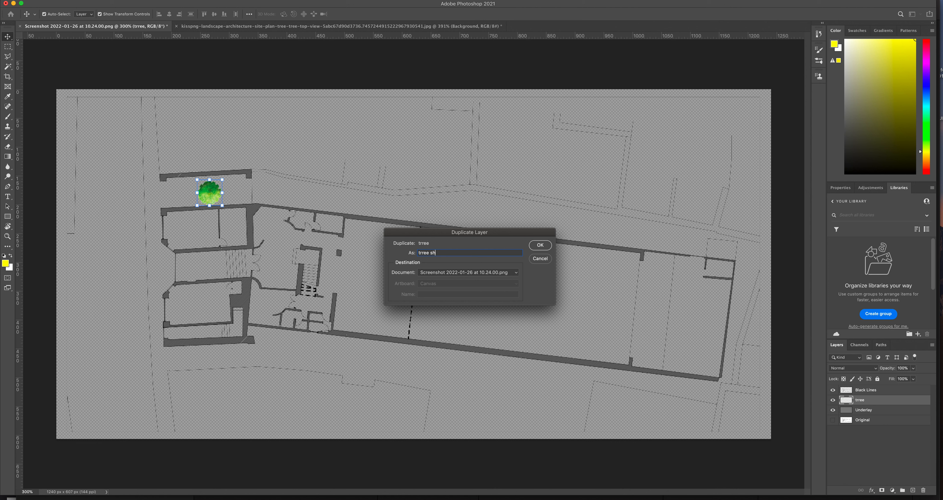
{"action": "type", "text": "adow"}
{"action": "key", "text": "Return"}
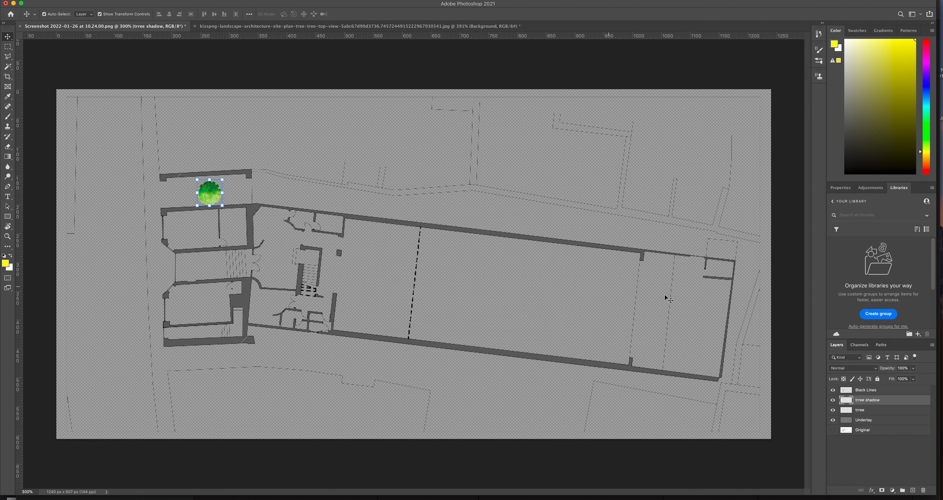
Hide every layer except trree shadow and keep trree shadow as the active layer.
{"action": "left_click", "coordinate": [833, 400], "text": "alt"}
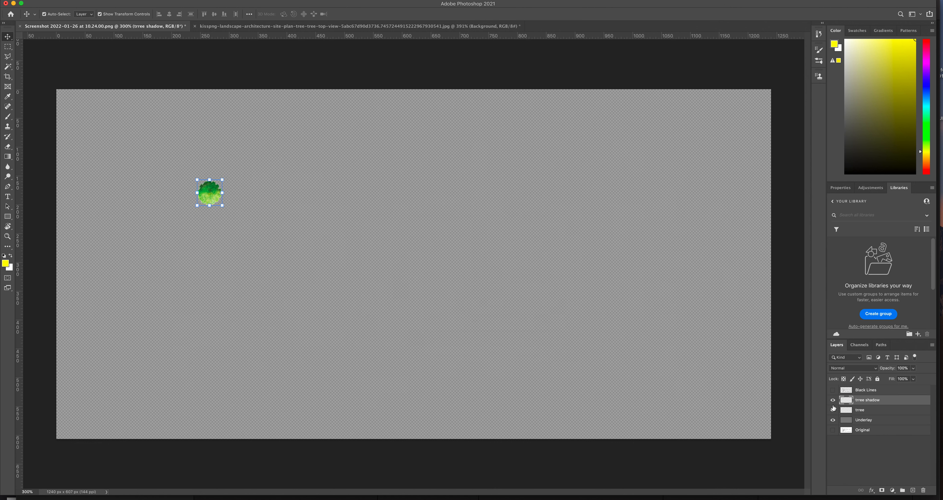
{"action": "left_click", "coordinate": [833, 421]}
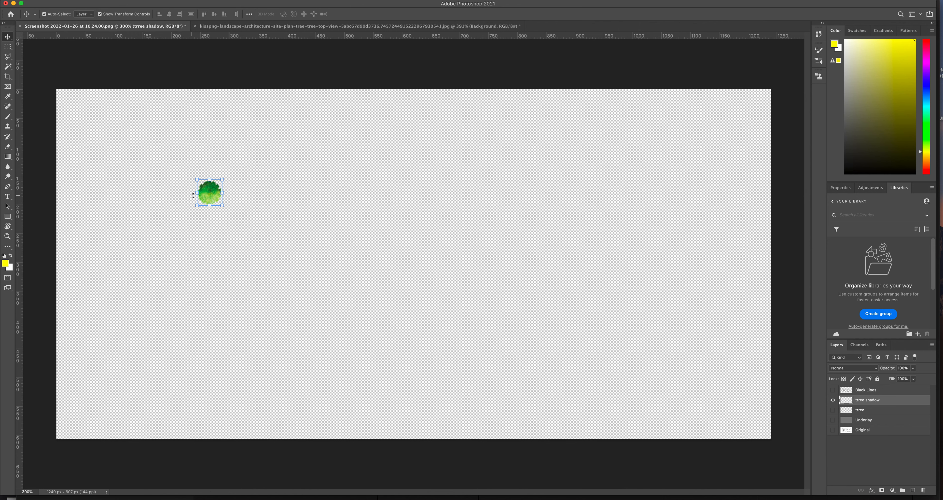
{"action": "scroll", "coordinate": [155, 180], "scroll_direction": "up", "scroll_amount": 5}
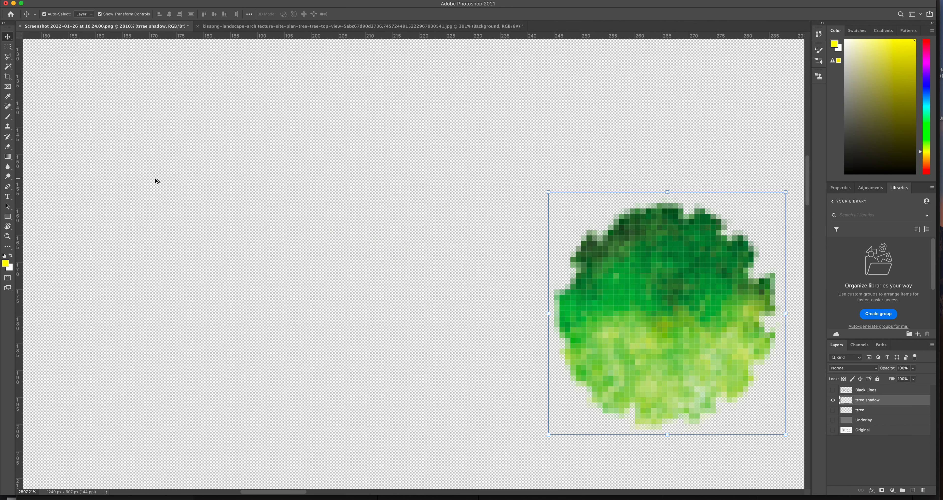
{"action": "left_click", "coordinate": [451, 215]}
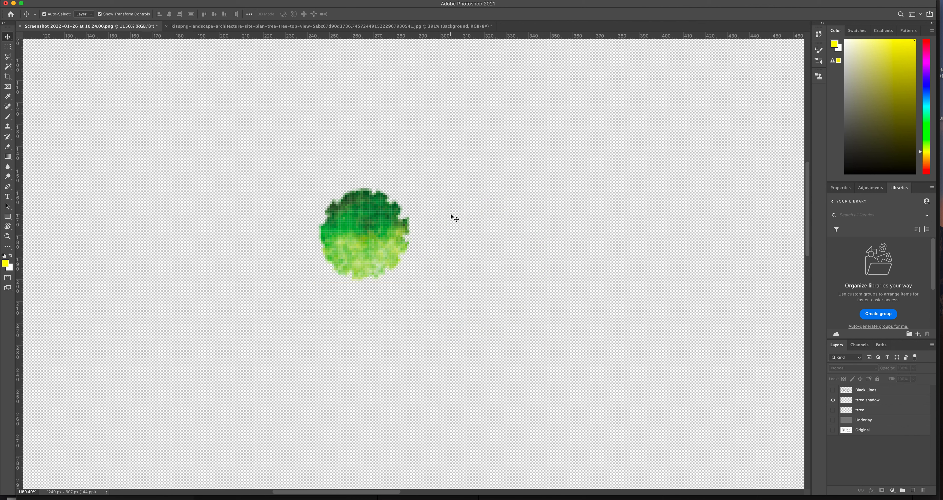
{"action": "left_click", "coordinate": [869, 400]}
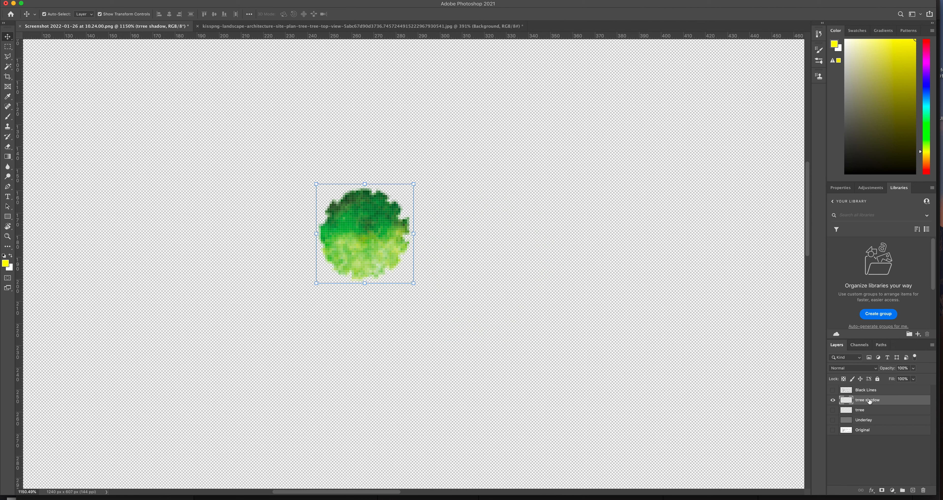
Select the empty area around the tree with the Magic Wand and invert the selection to cover the tree shape.
{"action": "left_click", "coordinate": [8, 67]}
{"action": "left_click", "coordinate": [382, 223]}
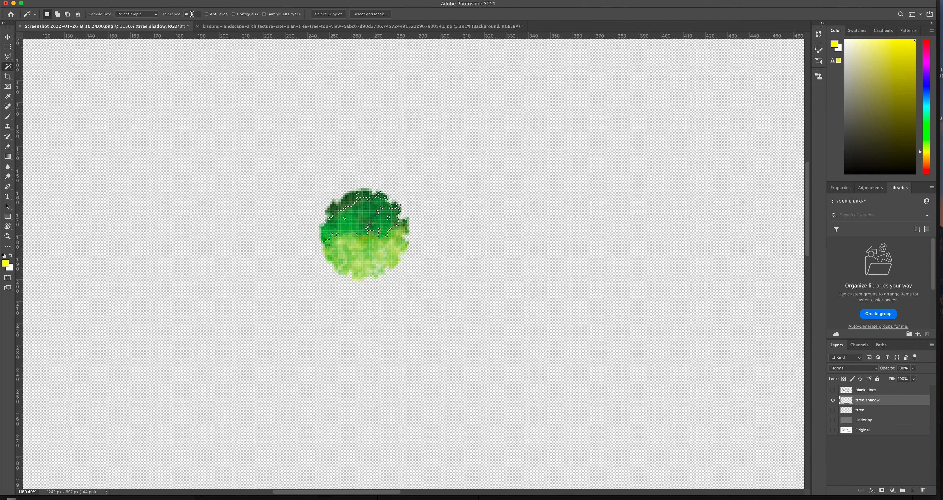
{"action": "left_click", "coordinate": [355, 139]}
{"action": "left_click", "coordinate": [147, 3]}
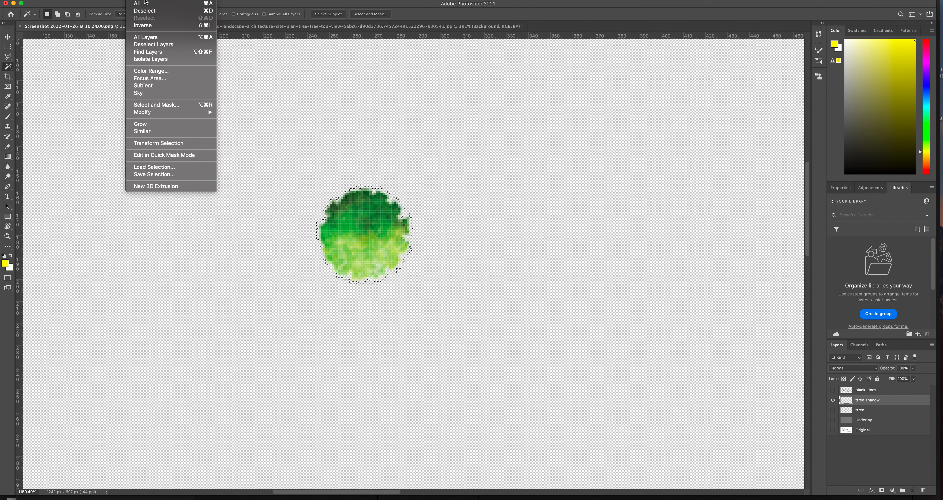
{"action": "left_click", "coordinate": [147, 24]}
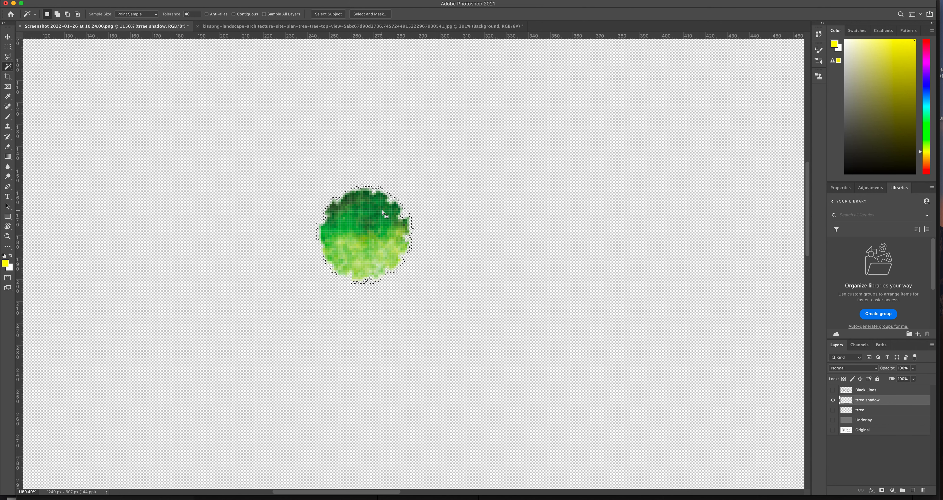
Fill the selected tree shape on the trree shadow layer with 50% Gray in Normal mode at 100% opacity.
{"action": "scroll", "coordinate": [384, 214], "scroll_direction": "up", "scroll_amount": 3}
{"action": "scroll", "coordinate": [384, 214], "scroll_direction": "left", "scroll_amount": 2}
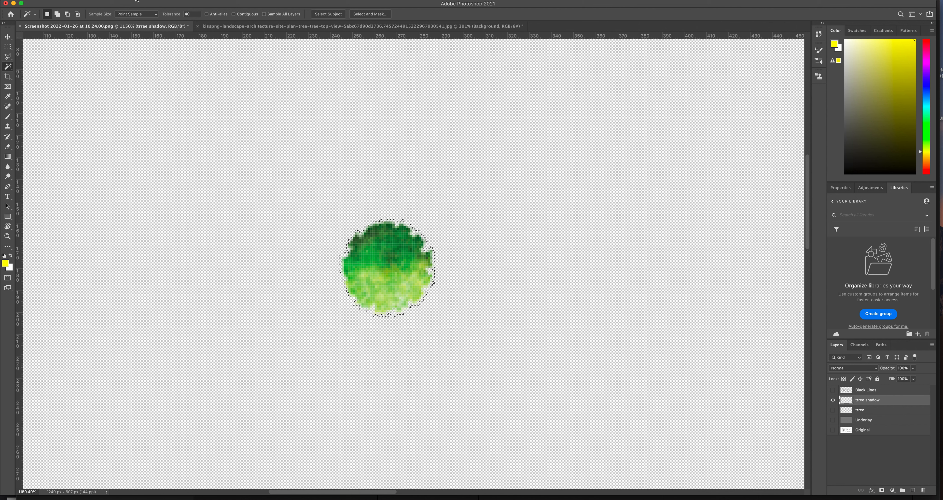
{"action": "left_click", "coordinate": [80, 0]}
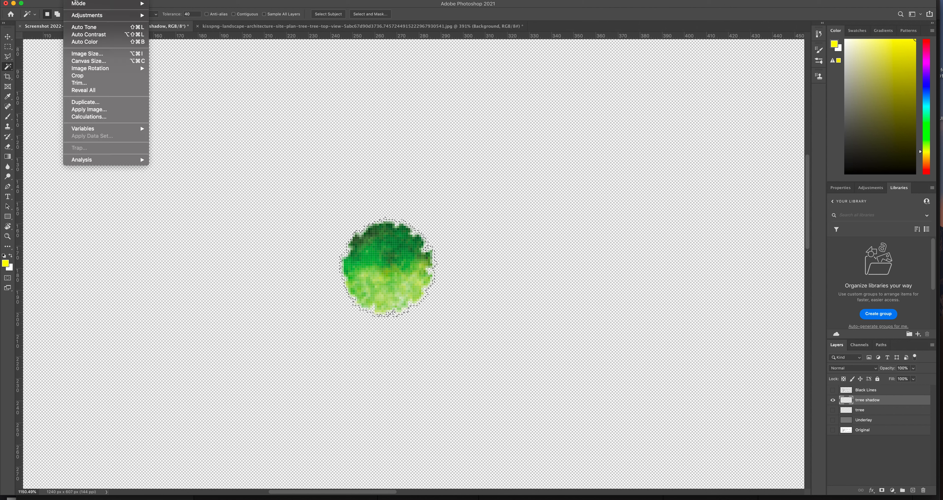
{"action": "mouse_move", "coordinate": [58, 1]}
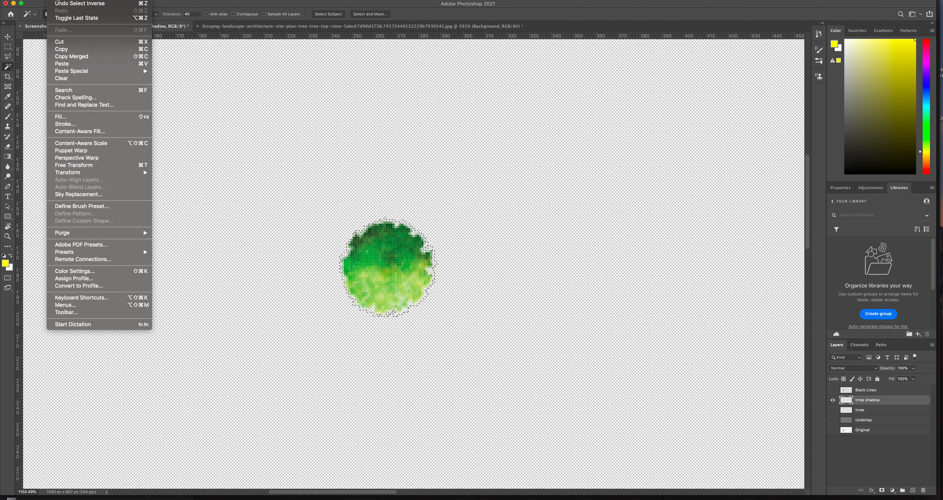
{"action": "left_click", "coordinate": [65, 117]}
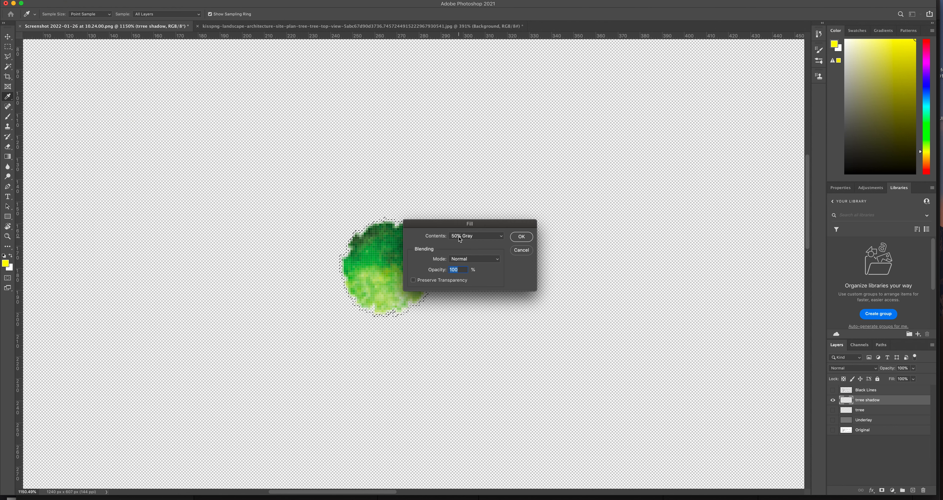
{"action": "left_click", "coordinate": [523, 236]}
{"action": "key", "text": "w"}
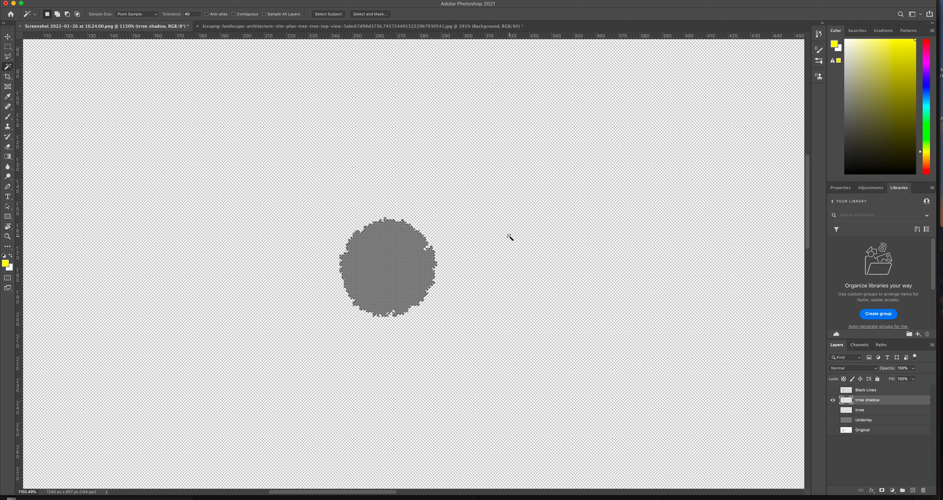
Lower the trree shadow layer's opacity to 39% and deselect the shape.
{"action": "left_click", "coordinate": [913, 368]}
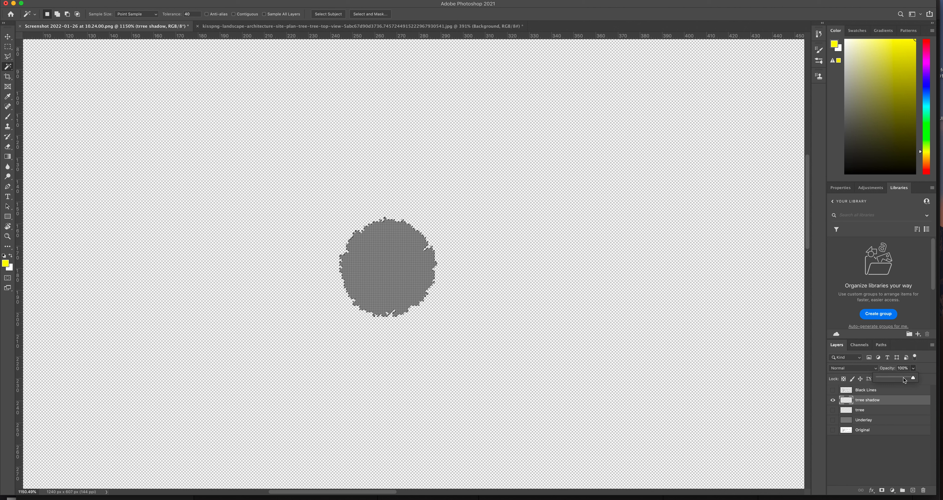
{"action": "left_click_drag", "start_coordinate": [896, 380], "coordinate": [893, 380]}
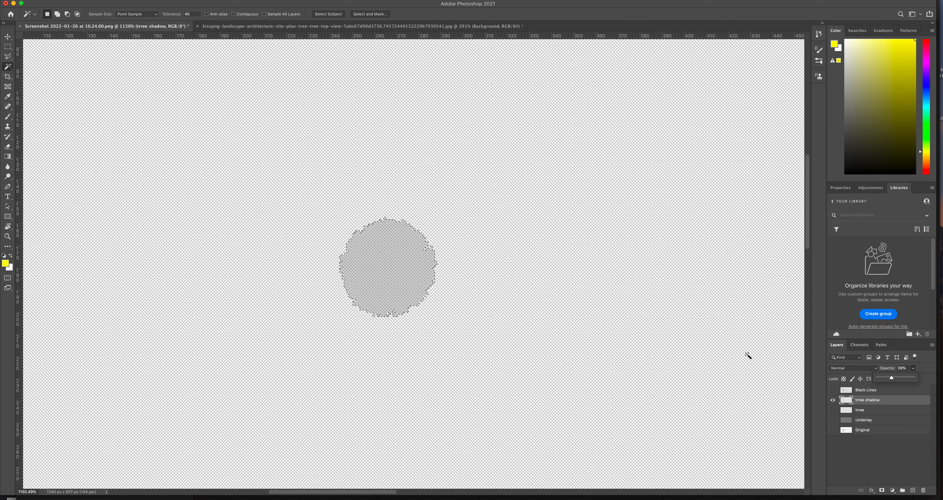
{"action": "left_click", "coordinate": [559, 310]}
{"action": "key", "text": "super+d"}
Search the application help for the deselect command.
{"action": "left_click", "coordinate": [267, 1]}
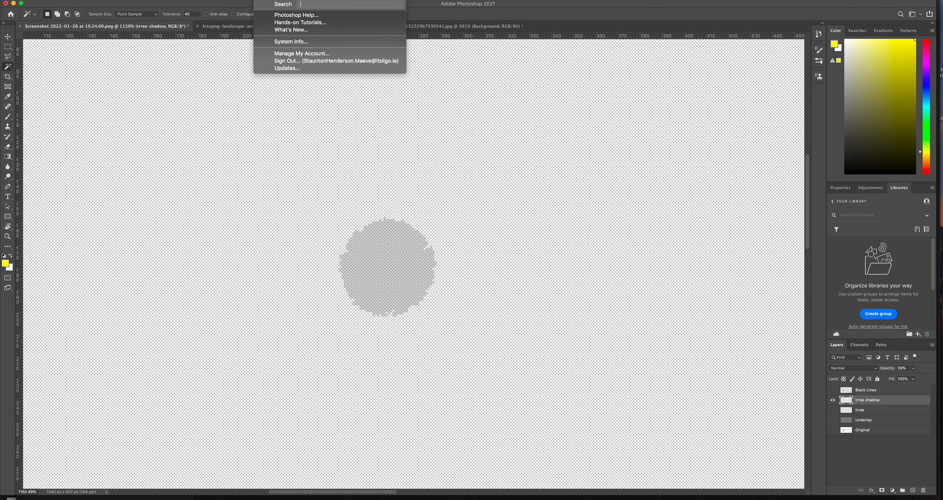
{"action": "type", "text": "deselect"}
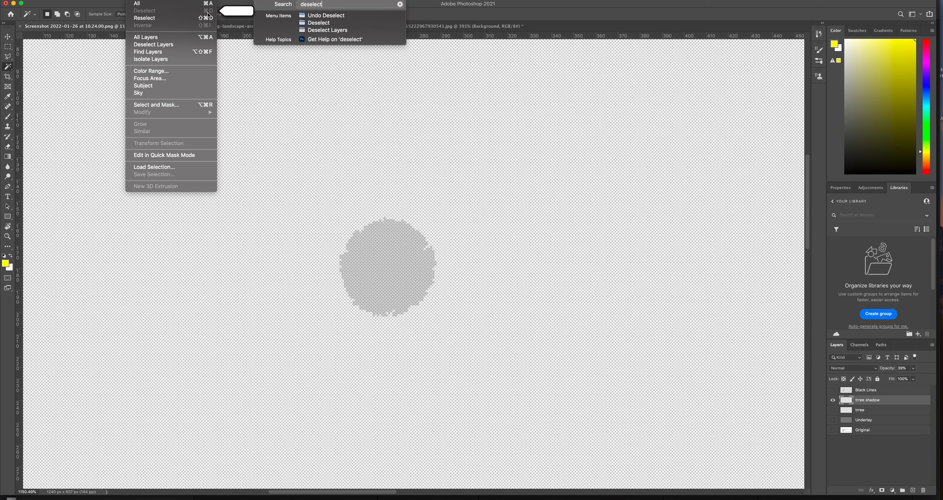
Close the help search and move the trree shadow layer's grey shape slightly upward.
{"action": "left_click", "coordinate": [435, 215]}
{"action": "key", "text": "v"}
{"action": "left_click_drag", "start_coordinate": [398, 246], "coordinate": [396, 238]}
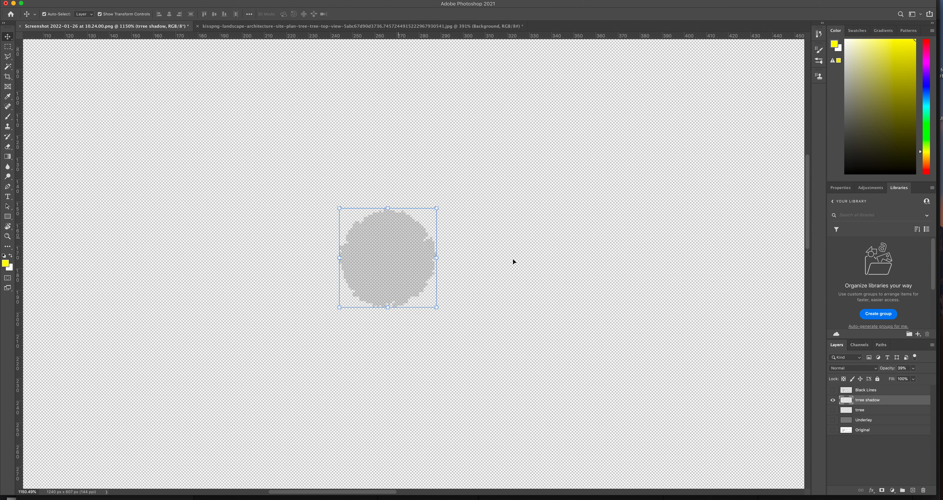
Make the trree and Black Lines layers visible and fit the whole plan in view.
{"action": "left_click", "coordinate": [833, 410]}
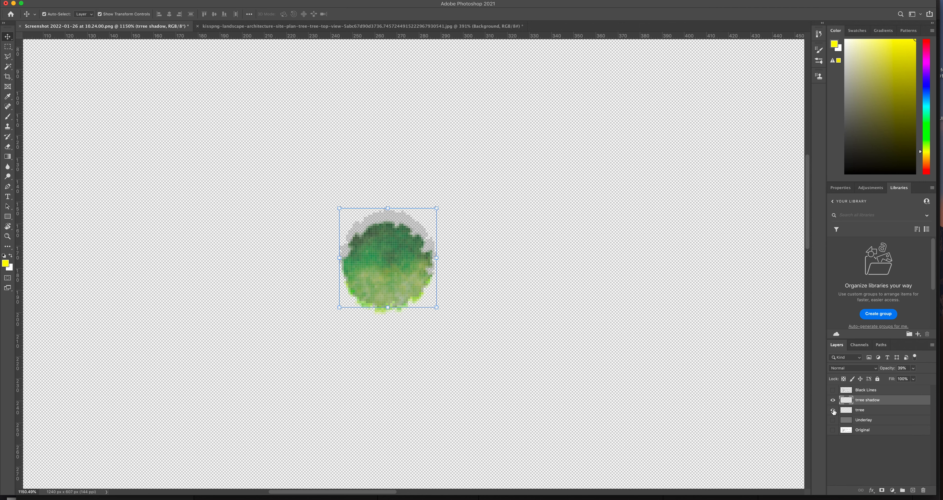
{"action": "left_click", "coordinate": [833, 430]}
{"action": "left_click", "coordinate": [834, 430]}
{"action": "left_click", "coordinate": [833, 390]}
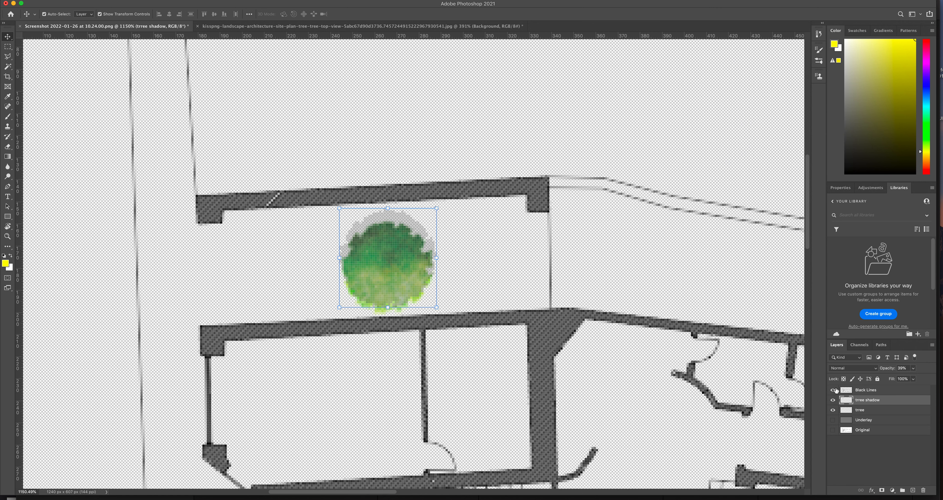
{"action": "key", "text": "super+0"}
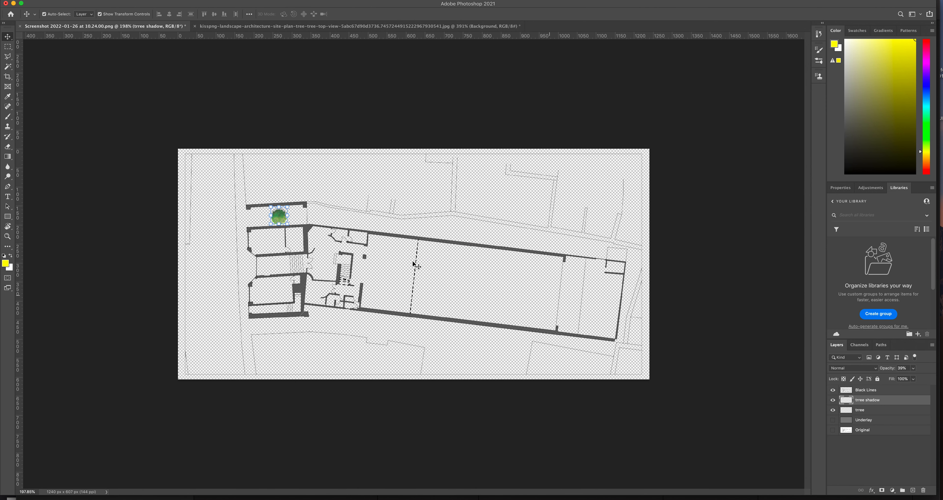
{"action": "left_click", "coordinate": [279, 149]}
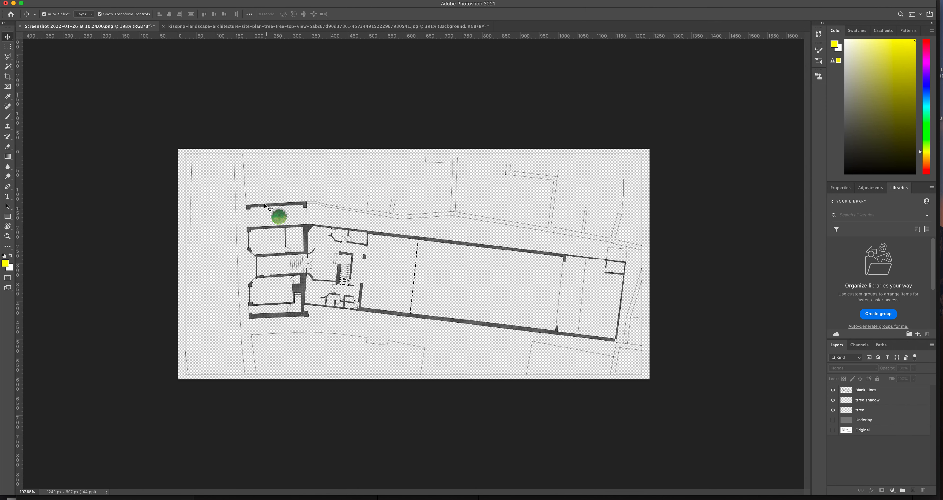
{"action": "scroll", "coordinate": [264, 204], "scroll_direction": "up", "scroll_amount": 5}
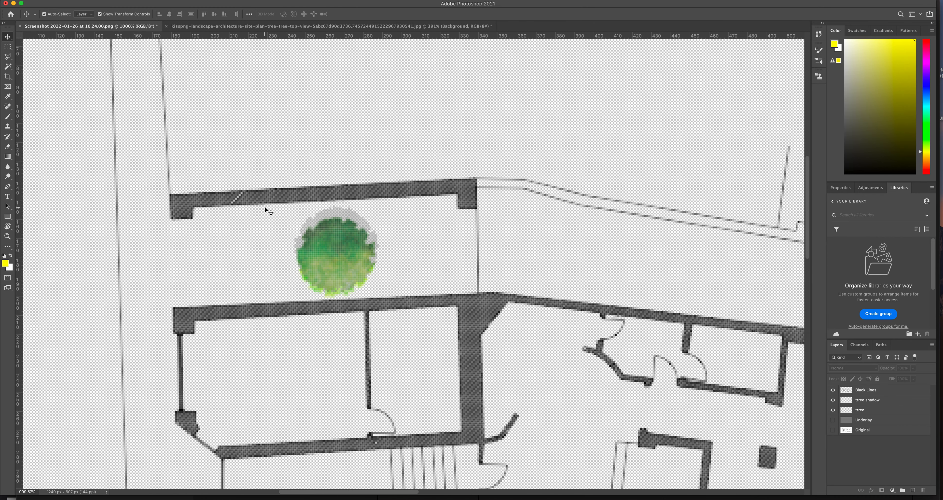
{"action": "scroll", "coordinate": [335, 216], "scroll_direction": "down", "scroll_amount": 3}
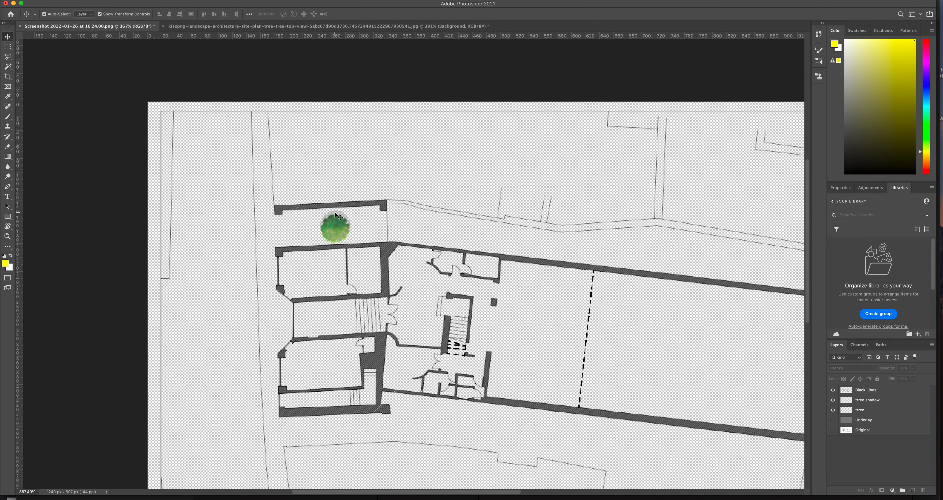
{"action": "left_click", "coordinate": [337, 227]}
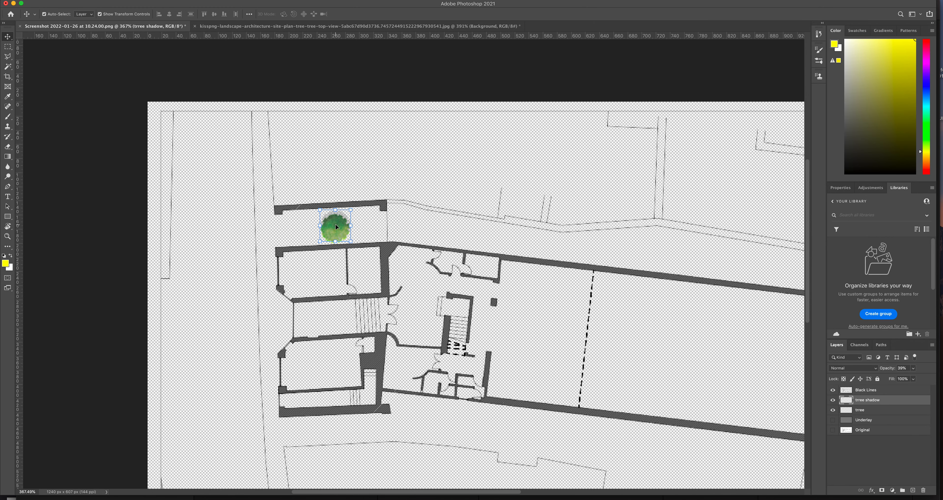
{"action": "left_click_drag", "start_coordinate": [356, 208], "coordinate": [362, 219]}
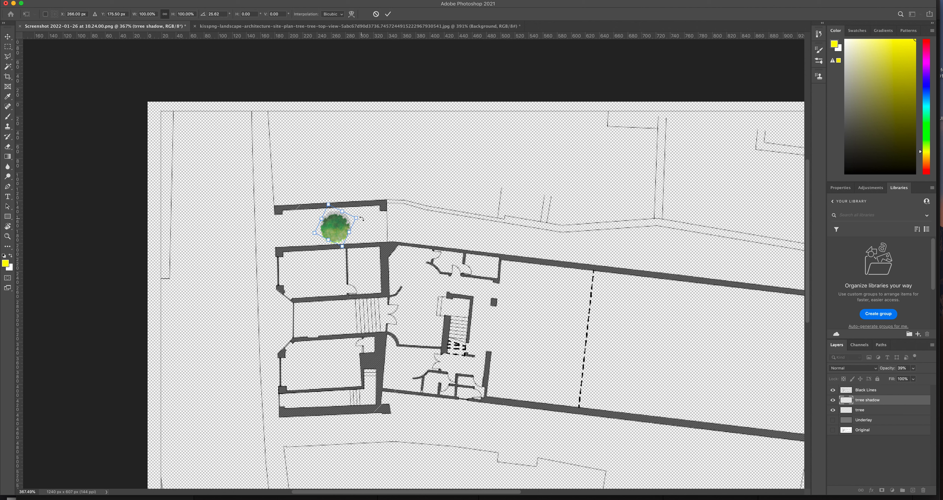
{"action": "left_click", "coordinate": [878, 410]}
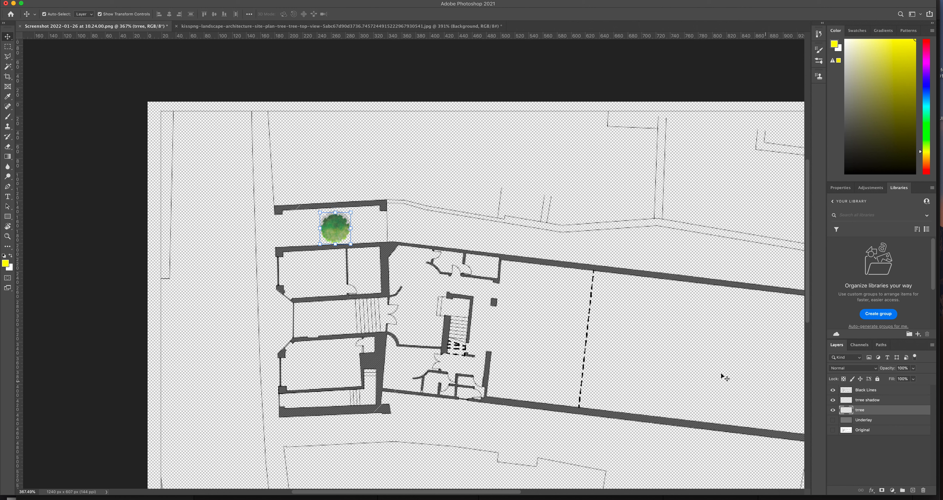
{"action": "left_click_drag", "start_coordinate": [356, 209], "coordinate": [365, 216]}
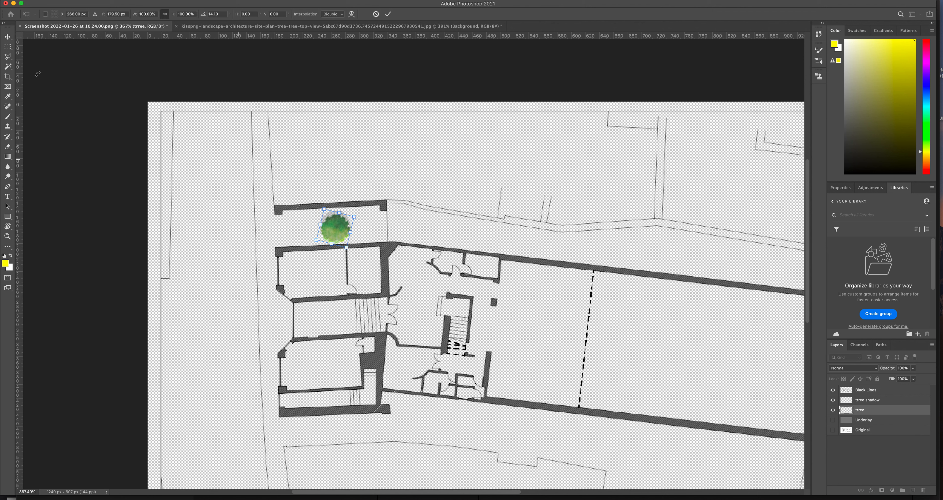
{"action": "key", "text": "Escape"}
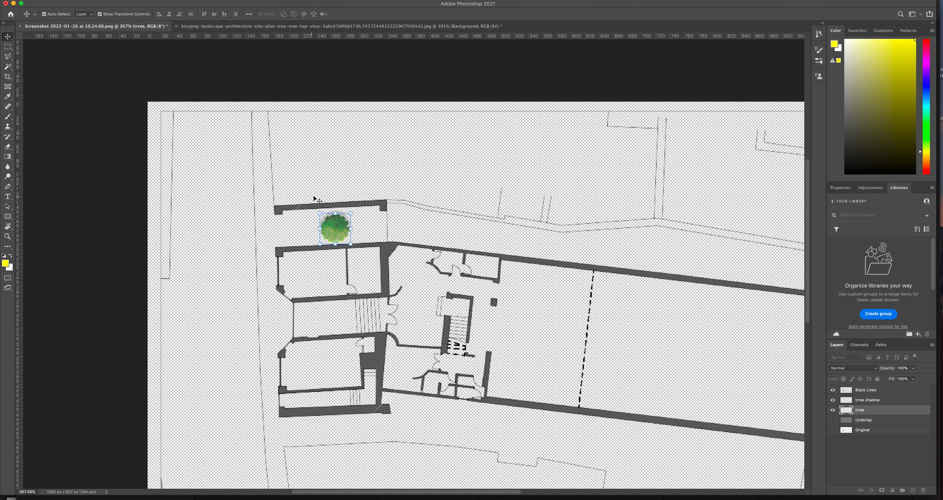
Nudge the trree shadow layer to the right and slightly down so the shadow falls on the tree's upper-right side.
{"action": "left_click", "coordinate": [320, 193]}
{"action": "scroll", "coordinate": [318, 194], "scroll_direction": "up", "scroll_amount": 6}
{"action": "scroll", "coordinate": [314, 198], "scroll_direction": "down", "scroll_amount": 4}
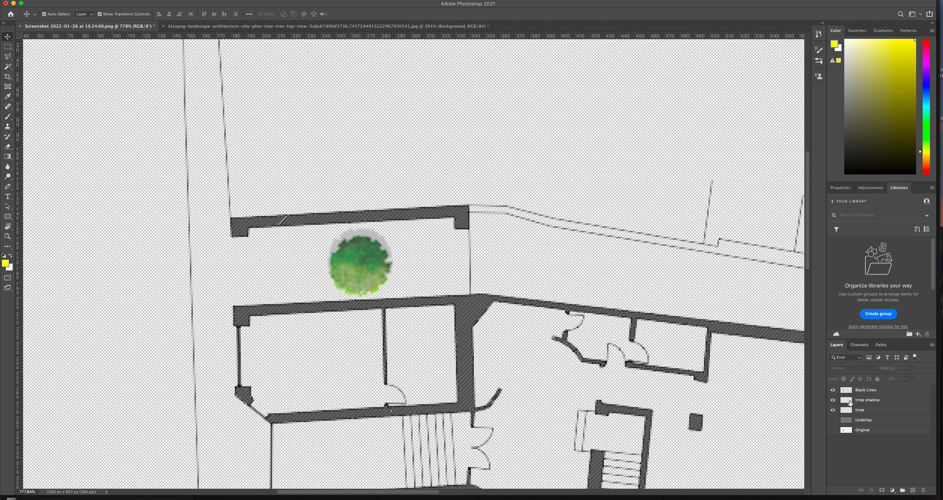
{"action": "left_click", "coordinate": [864, 401]}
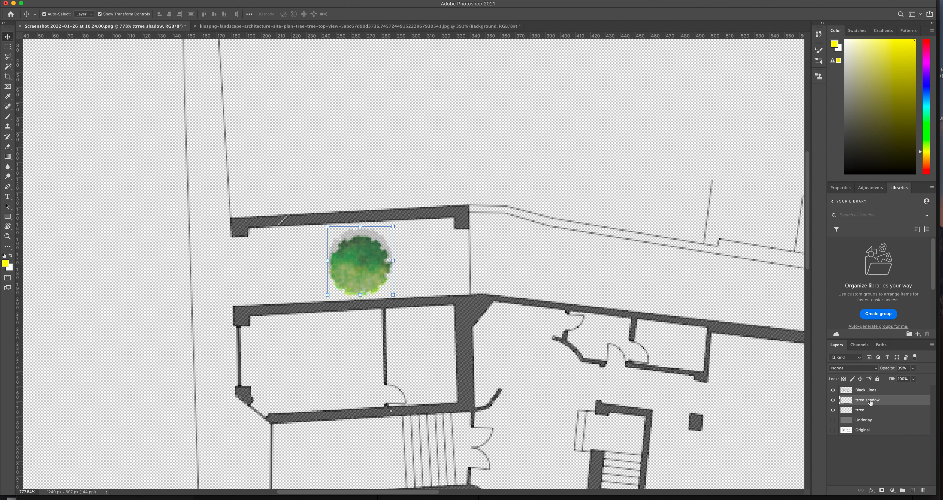
{"action": "key", "text": "Right"}
{"action": "key", "text": "Right"}
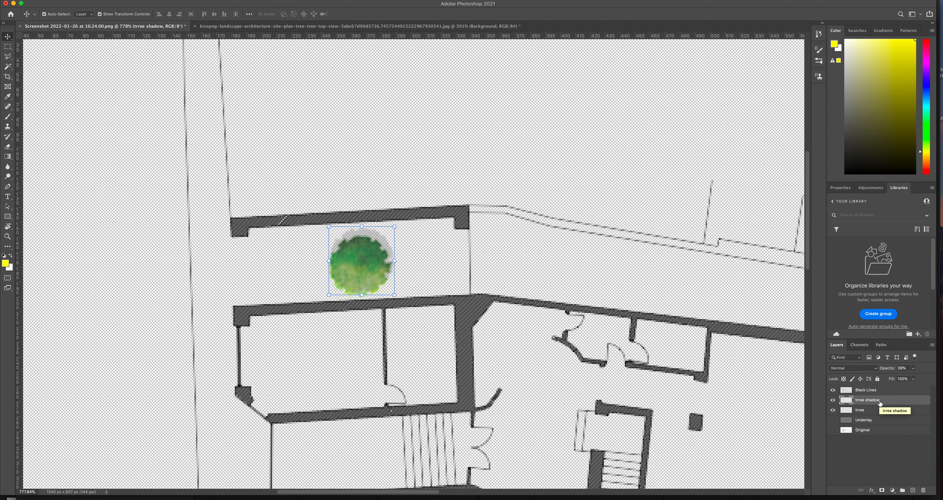
{"action": "key", "text": "Right"}
{"action": "key", "text": "Down"}
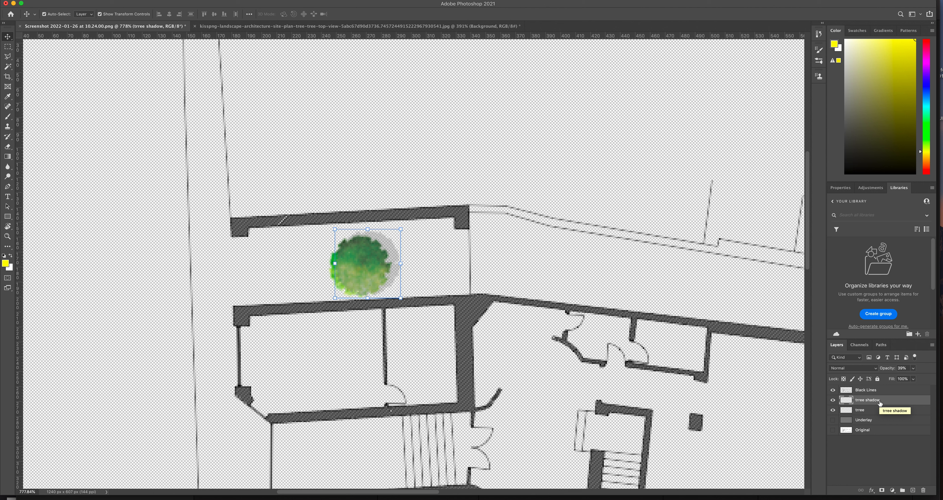
{"action": "key", "text": "Up"}
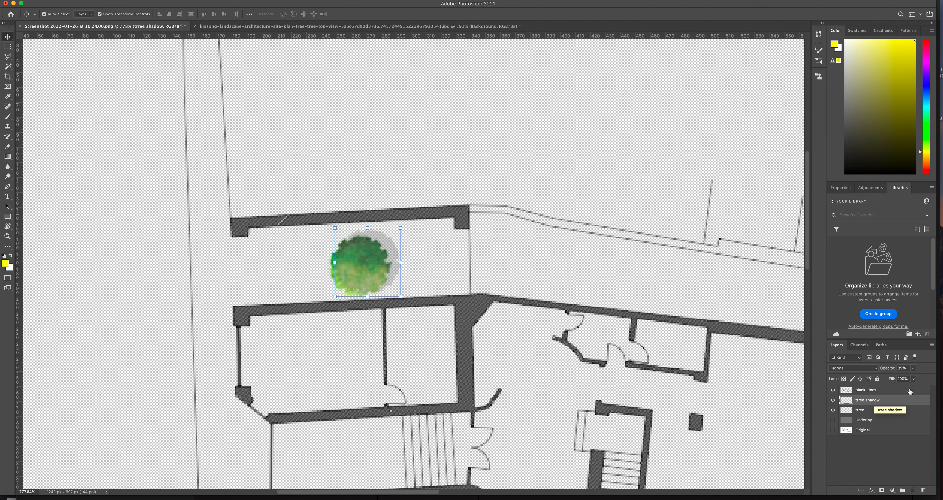
Raise the trree shadow layer's opacity to 47% and reorder it beneath the trree layer.
{"action": "left_click", "coordinate": [912, 367]}
{"action": "mouse_move", "coordinate": [908, 376]}
{"action": "left_mouse_down"}
{"action": "mouse_move", "coordinate": [932, 378]}
{"action": "mouse_move", "coordinate": [912, 378]}
{"action": "left_mouse_up"}
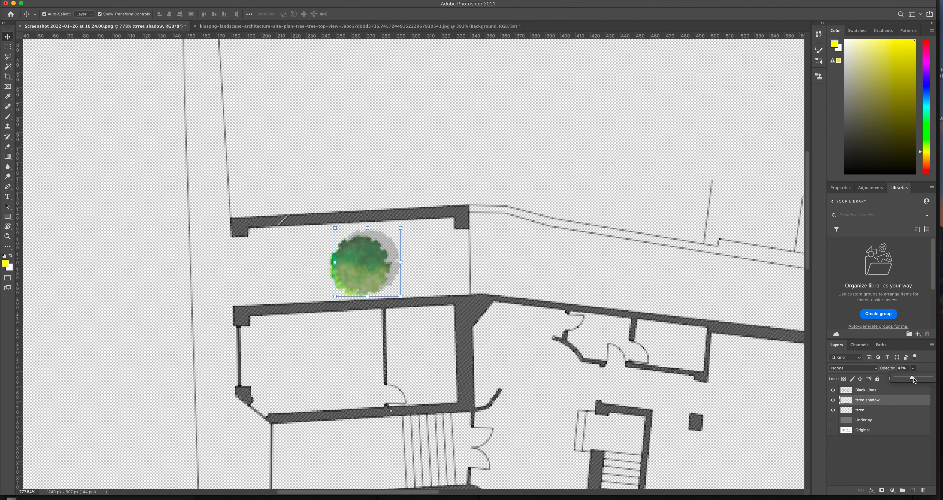
{"action": "left_click", "coordinate": [900, 391]}
{"action": "left_click", "coordinate": [884, 400]}
{"action": "left_click_drag", "start_coordinate": [884, 400], "coordinate": [874, 415]}
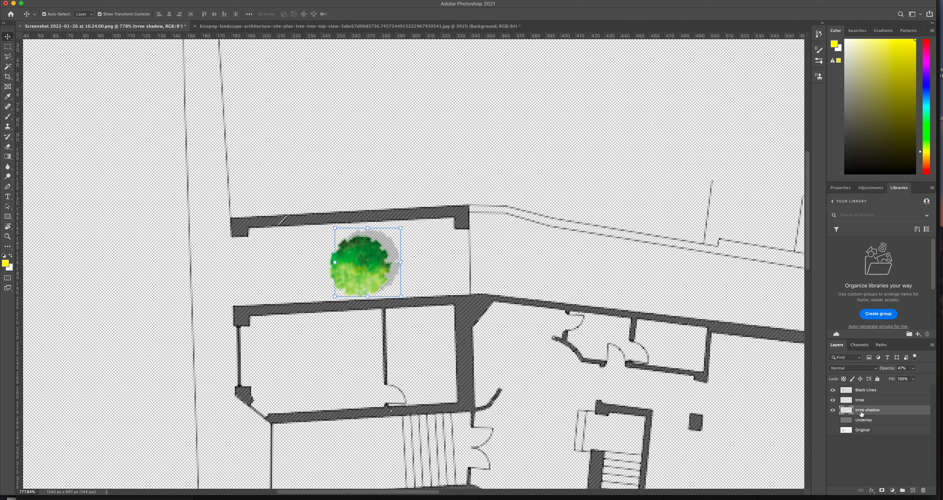
Set the trree layer's opacity to 90% and deselect the layer.
{"action": "left_click", "coordinate": [913, 368]}
{"action": "left_click", "coordinate": [895, 400]}
{"action": "left_click", "coordinate": [913, 368]}
{"action": "mouse_move", "coordinate": [913, 378]}
{"action": "left_mouse_down"}
{"action": "mouse_move", "coordinate": [901, 379]}
{"action": "mouse_move", "coordinate": [909, 377]}
{"action": "left_mouse_up"}
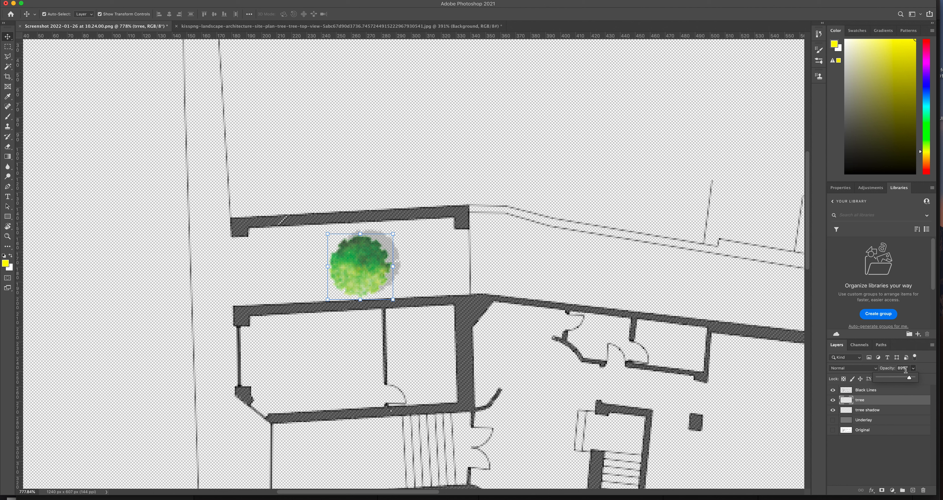
{"action": "left_click", "coordinate": [903, 367]}
{"action": "type", "text": "90"}
{"action": "key", "text": "Return"}
{"action": "left_click", "coordinate": [298, 198]}
{"action": "scroll", "coordinate": [280, 270], "scroll_direction": "down", "scroll_amount": 5}
{"action": "scroll", "coordinate": [280, 271], "scroll_direction": "up", "scroll_amount": 10}
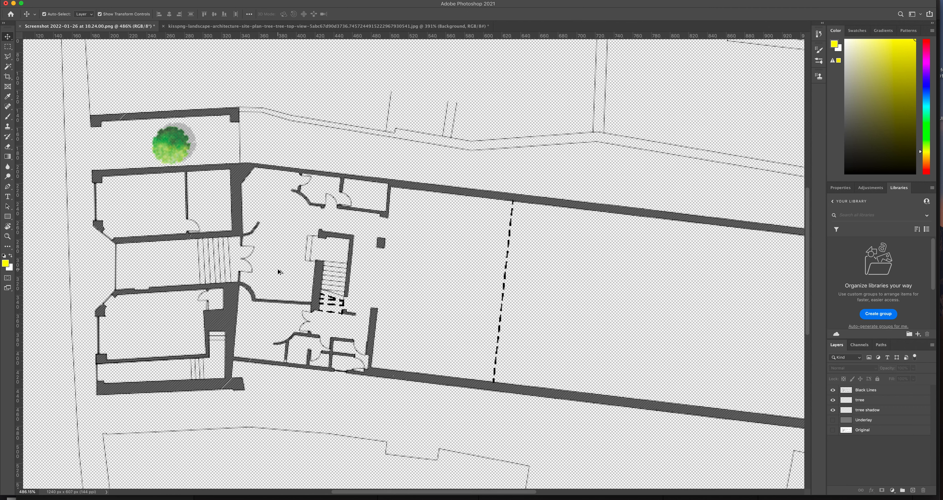
{"action": "scroll", "coordinate": [539, 297], "scroll_direction": "down", "scroll_amount": 5}
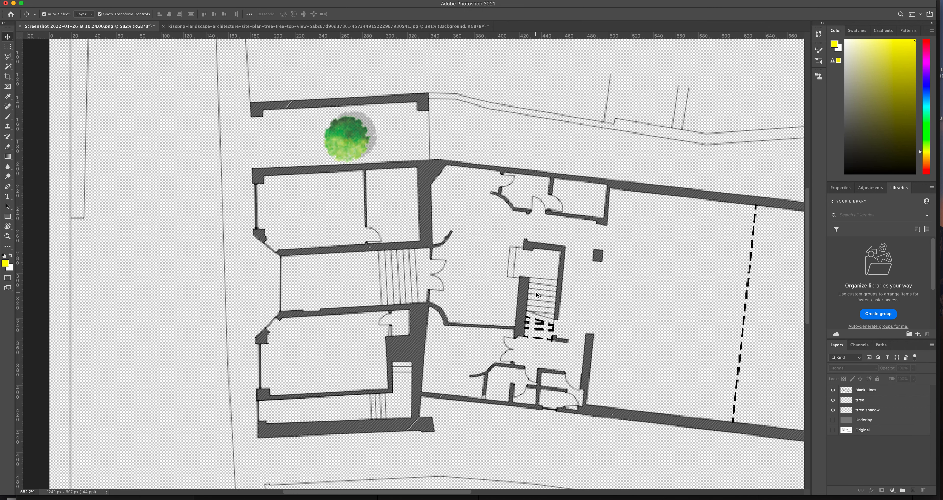
{"action": "scroll", "coordinate": [421, 126], "scroll_direction": "up", "scroll_amount": 5}
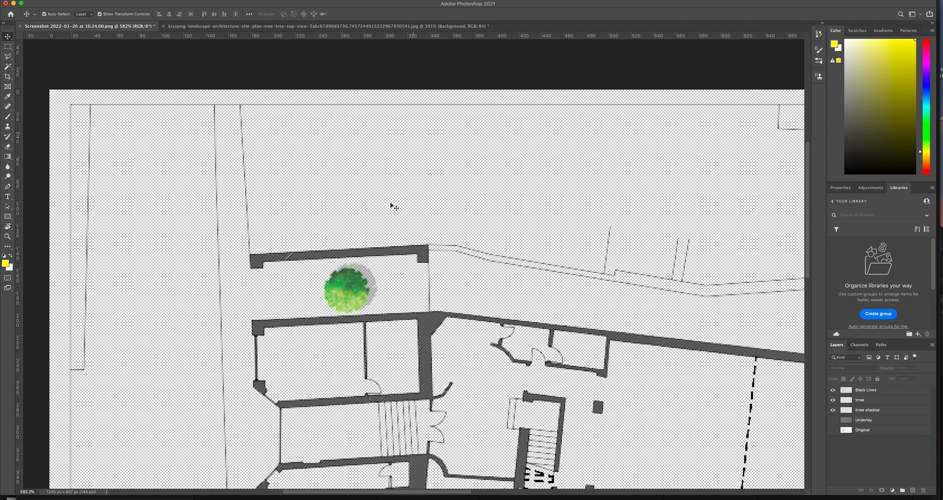
{"action": "left_click", "coordinate": [358, 292]}
{"action": "key", "text": "super+t"}
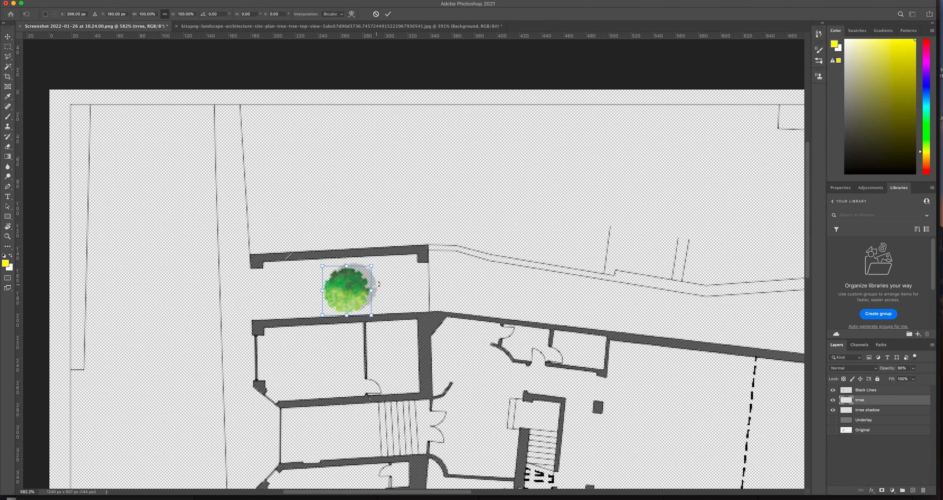
{"action": "key", "text": "Return"}
{"action": "left_click", "coordinate": [388, 291]}
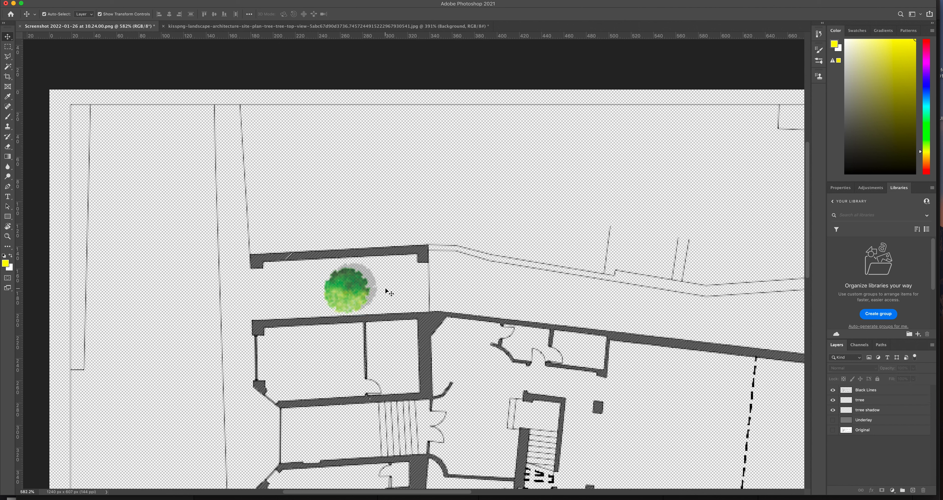
Link the trree and trree shadow layers and shift the linked tree slightly left on the plan.
{"action": "left_click", "coordinate": [887, 402]}
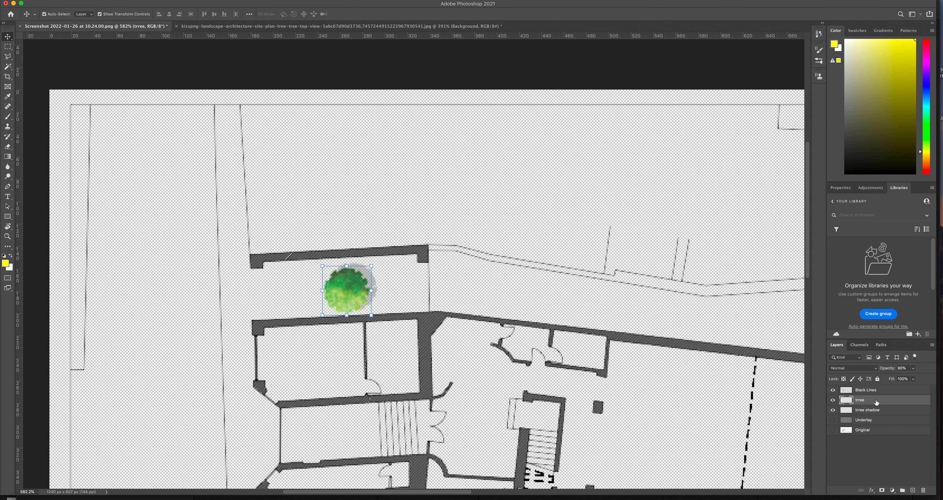
{"action": "left_click", "coordinate": [866, 410], "text": "shift"}
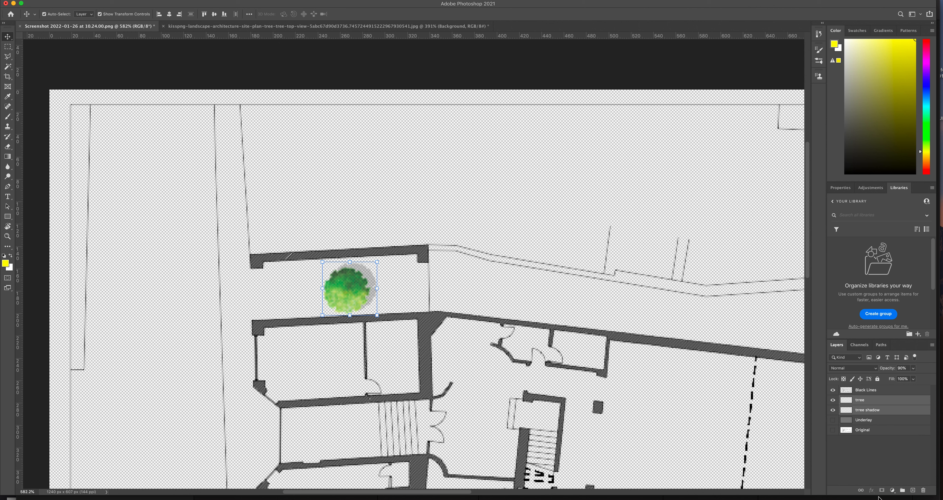
{"action": "left_click", "coordinate": [861, 490]}
{"action": "left_click", "coordinate": [861, 467]}
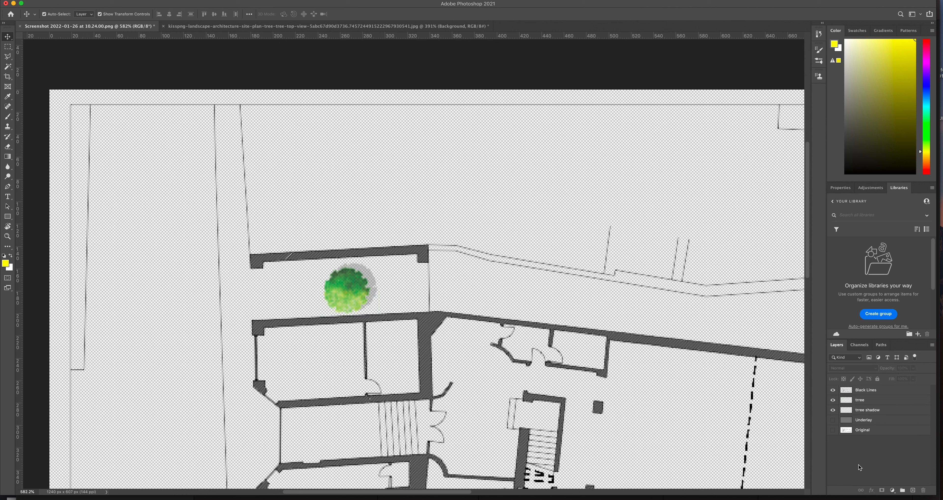
{"action": "left_click", "coordinate": [367, 287]}
{"action": "mouse_move", "coordinate": [363, 284]}
{"action": "left_mouse_down"}
{"action": "mouse_move", "coordinate": [458, 278]}
{"action": "mouse_move", "coordinate": [348, 283]}
{"action": "mouse_move", "coordinate": [352, 296]}
{"action": "left_mouse_up"}
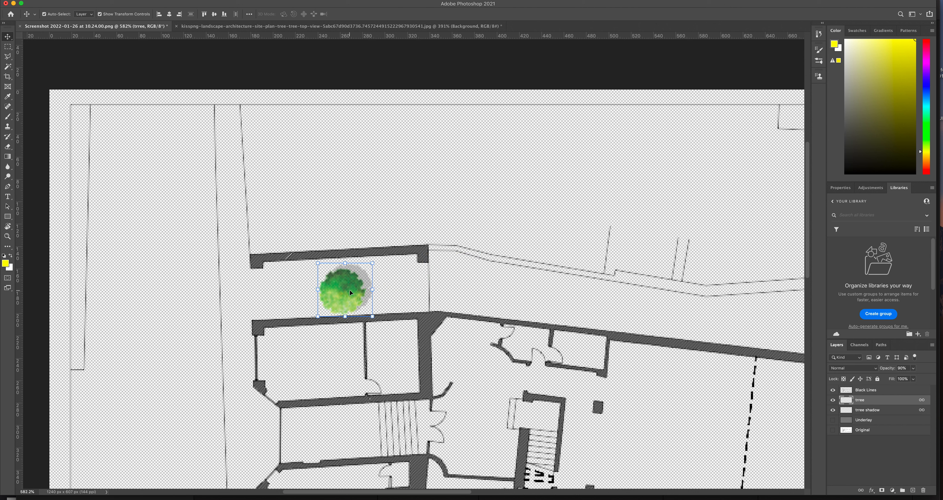
{"action": "key", "text": "ctrl+c"}
{"action": "key", "text": "ctrl+v"}
{"action": "key", "text": "ctrl+z"}
Select the trree and trree shadow layers together and place a copy of both beside the original tree.
{"action": "left_click", "coordinate": [870, 411]}
{"action": "left_click", "coordinate": [876, 403], "text": "shift"}
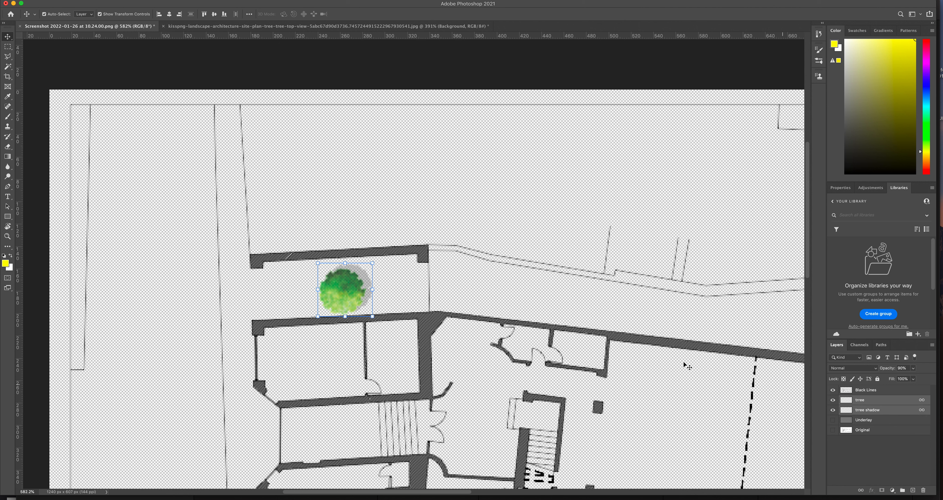
{"action": "left_click", "coordinate": [890, 408]}
{"action": "left_click", "coordinate": [885, 402], "text": "shift"}
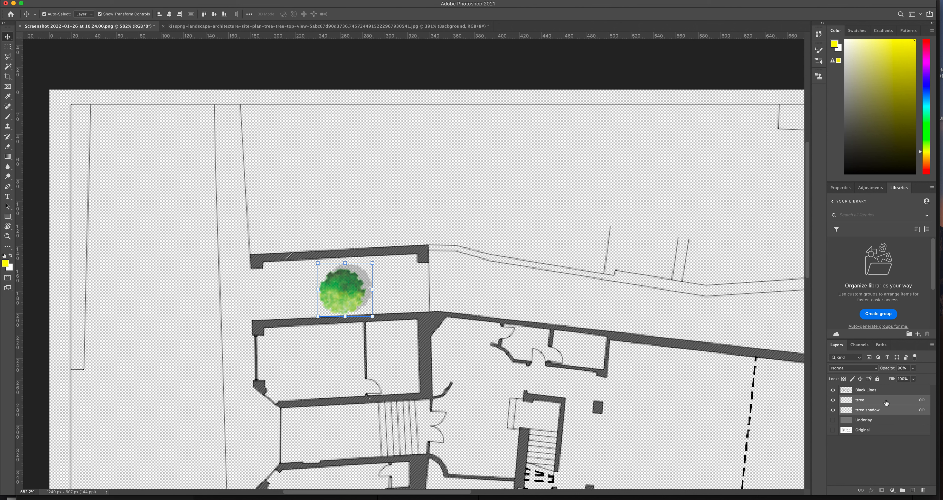
{"action": "right_click", "coordinate": [885, 403]}
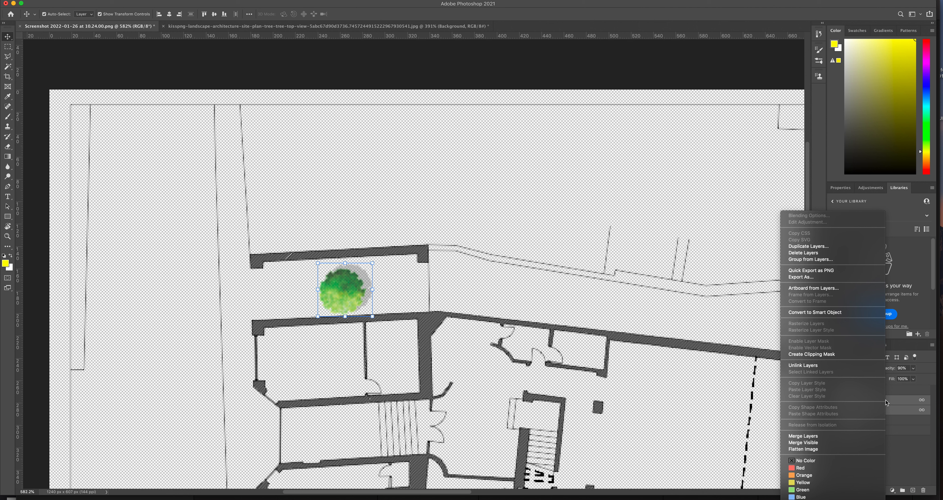
{"action": "left_click", "coordinate": [900, 409]}
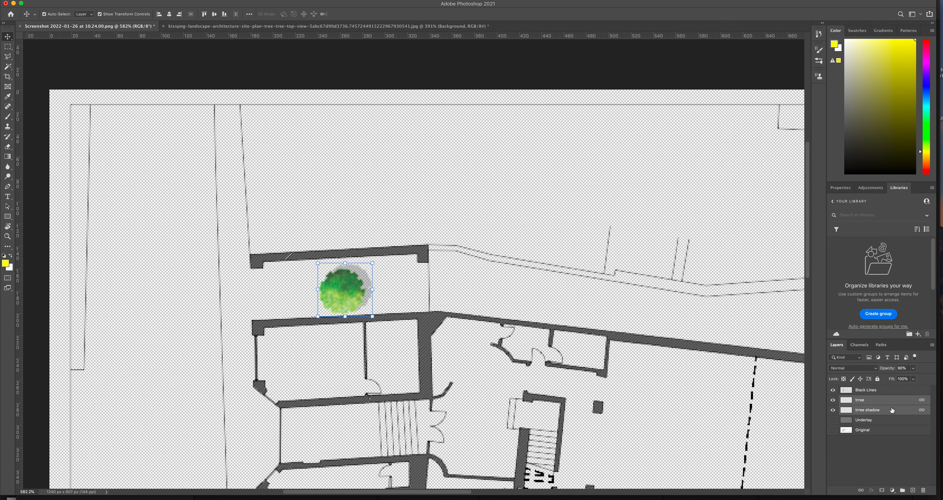
{"action": "key", "text": "super+v"}
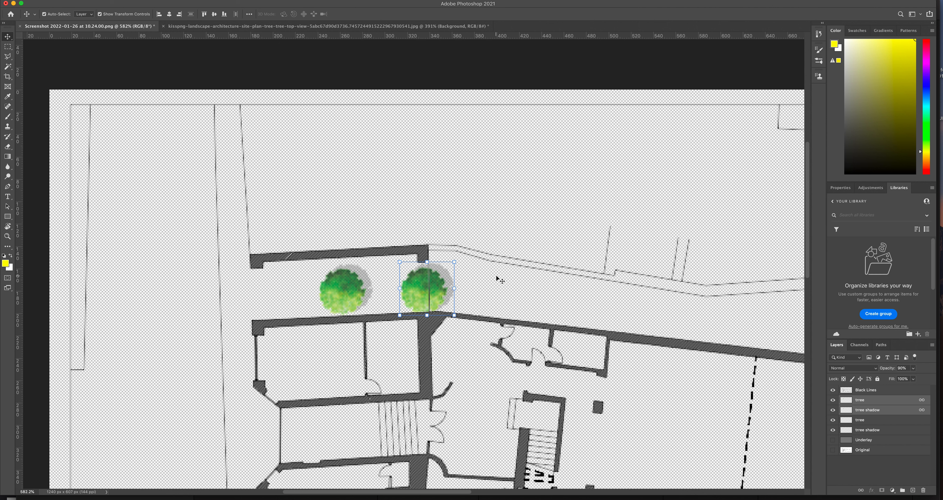
Duplicate the tree with its shadow three more times, spacing the copies in a row between the building's upper wall and the boundary line.
{"action": "left_click_drag", "start_coordinate": [441, 289], "coordinate": [517, 294]}
{"action": "left_click_drag", "start_coordinate": [421, 293], "coordinate": [597, 302]}
{"action": "left_click_drag", "start_coordinate": [462, 301], "coordinate": [671, 315]}
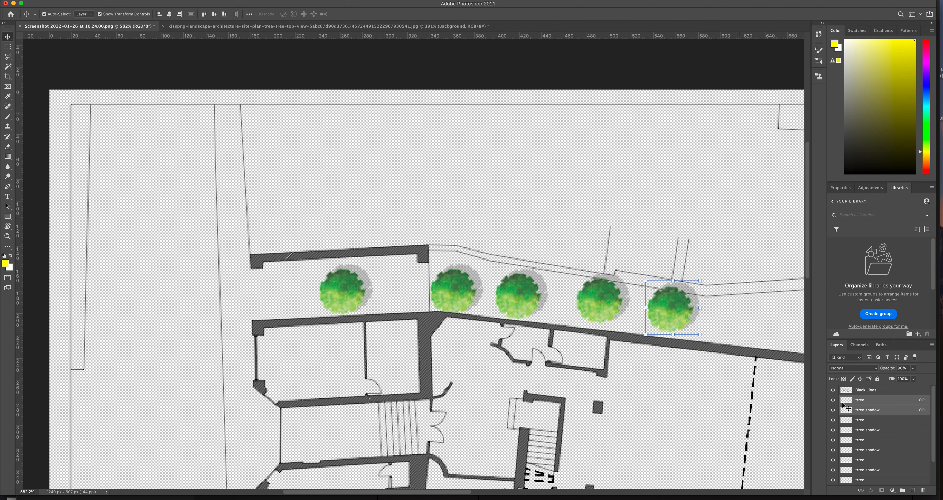
Extend the layer list to show every layer and check which tree each tree and shadow pair belongs to.
{"action": "scroll", "coordinate": [926, 439], "scroll_direction": "down", "scroll_amount": 2}
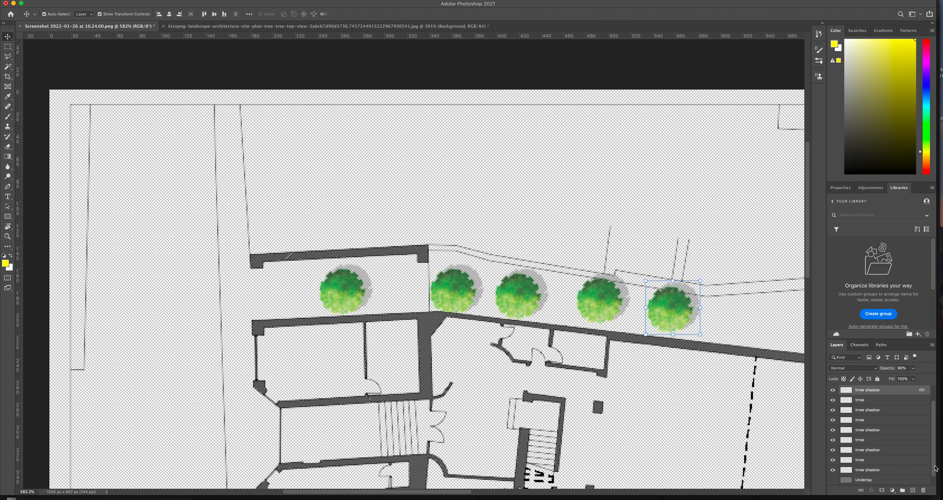
{"action": "left_click_drag", "start_coordinate": [899, 339], "coordinate": [899, 257]}
{"action": "left_click", "coordinate": [879, 340]}
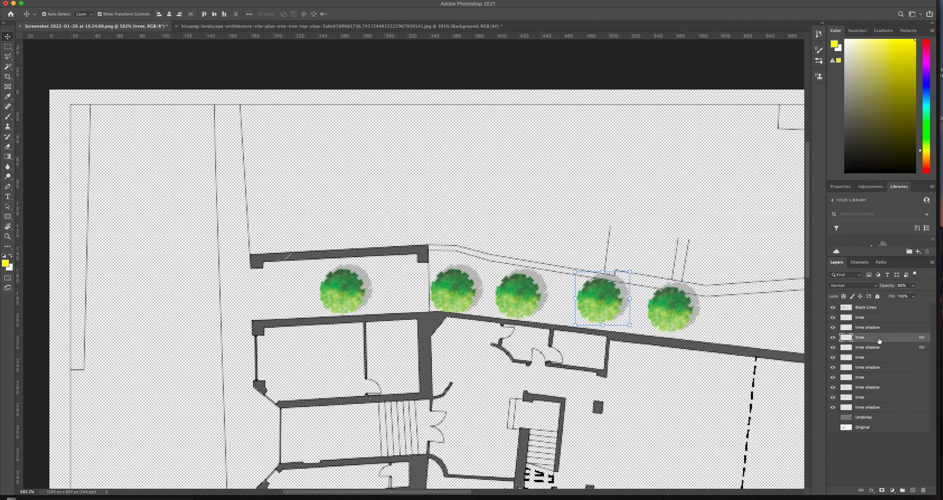
{"action": "left_click", "coordinate": [890, 347]}
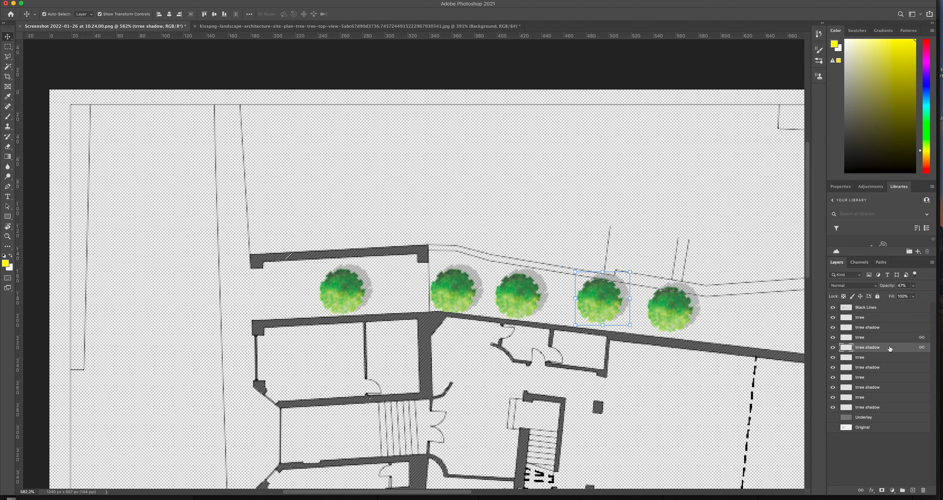
{"action": "left_click", "coordinate": [889, 357]}
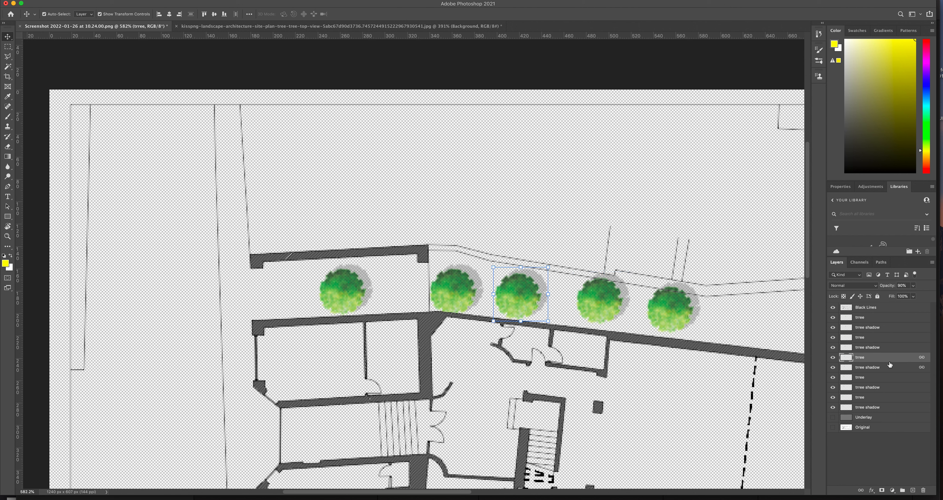
Enlarge the second tree in the row together with its linked shadow and nudge it slightly upward.
{"action": "left_click", "coordinate": [882, 379]}
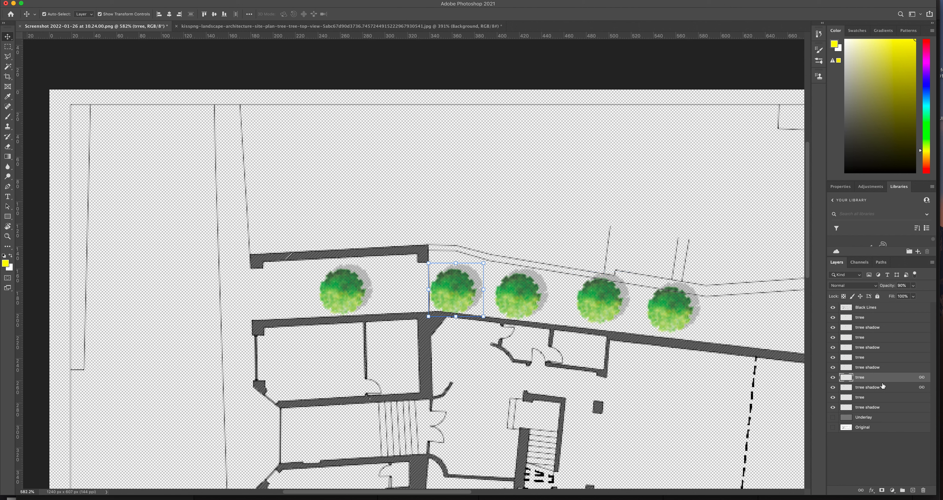
{"action": "left_click", "coordinate": [885, 388]}
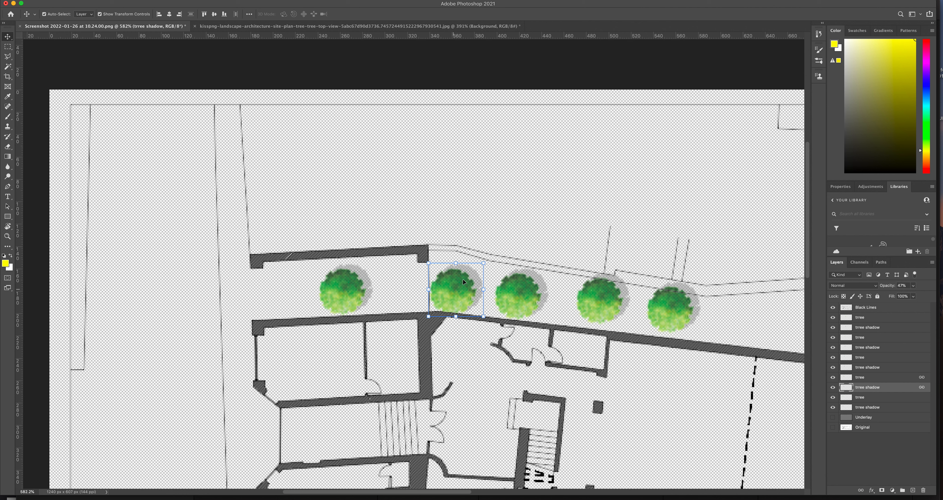
{"action": "left_click_drag", "start_coordinate": [484, 262], "coordinate": [492, 254]}
{"action": "mouse_move", "coordinate": [456, 290]}
{"action": "left_mouse_down"}
{"action": "mouse_move", "coordinate": [444, 285]}
{"action": "mouse_move", "coordinate": [457, 287]}
{"action": "left_mouse_up"}
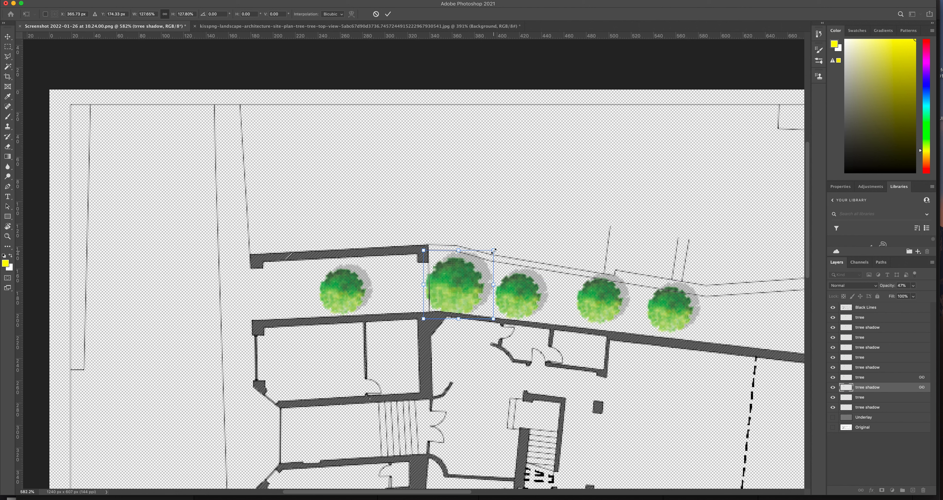
{"action": "key", "text": "Return"}
Shrink the first tree, between the two upper walls, with its linked shadow to 69.80% of its size.
{"action": "left_click", "coordinate": [347, 293]}
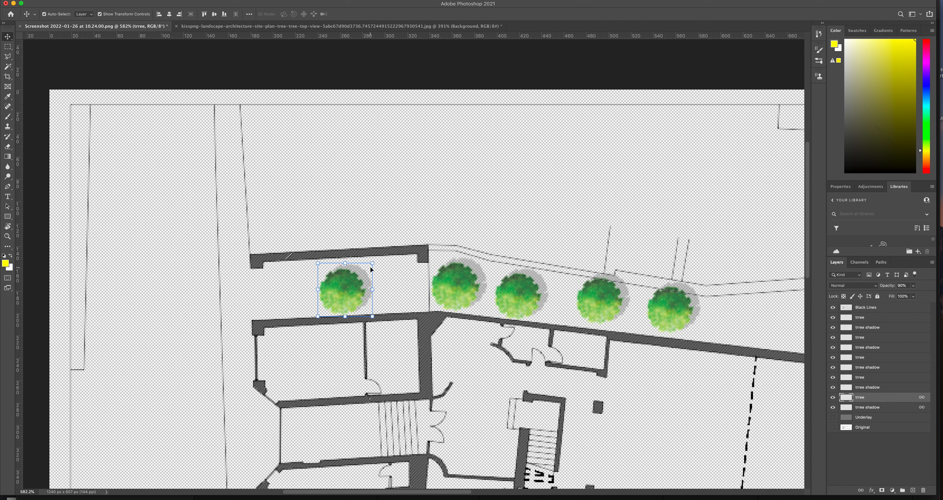
{"action": "left_click_drag", "start_coordinate": [372, 263], "coordinate": [365, 271]}
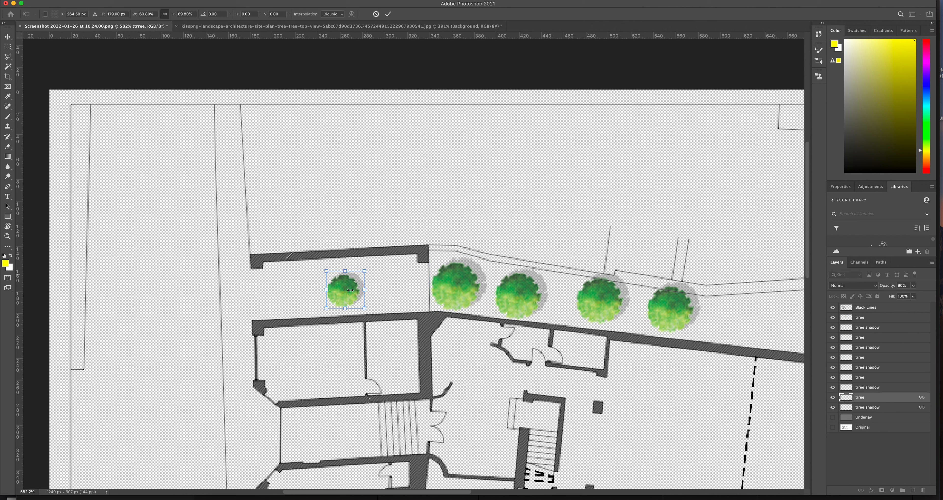
{"action": "key", "text": "Return"}
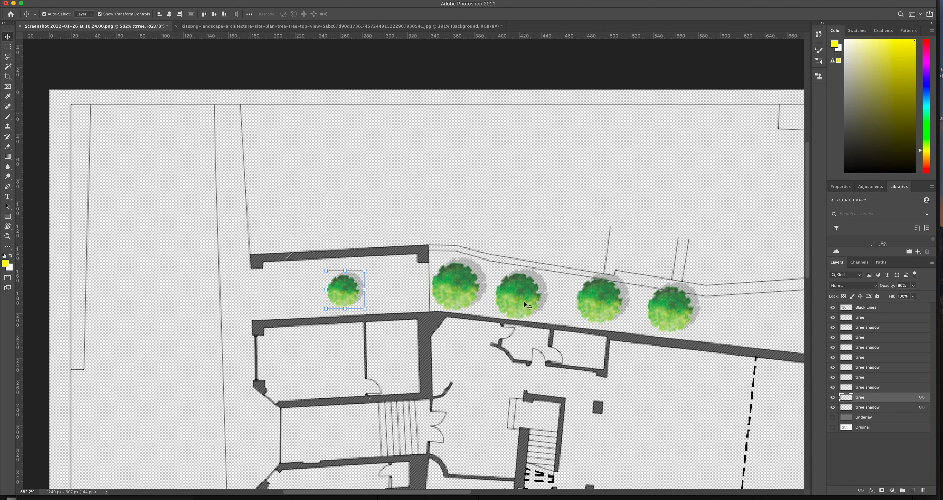
Move the third tree with its shadow beside the small first tree, scaled to 63.73% and slightly overlapping it.
{"action": "left_click_drag", "start_coordinate": [523, 300], "coordinate": [391, 298]}
{"action": "left_click_drag", "start_coordinate": [415, 262], "coordinate": [363, 297]}
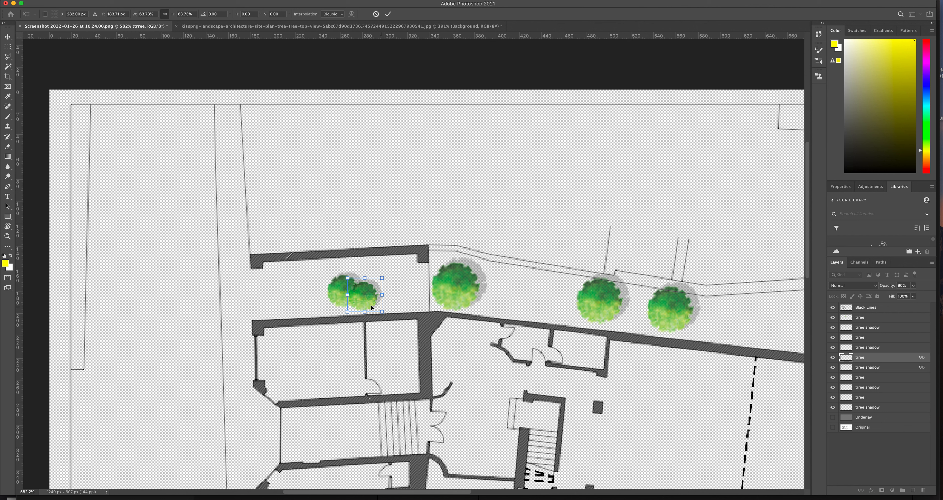
{"action": "mouse_move", "coordinate": [367, 298]}
{"action": "left_mouse_down"}
{"action": "mouse_move", "coordinate": [389, 297]}
{"action": "mouse_move", "coordinate": [368, 299]}
{"action": "left_mouse_up"}
{"action": "key", "text": "Return"}
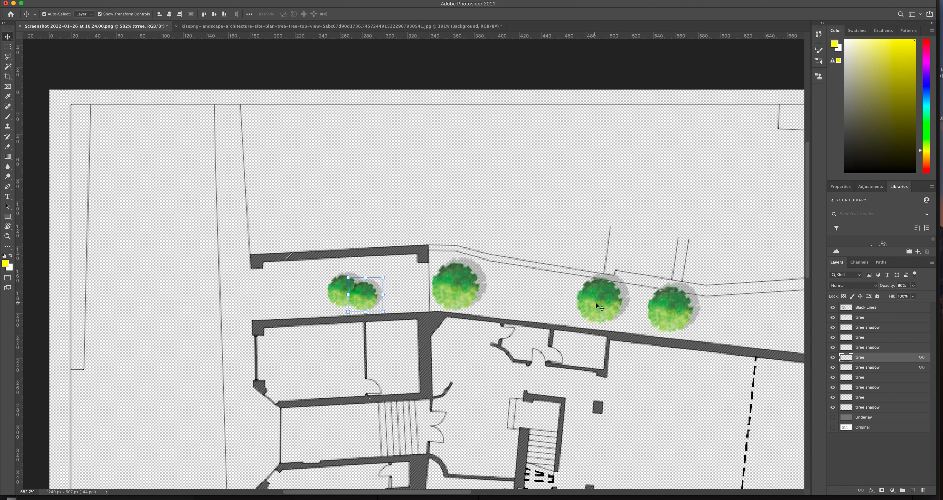
{"action": "left_click", "coordinate": [598, 303]}
{"action": "left_click_drag", "start_coordinate": [604, 310], "coordinate": [407, 275]}
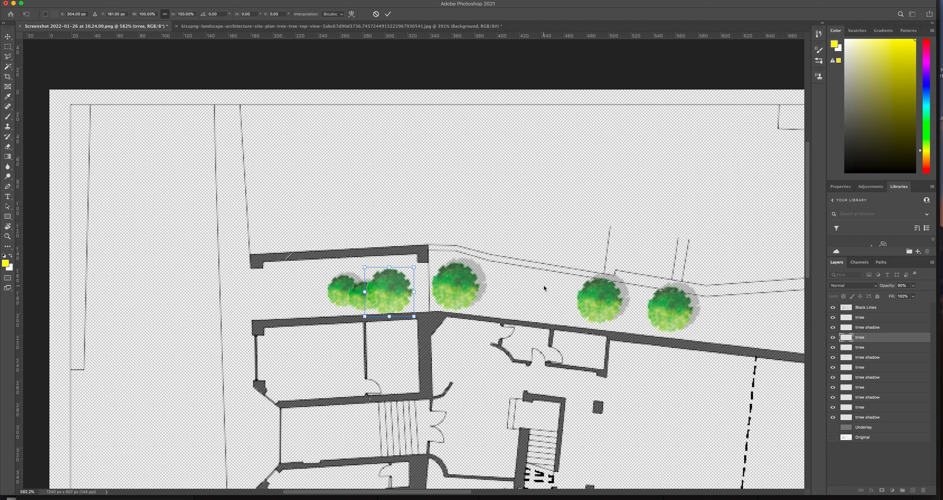
{"action": "key", "text": "Return"}
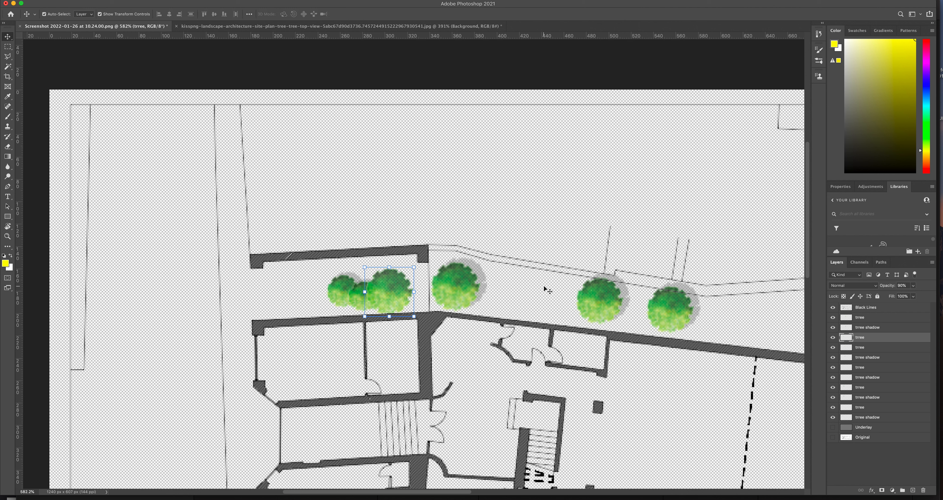
{"action": "left_click", "coordinate": [537, 247]}
{"action": "key", "text": "super+z"}
{"action": "key", "text": "super+z"}
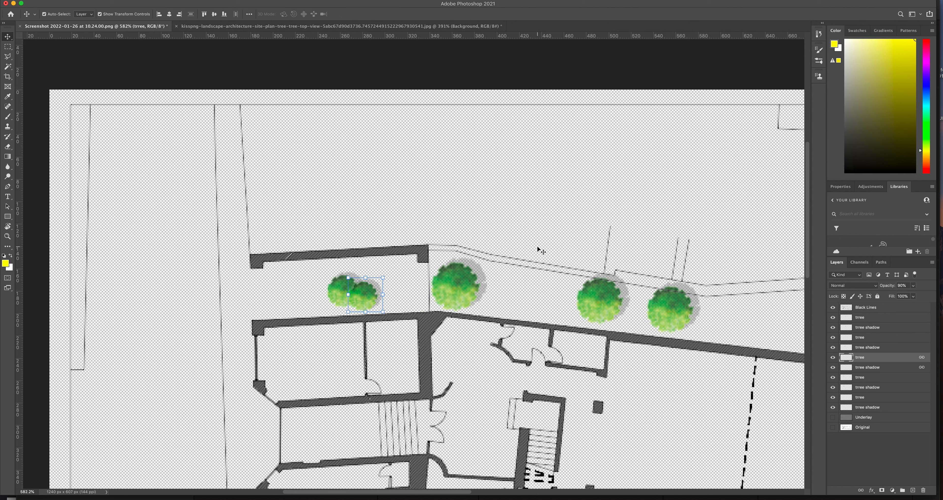
Move the fourth tree with its shadow beside the two small trees, scale it to 58.58%, and place both layers just above Underlay.
{"action": "left_click", "coordinate": [601, 300]}
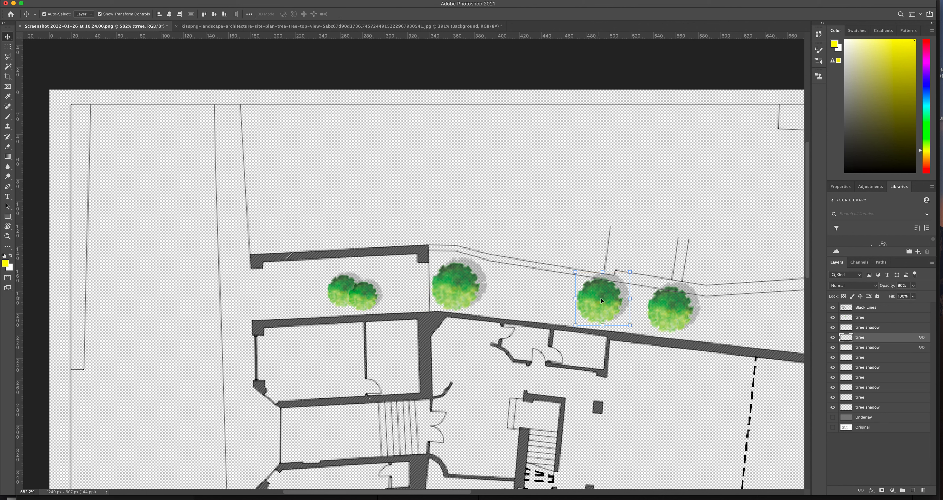
{"action": "left_click", "coordinate": [897, 349], "text": "shift"}
{"action": "left_click_drag", "start_coordinate": [598, 301], "coordinate": [389, 289]}
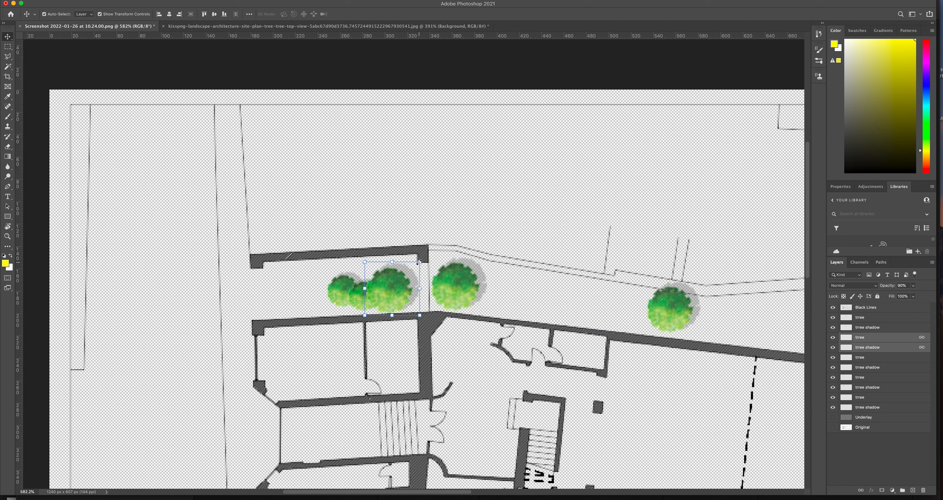
{"action": "left_click_drag", "start_coordinate": [419, 261], "coordinate": [409, 273]}
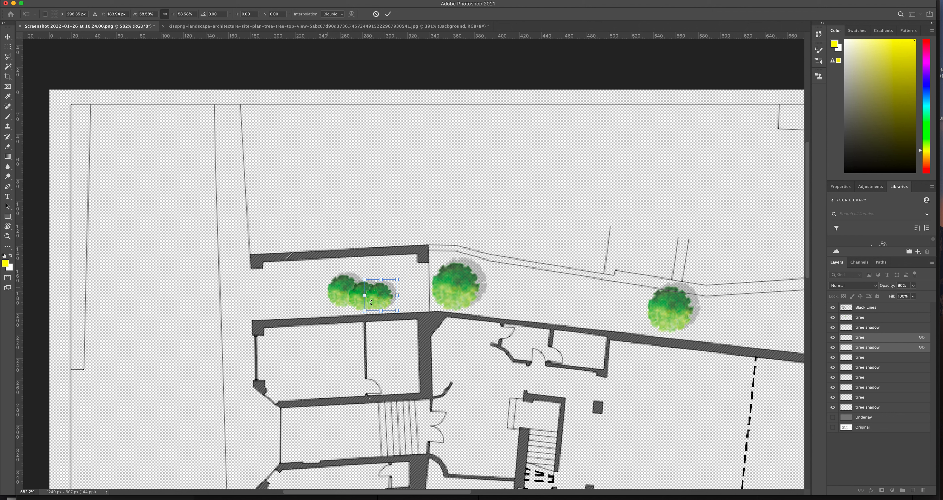
{"action": "left_click_drag", "start_coordinate": [897, 344], "coordinate": [895, 417]}
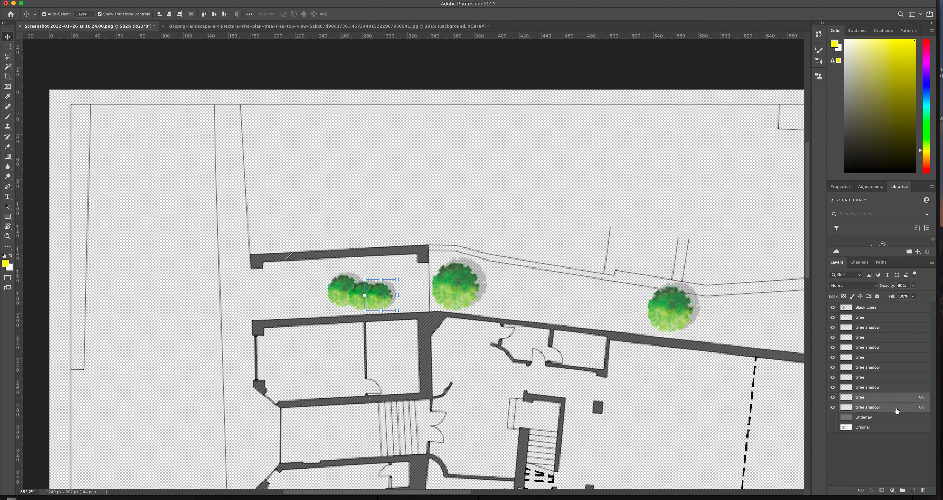
{"action": "left_click", "coordinate": [416, 301]}
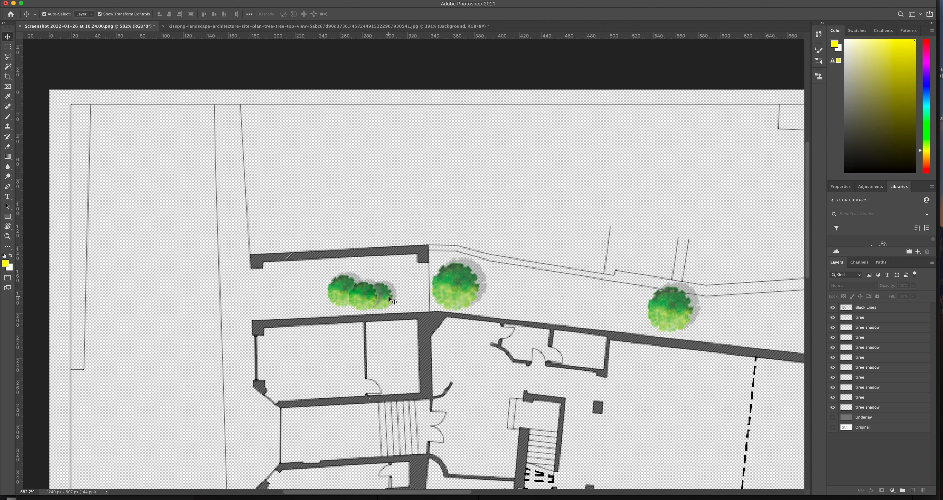
Shift the remaining far tree and its shadow slightly down toward the building's wall and deselect the layers.
{"action": "left_click", "coordinate": [675, 314]}
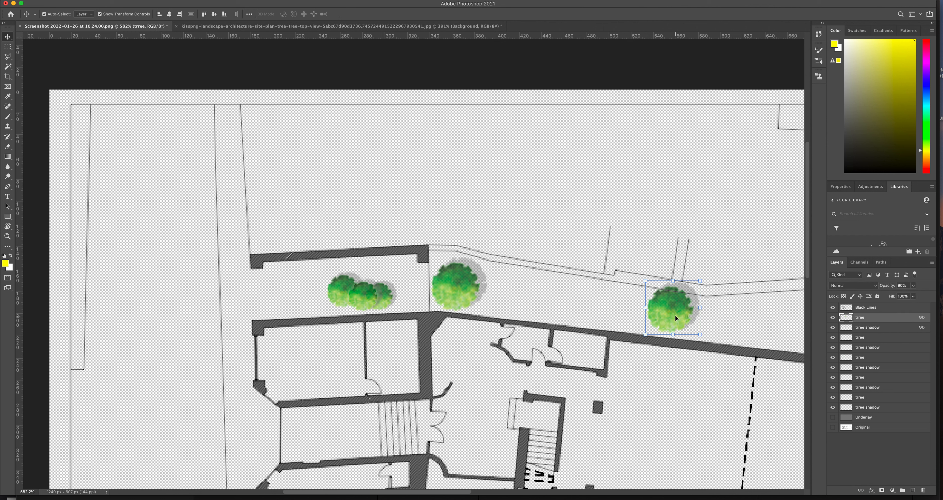
{"action": "left_click", "coordinate": [893, 327], "text": "shift"}
{"action": "left_click_drag", "start_coordinate": [673, 308], "coordinate": [672, 318]}
{"action": "scroll", "coordinate": [219, 229], "scroll_direction": "down", "scroll_amount": 5}
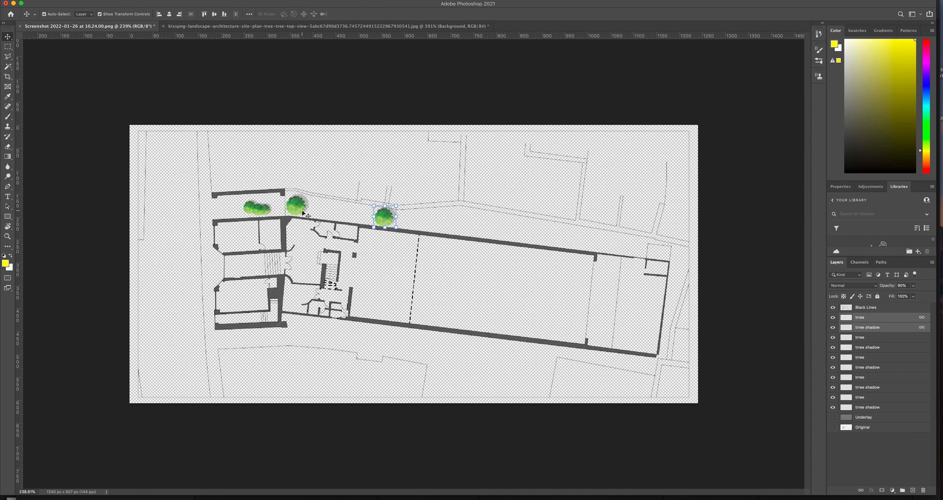
{"action": "left_click", "coordinate": [437, 216]}
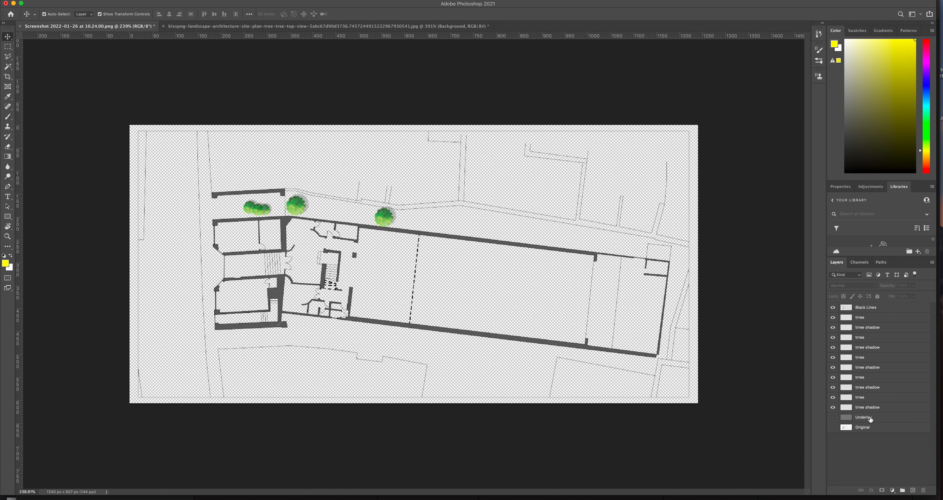
Preview the plan with the Underlay layer visible and hide that layer again.
{"action": "left_click", "coordinate": [881, 420]}
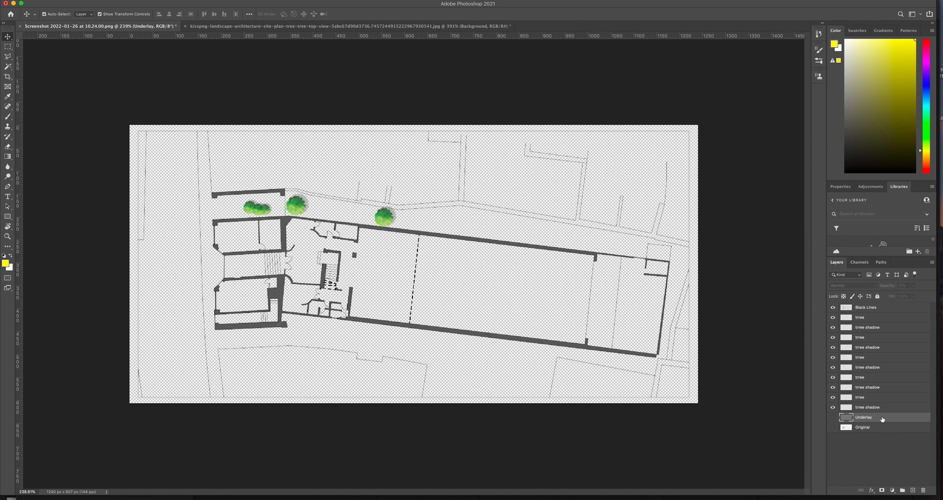
{"action": "left_click", "coordinate": [833, 418]}
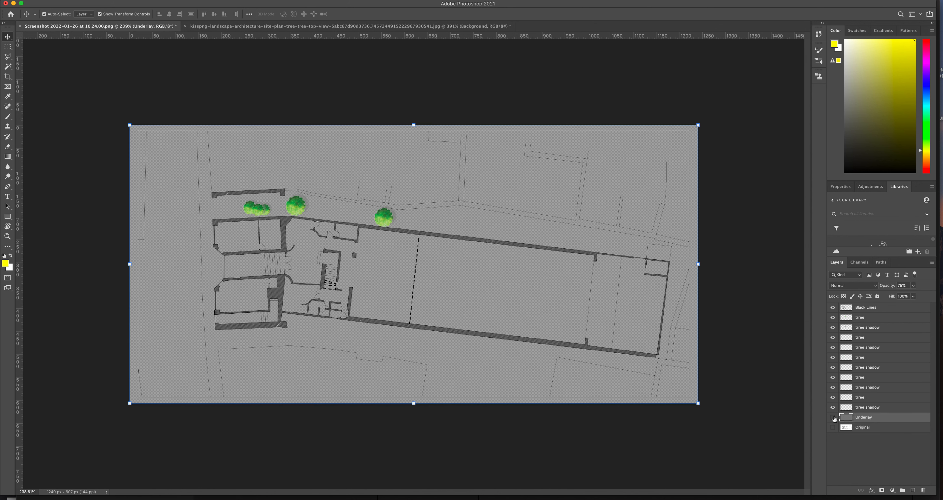
{"action": "left_click", "coordinate": [834, 418]}
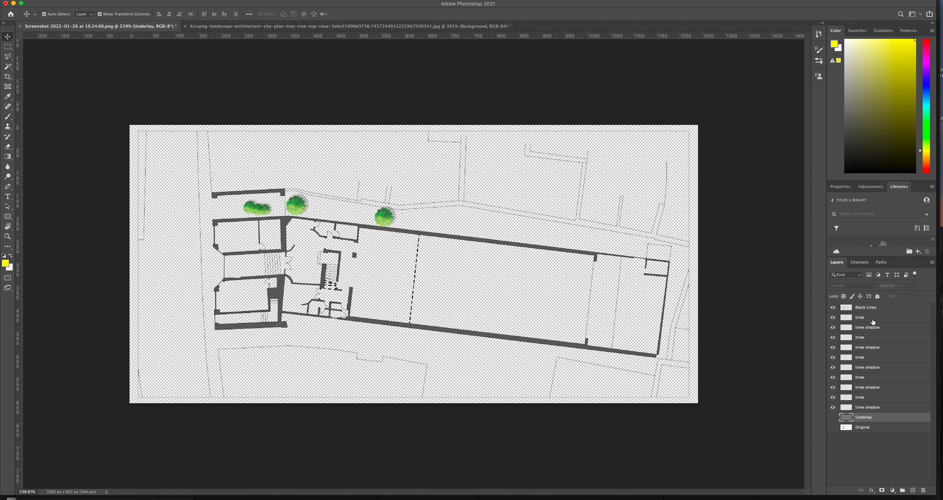
Select the enclosed plot below the building on Black Lines with the contiguous Magic Wand, and add a new layer above it.
{"action": "left_click", "coordinate": [874, 309]}
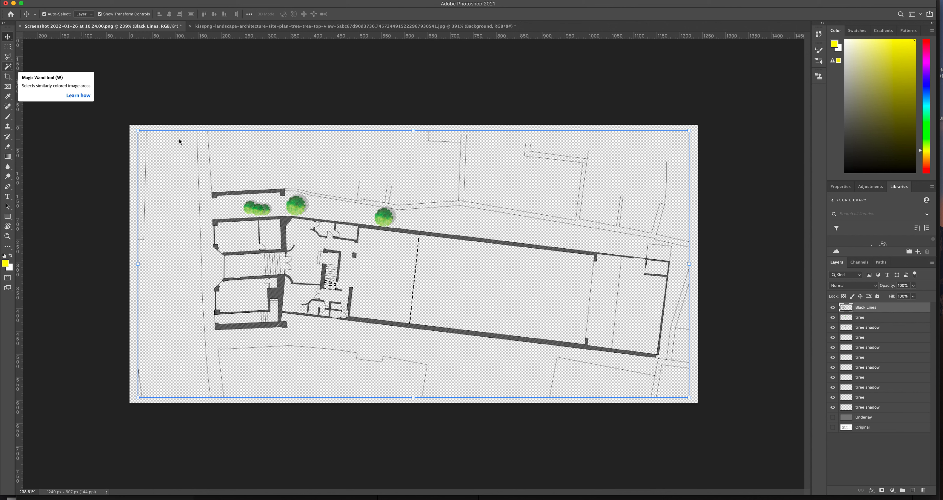
{"action": "left_click", "coordinate": [181, 121]}
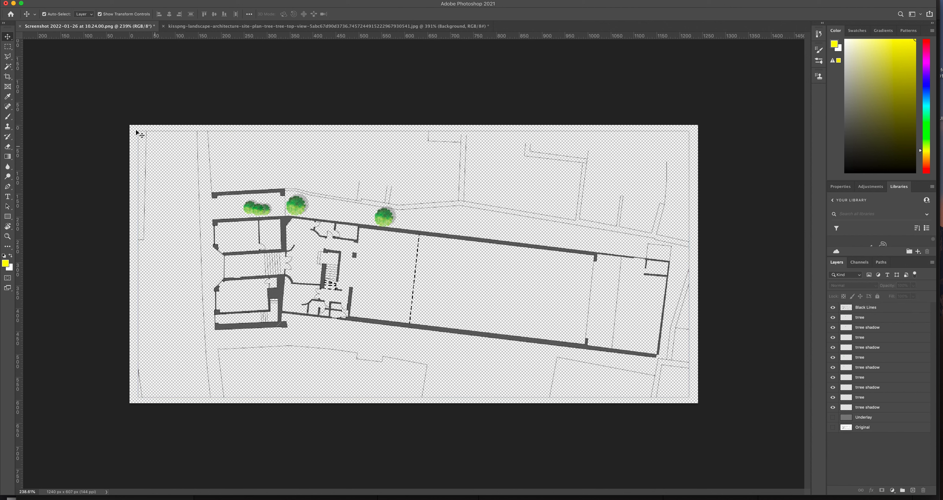
{"action": "left_click", "coordinate": [8, 67]}
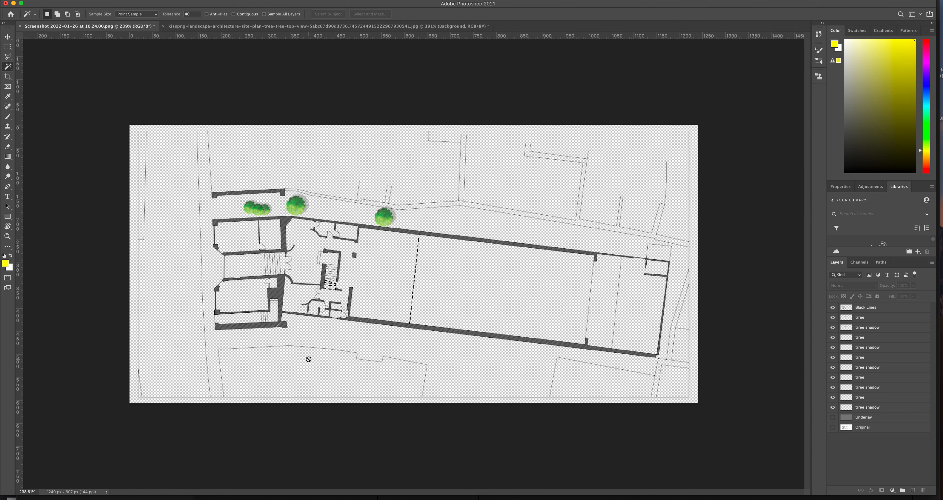
{"action": "left_click", "coordinate": [869, 307]}
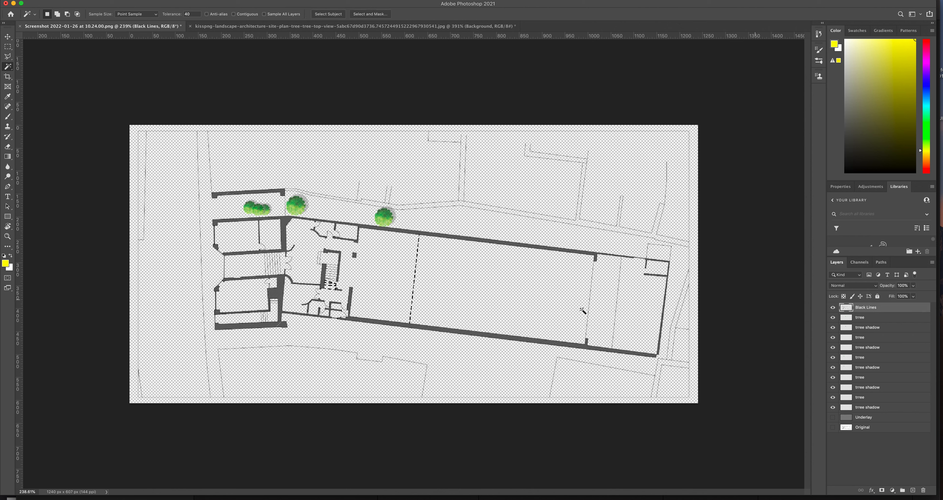
{"action": "left_click", "coordinate": [278, 382]}
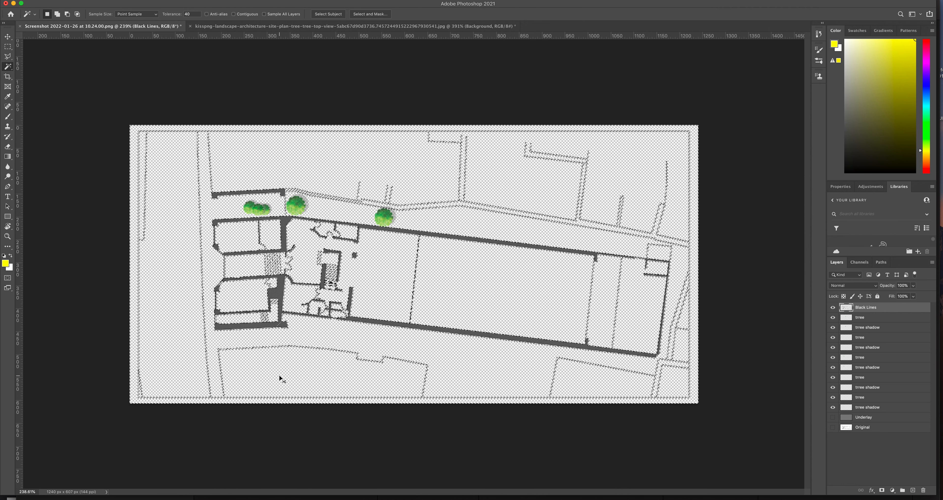
{"action": "key", "text": "ctrl+d"}
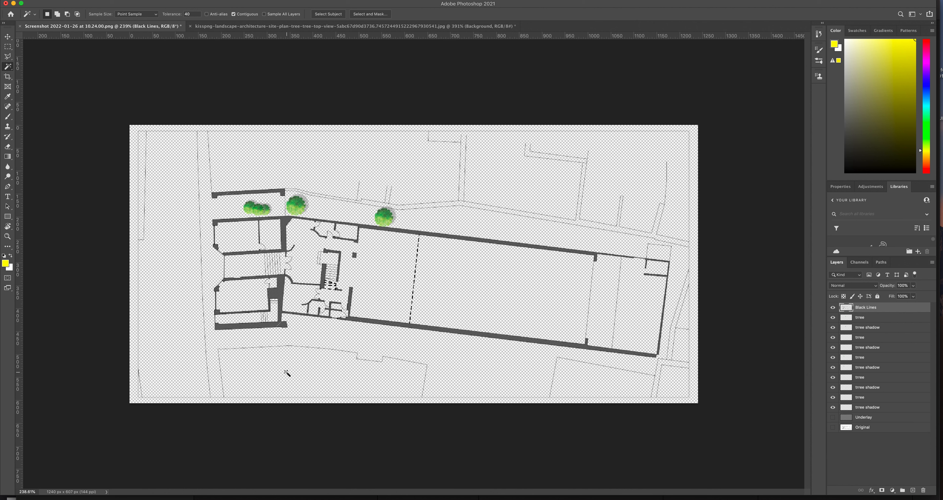
{"action": "left_click", "coordinate": [288, 374]}
{"action": "left_click", "coordinate": [913, 490]}
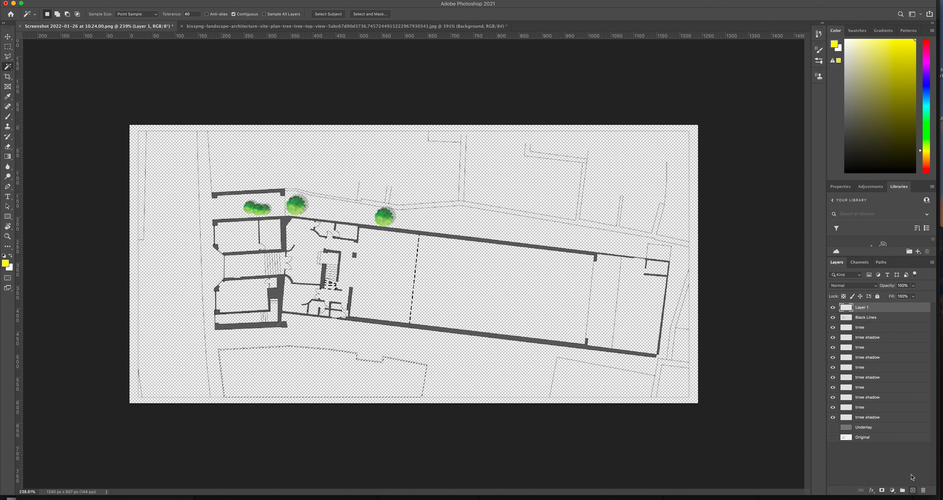
Rename the new layer above Black Lines to Figure Ground.
{"action": "key", "text": "f"}
{"action": "key", "text": "f"}
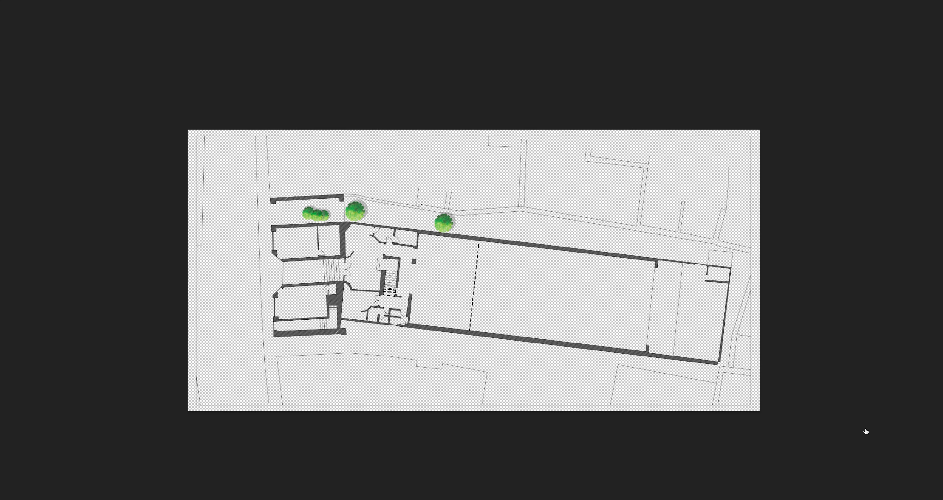
{"action": "key", "text": "f"}
{"action": "double_click", "coordinate": [862, 307]}
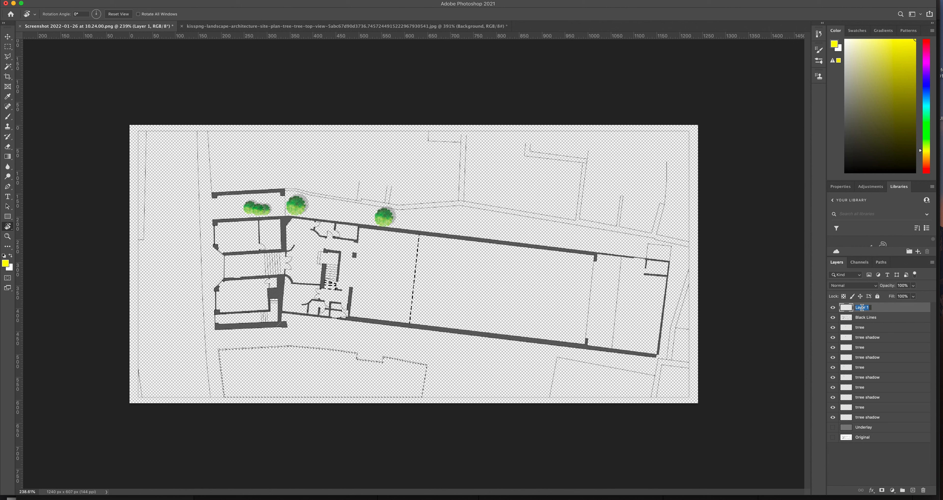
{"action": "type", "text": "Figure Ground"}
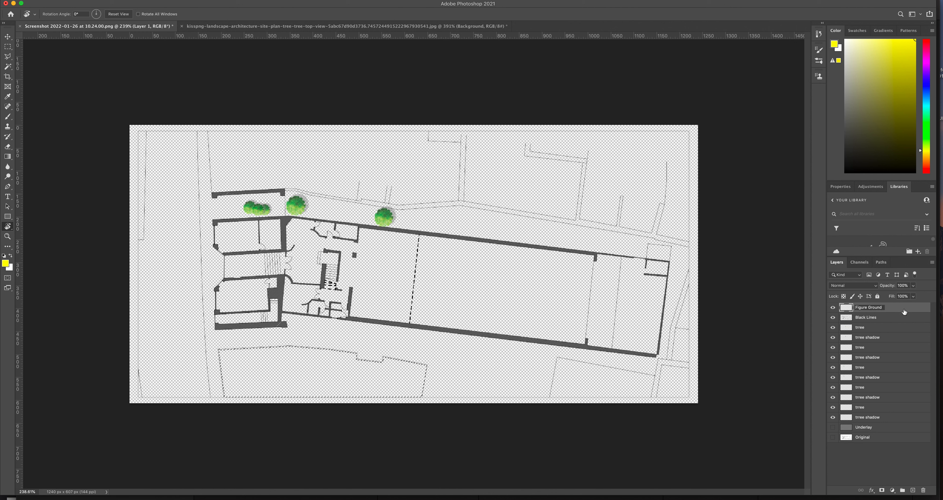
{"action": "key", "text": "Return"}
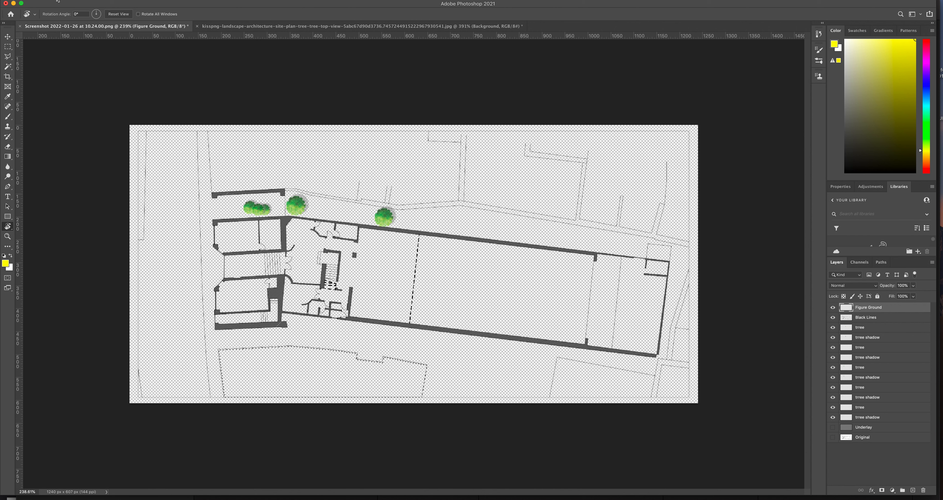
Fill the selected plot below the building with Black in Normal mode at 100% opacity on Figure Ground, and deselect.
{"action": "left_click", "coordinate": [57, 0]}
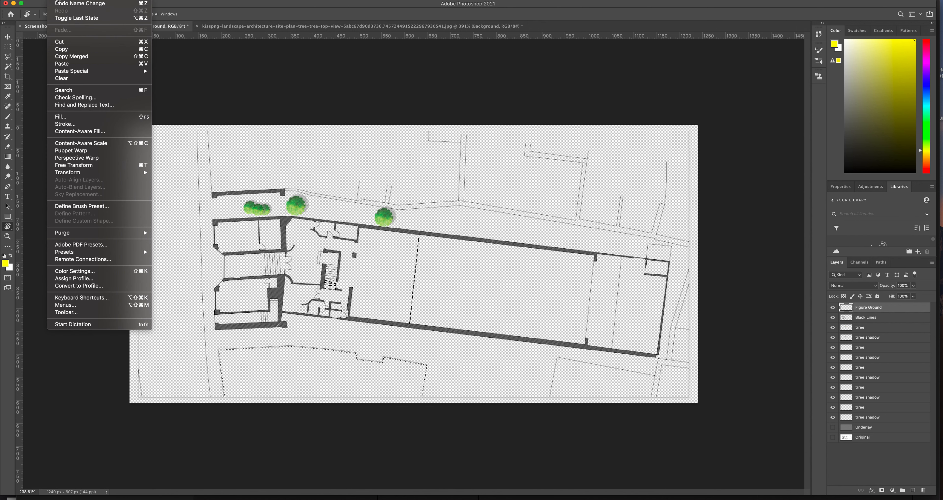
{"action": "left_click", "coordinate": [68, 117]}
{"action": "left_click", "coordinate": [483, 238]}
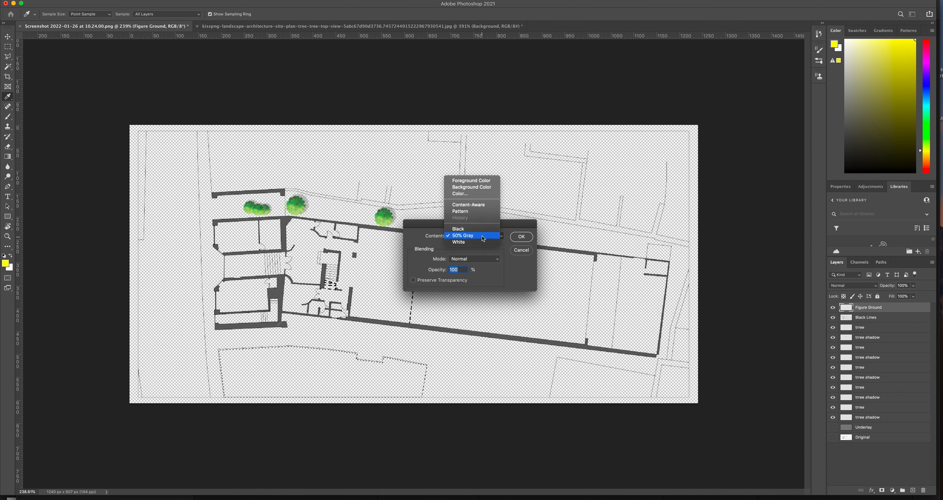
{"action": "left_click", "coordinate": [482, 230]}
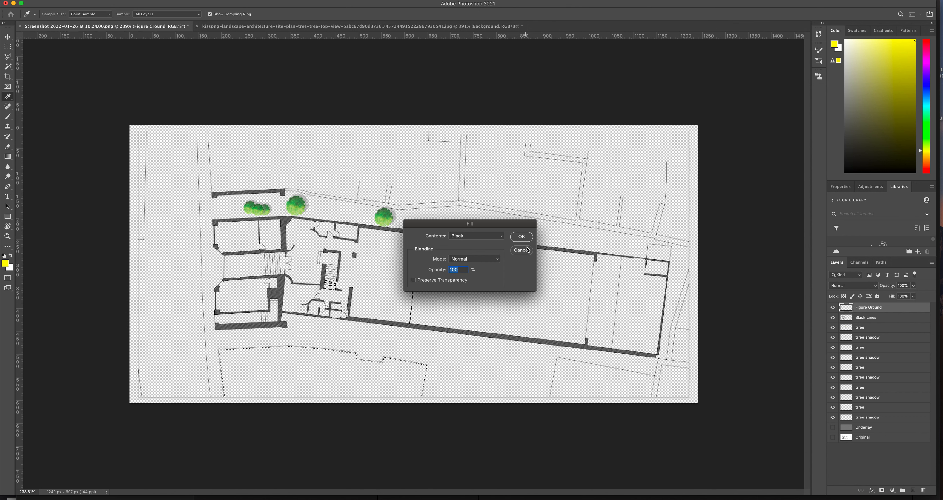
{"action": "left_click", "coordinate": [527, 238]}
{"action": "key", "text": "r"}
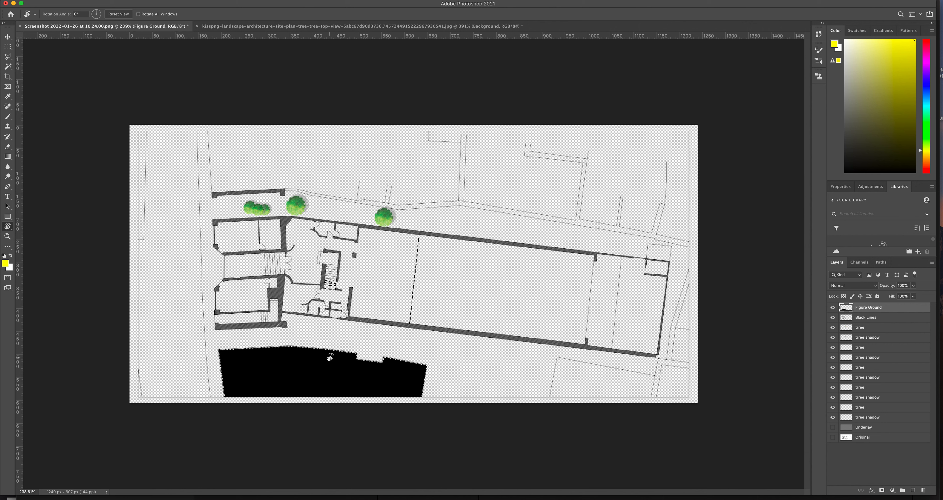
{"action": "key", "text": "super+d"}
{"action": "key", "text": "v"}
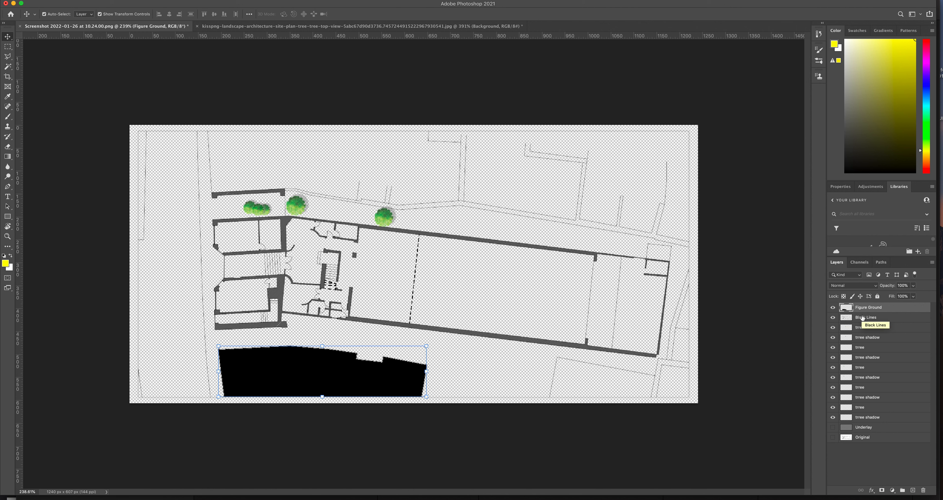
On Black Lines, select the lower-right plot with the Magic Wand, adding its neighbouring wall strips and the long boundary wall above the building.
{"action": "left_click", "coordinate": [832, 318]}
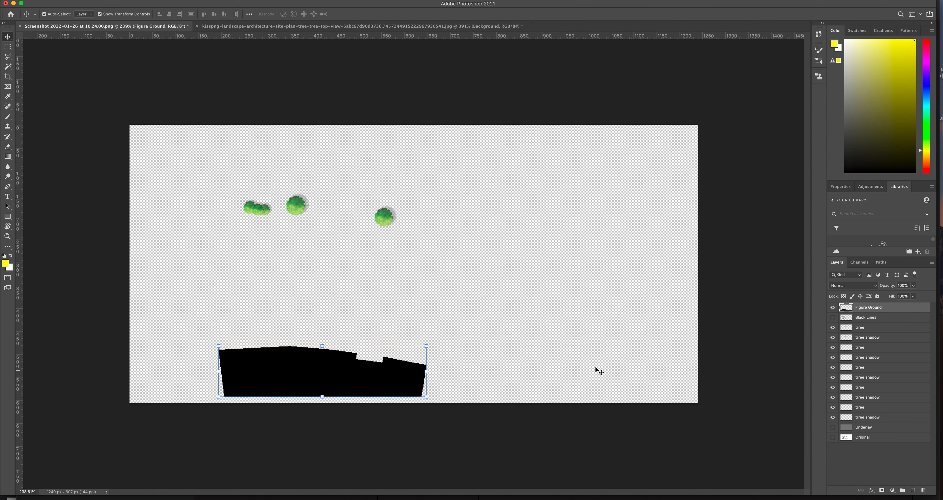
{"action": "left_click", "coordinate": [833, 317]}
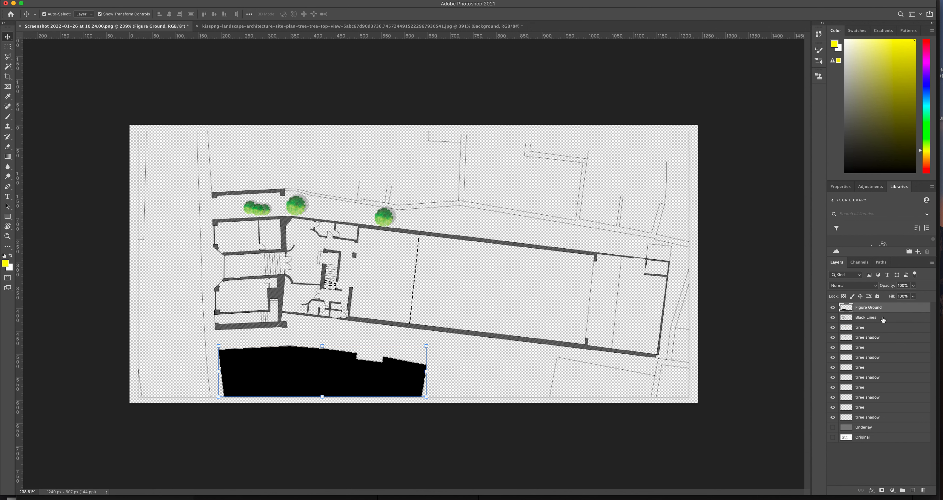
{"action": "left_click", "coordinate": [860, 318]}
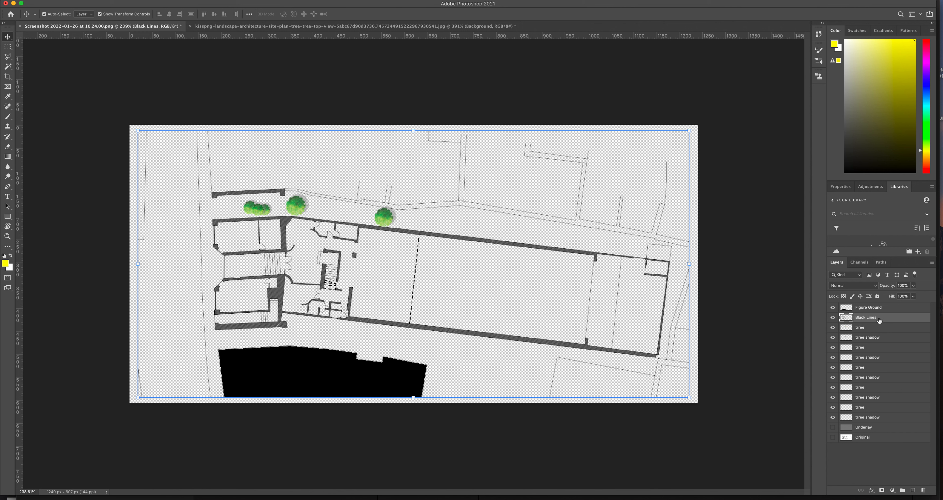
{"action": "left_click", "coordinate": [8, 66]}
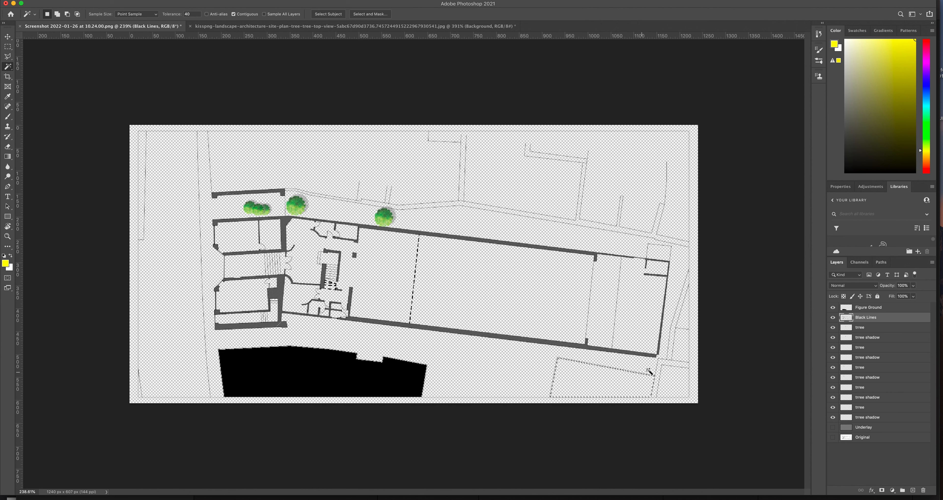
{"action": "key", "text": "alt"}
{"action": "key", "text": "alt"}
{"action": "key", "text": "alt"}
{"action": "key", "text": "alt"}
{"action": "key", "text": "shift"}
{"action": "left_click", "coordinate": [661, 362], "text": "shift"}
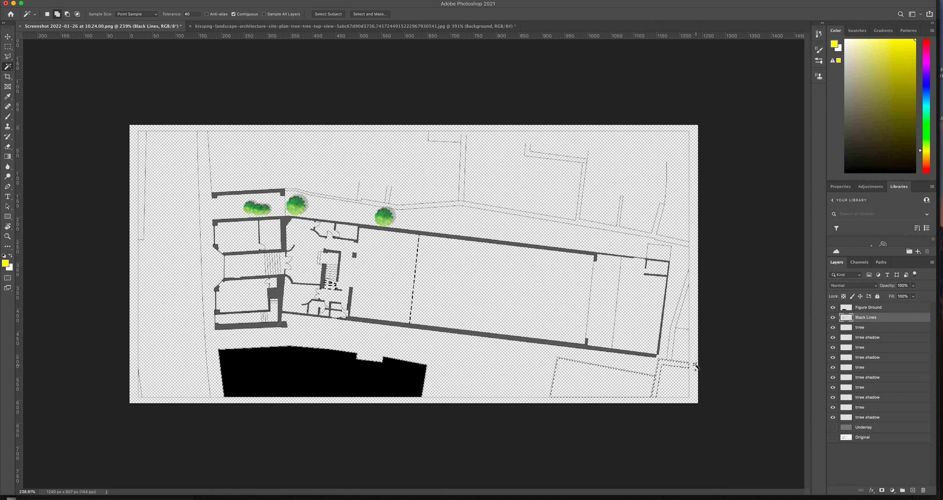
{"action": "left_click", "coordinate": [670, 350], "text": "shift"}
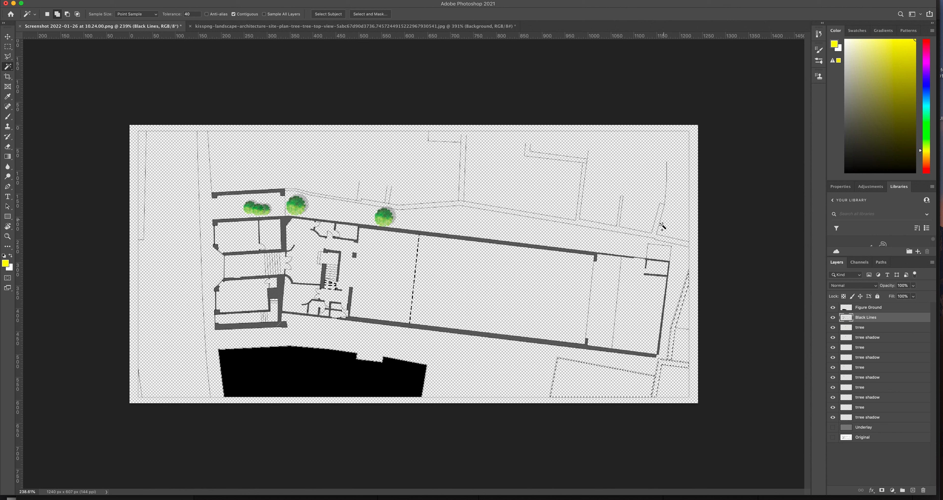
{"action": "left_click", "coordinate": [656, 225], "text": "shift"}
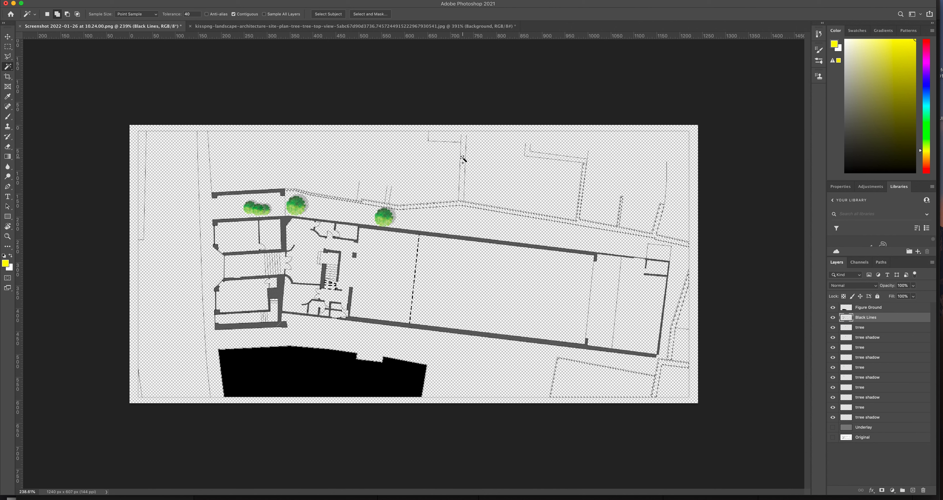
{"action": "left_click", "coordinate": [463, 160]}
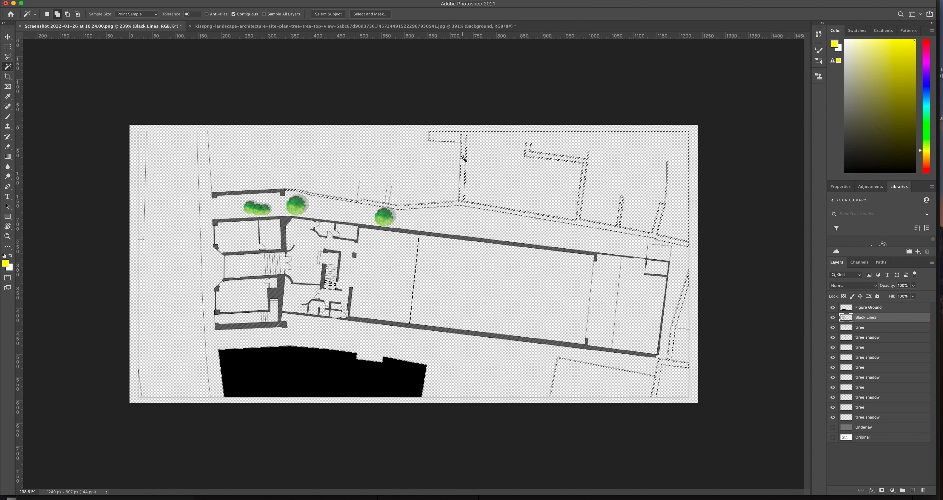
{"action": "key", "text": "alt"}
{"action": "left_click", "coordinate": [463, 160], "text": "alt"}
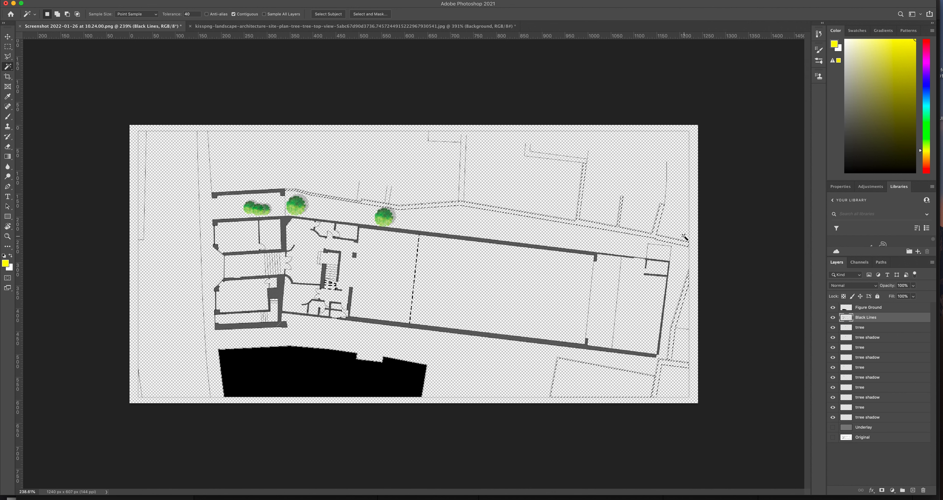
Fill the selected plot and boundary walls with Black on the Figure Ground layer, and deselect.
{"action": "left_click", "coordinate": [876, 310]}
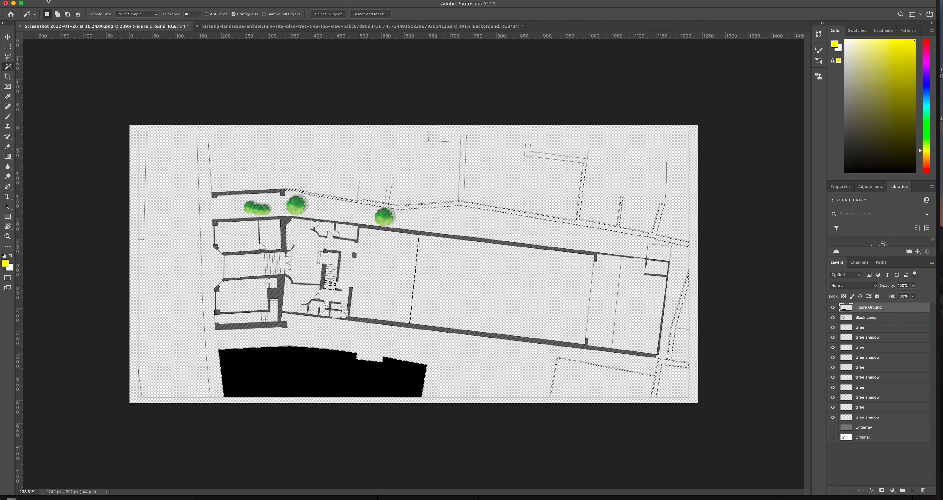
{"action": "left_click", "coordinate": [58, 1]}
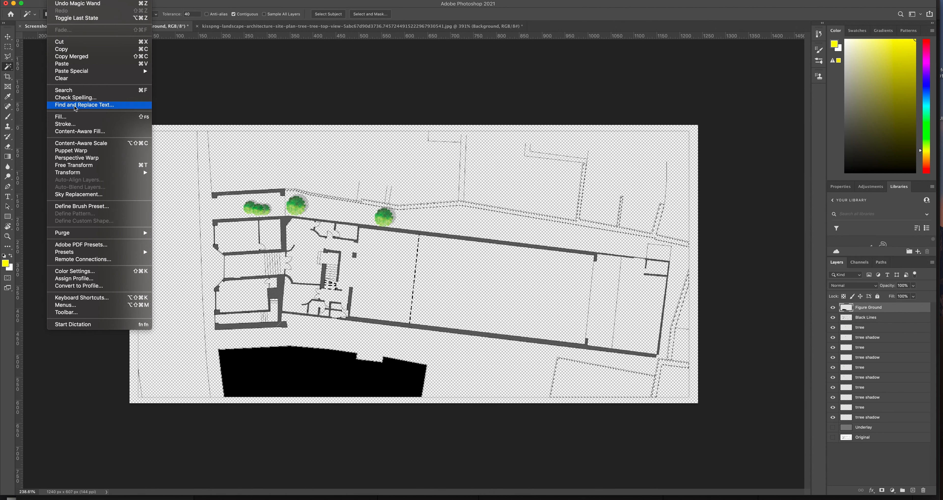
{"action": "left_click", "coordinate": [77, 117]}
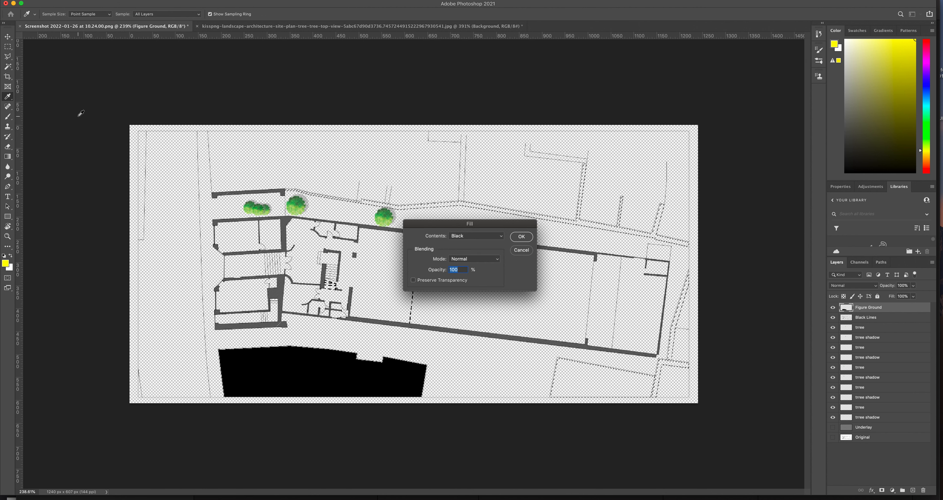
{"action": "left_click", "coordinate": [521, 237]}
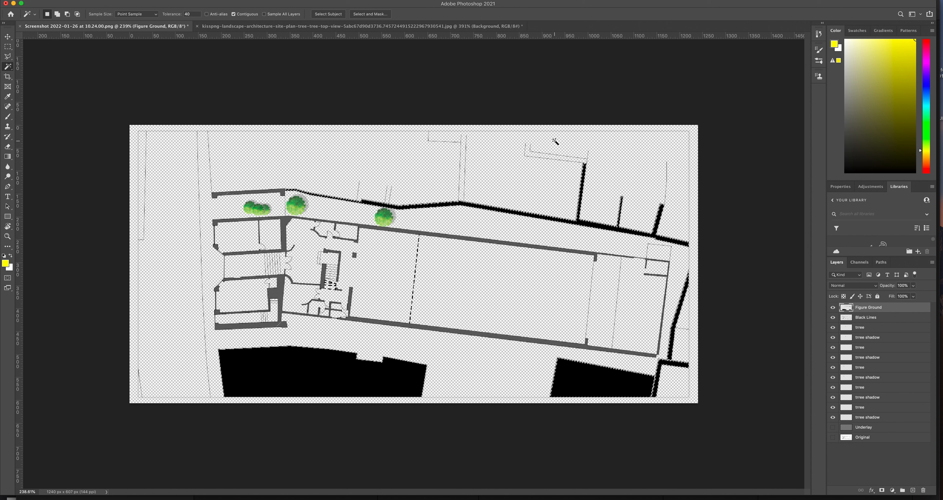
{"action": "key", "text": "super+d"}
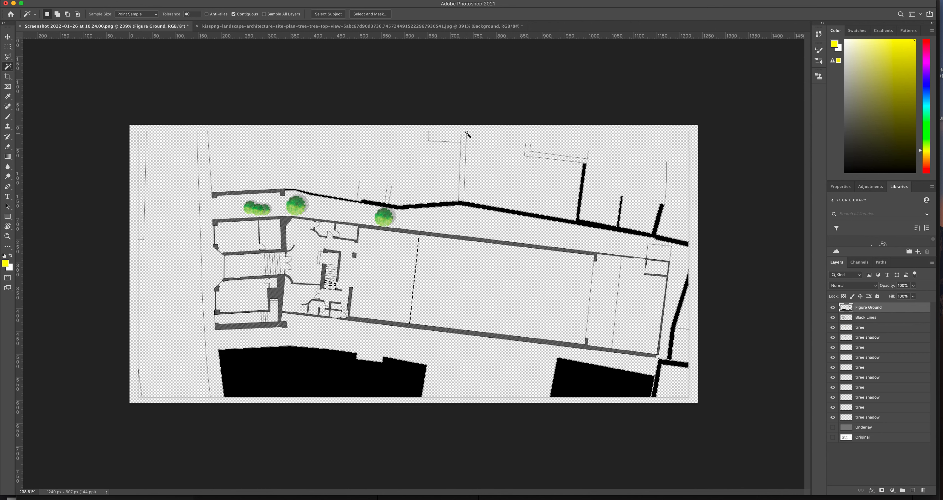
Outline the near-vertical wall strip between the long boundary wall and the plan's upper border with the Polygonal Lasso.
{"action": "scroll", "coordinate": [468, 134], "scroll_direction": "up", "scroll_amount": 10}
{"action": "scroll", "coordinate": [467, 135], "scroll_direction": "down", "scroll_amount": 8}
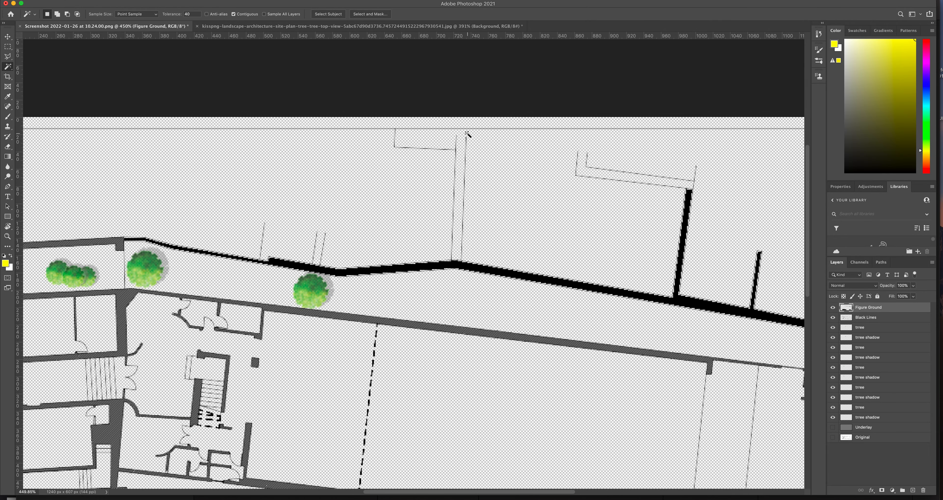
{"action": "scroll", "coordinate": [465, 135], "scroll_direction": "down", "scroll_amount": 3}
{"action": "scroll", "coordinate": [455, 133], "scroll_direction": "up", "scroll_amount": 4}
{"action": "scroll", "coordinate": [454, 133], "scroll_direction": "down", "scroll_amount": 4}
{"action": "scroll", "coordinate": [454, 133], "scroll_direction": "up", "scroll_amount": 2}
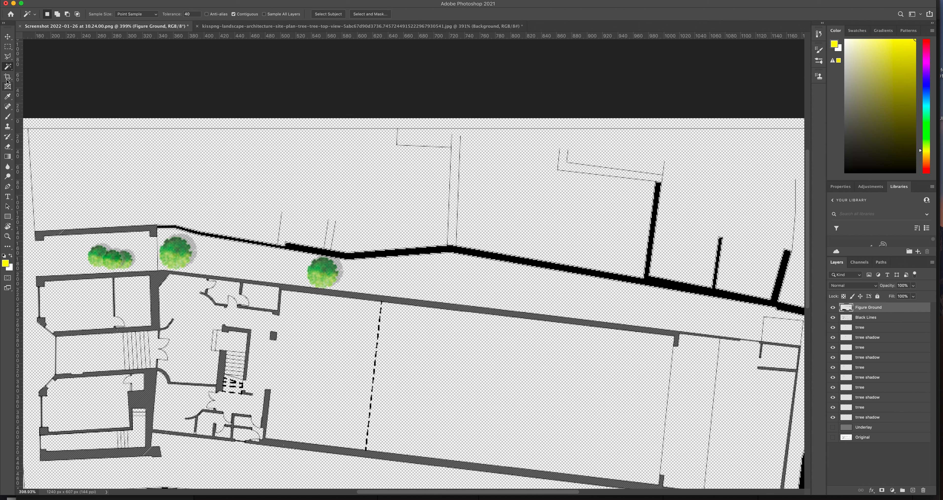
{"action": "left_click", "coordinate": [7, 58]}
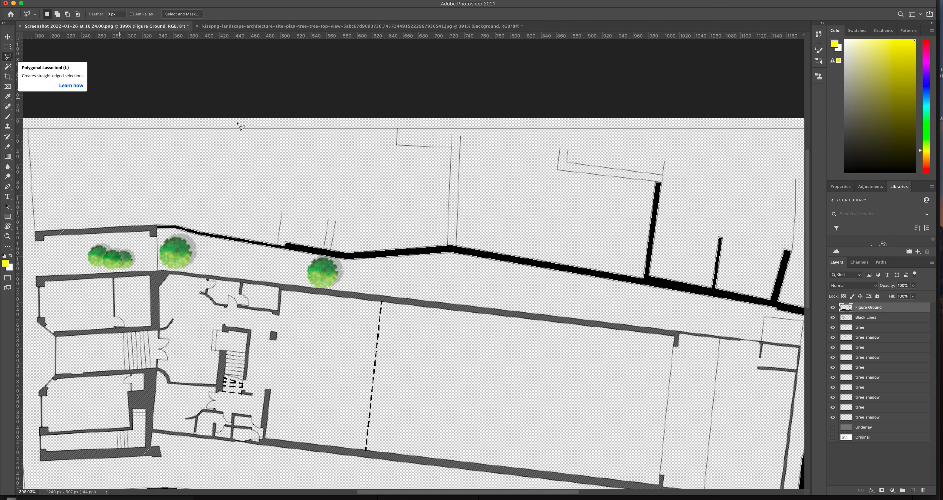
{"action": "left_click", "coordinate": [448, 244]}
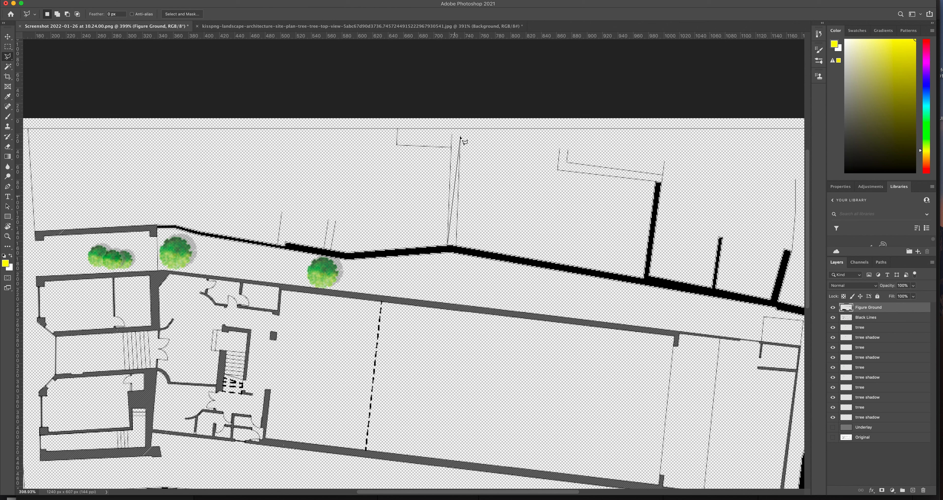
{"action": "left_click", "coordinate": [452, 128]}
{"action": "left_click", "coordinate": [461, 129]}
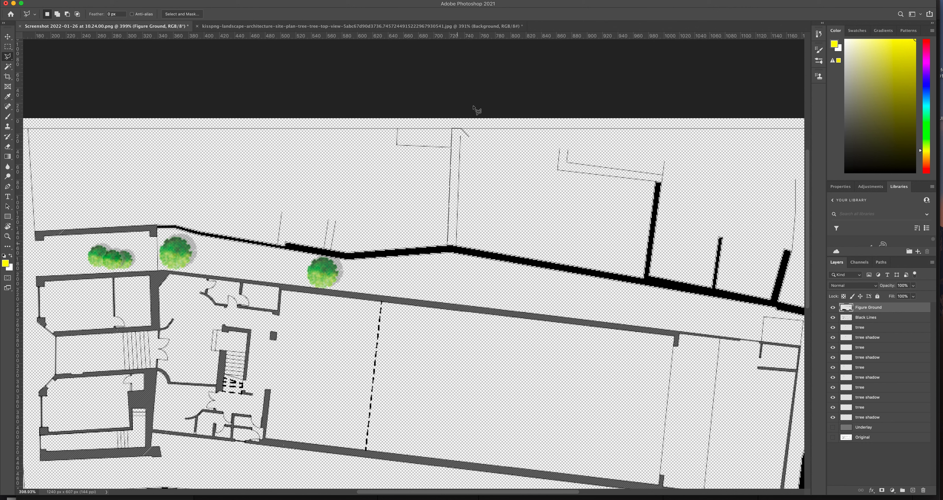
{"action": "left_click", "coordinate": [457, 247]}
{"action": "left_click", "coordinate": [451, 249]}
Fill the outlined near-vertical wall strip with Black on Figure Ground and deselect it.
{"action": "left_click", "coordinate": [55, 0]}
{"action": "left_click", "coordinate": [69, 118]}
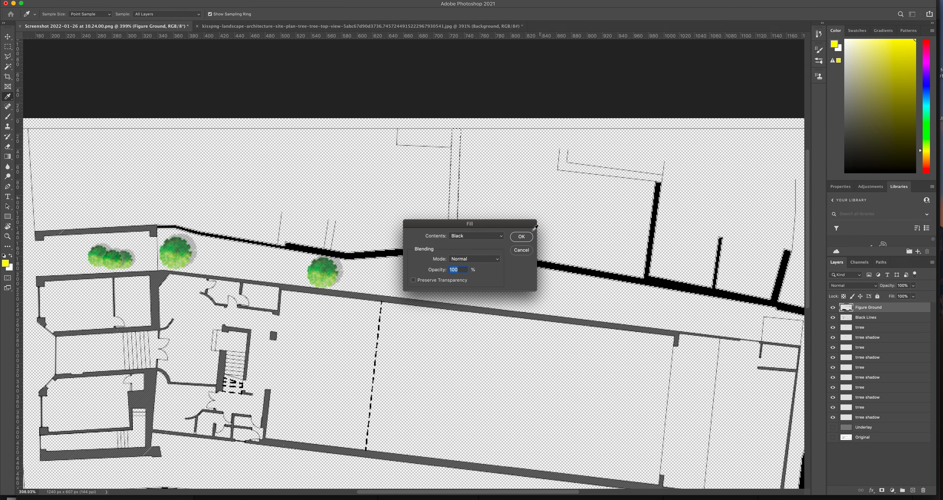
{"action": "left_click", "coordinate": [522, 236]}
{"action": "key", "text": "l"}
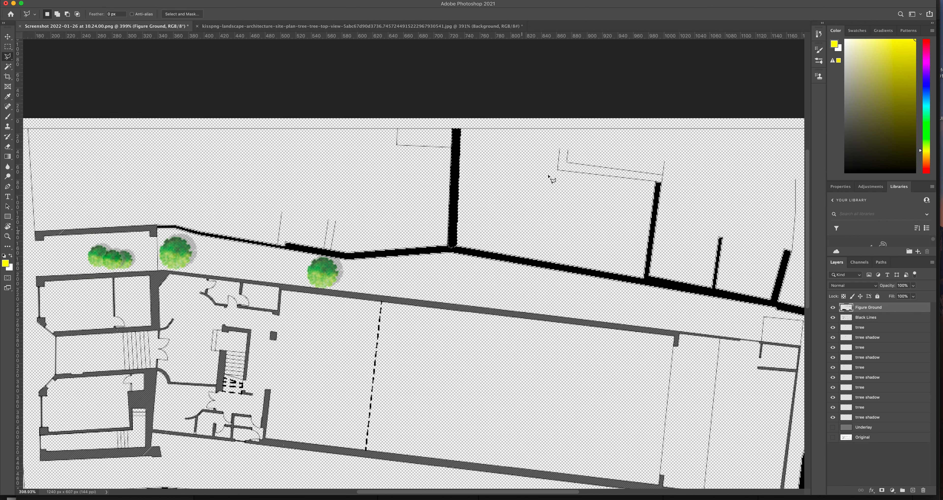
{"action": "key", "text": "ctrl+d"}
Outline the L-shaped wall near the plan's upper border with the Polygonal Lasso, fill it with Black on Figure Ground, and deselect.
{"action": "left_click", "coordinate": [570, 129]}
{"action": "left_click", "coordinate": [567, 161]}
{"action": "left_click", "coordinate": [662, 175]}
{"action": "left_click", "coordinate": [661, 182]}
{"action": "left_click", "coordinate": [557, 169]}
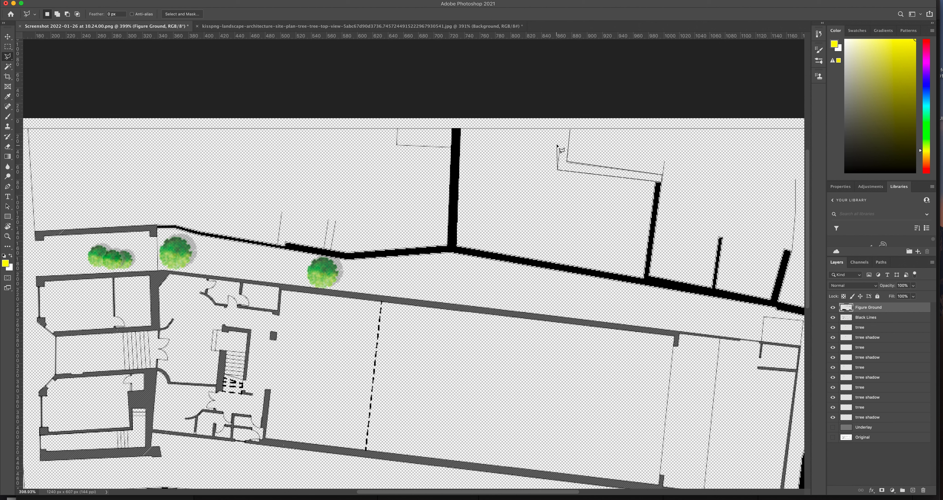
{"action": "left_click", "coordinate": [562, 128]}
{"action": "left_click", "coordinate": [59, 0]}
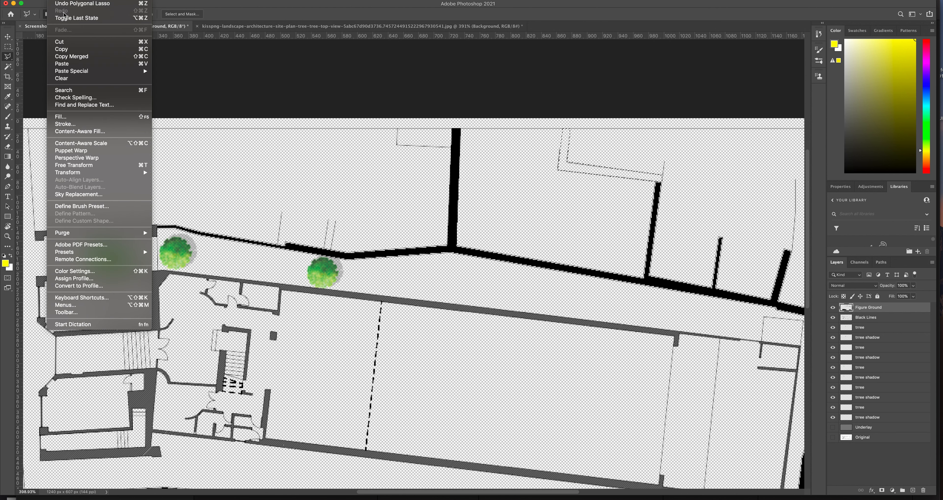
{"action": "left_click", "coordinate": [97, 120]}
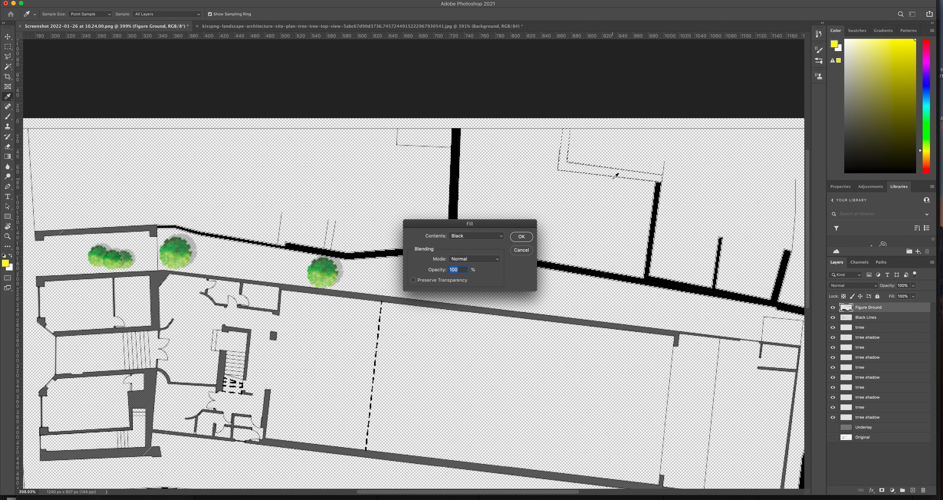
{"action": "left_click", "coordinate": [525, 239]}
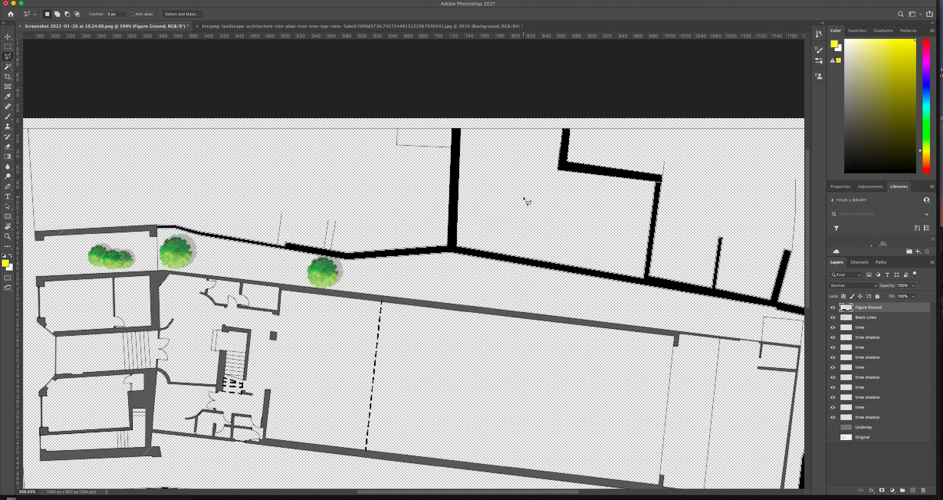
{"action": "key", "text": "super+d"}
Outline the small gap at the L-shaped wall's outer corner, fill it with Black on Figure Ground, and deselect.
{"action": "left_click", "coordinate": [657, 185]}
{"action": "left_click", "coordinate": [662, 175]}
{"action": "left_click", "coordinate": [659, 181]}
{"action": "left_click", "coordinate": [66, 0]}
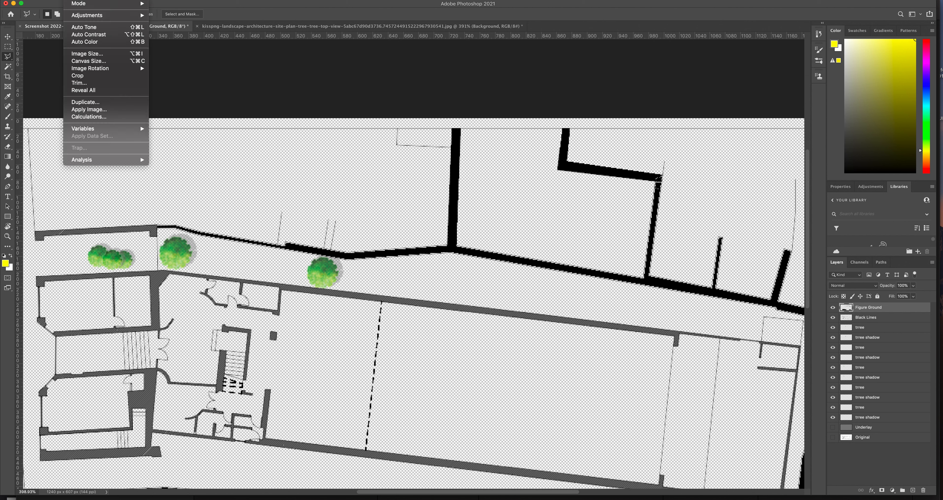
{"action": "key", "text": "Return"}
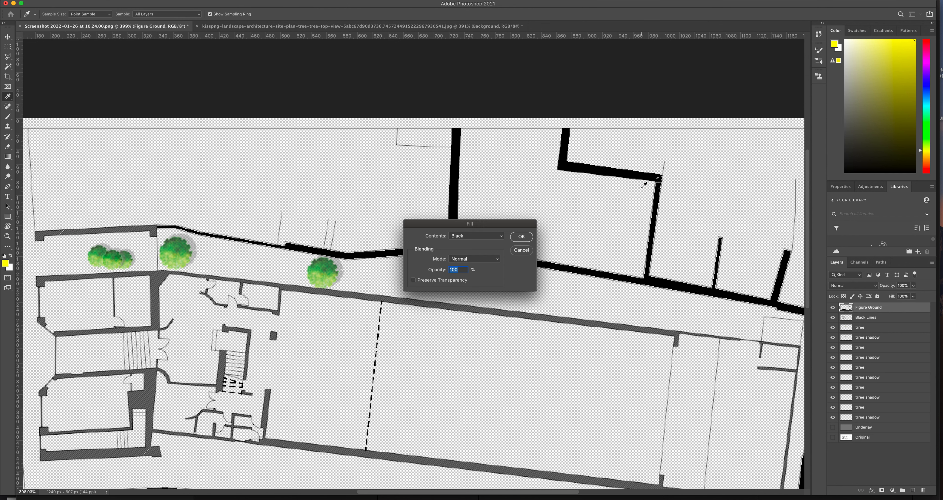
{"action": "left_click", "coordinate": [522, 239]}
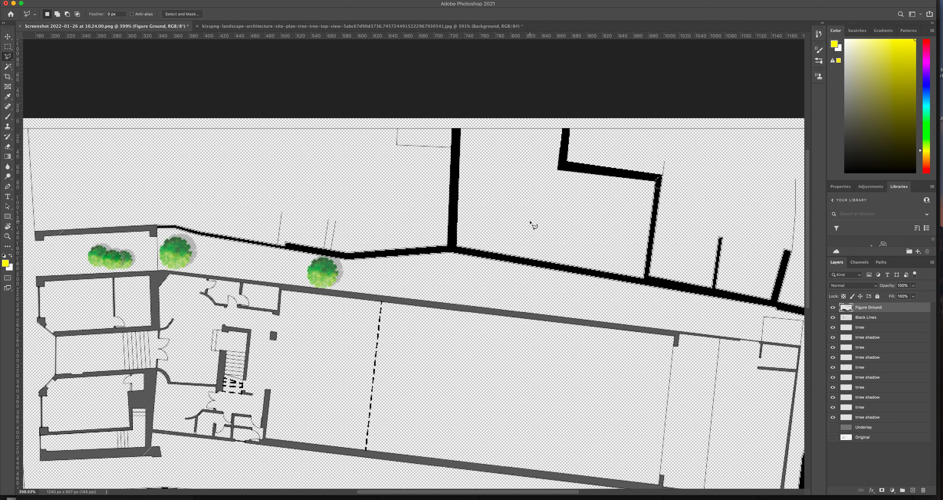
{"action": "key", "text": "ctrl+d"}
Outline the large plot above the tree-lined strip with the Polygonal Lasso, between the street line and the plan's upper border.
{"action": "scroll", "coordinate": [551, 219], "scroll_direction": "right", "scroll_amount": 1}
{"action": "scroll", "coordinate": [543, 175], "scroll_direction": "down", "scroll_amount": 5}
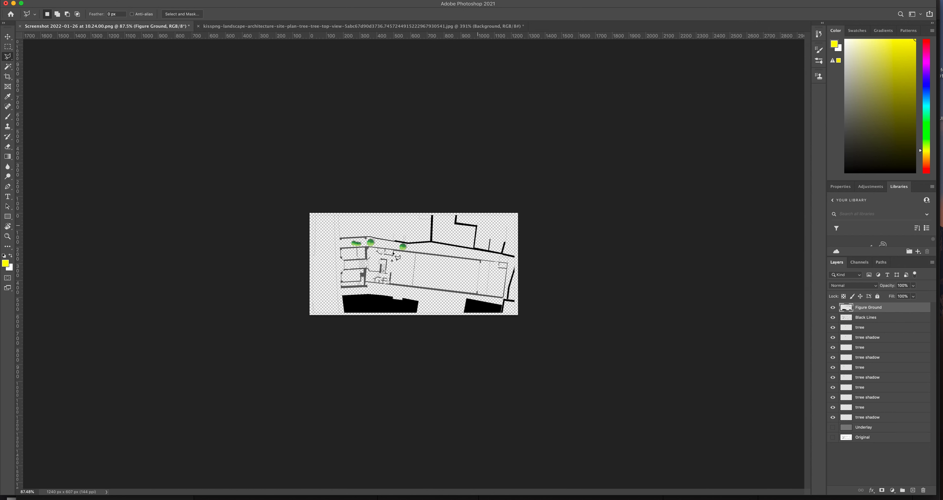
{"action": "scroll", "coordinate": [360, 247], "scroll_direction": "up", "scroll_amount": 5}
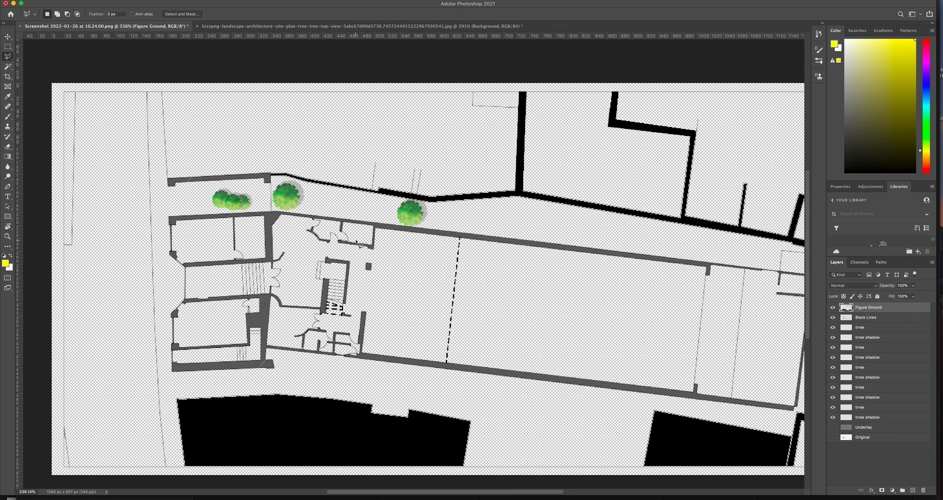
{"action": "scroll", "coordinate": [358, 243], "scroll_direction": "down", "scroll_amount": 2}
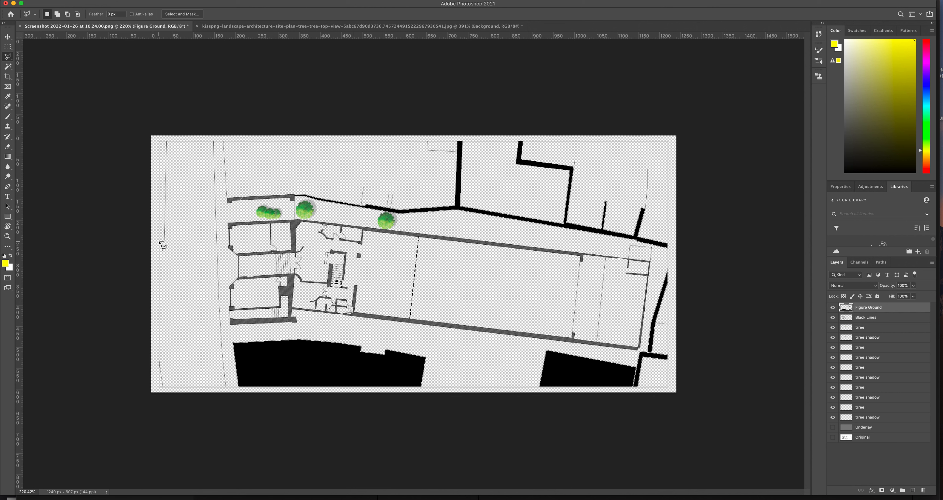
{"action": "left_click", "coordinate": [159, 143]}
{"action": "left_click", "coordinate": [160, 242]}
{"action": "left_click", "coordinate": [223, 142]}
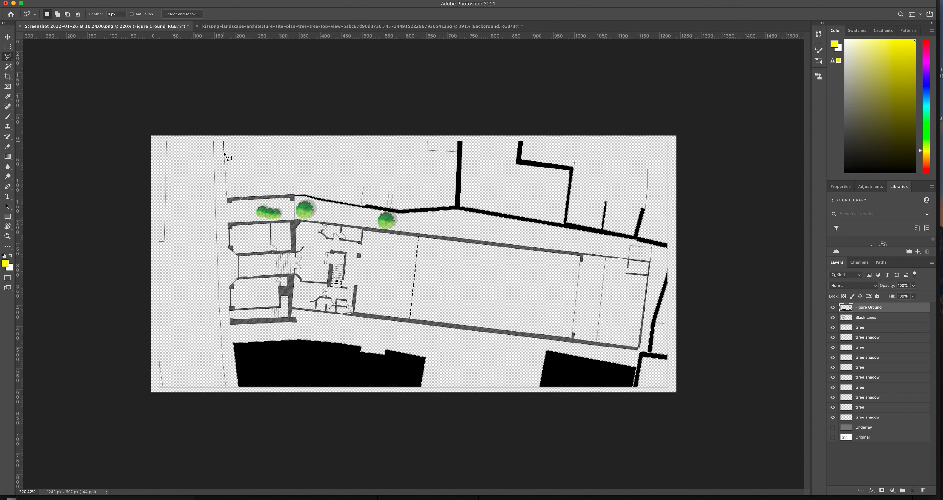
{"action": "left_click", "coordinate": [229, 193]}
{"action": "key", "text": "BackSpace"}
{"action": "left_click", "coordinate": [228, 194]}
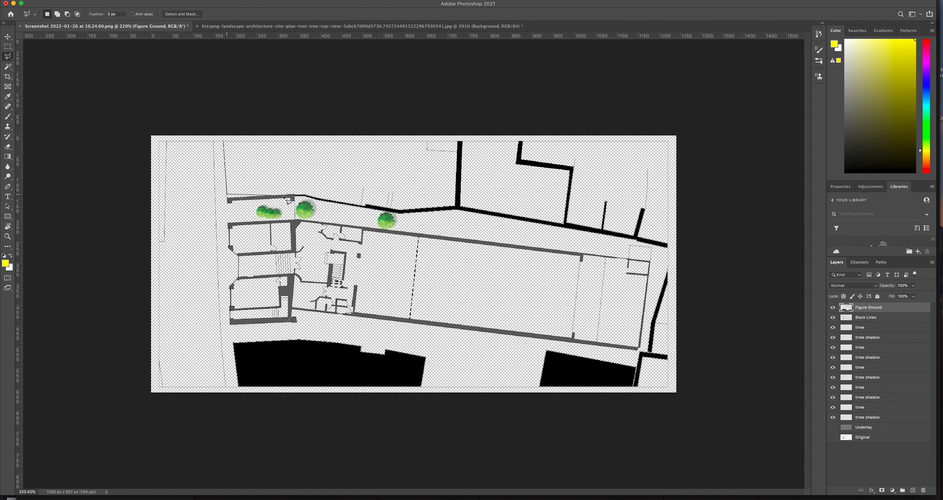
{"action": "left_click", "coordinate": [304, 190]}
{"action": "left_click", "coordinate": [389, 203]}
{"action": "left_click", "coordinate": [401, 141]}
{"action": "left_click", "coordinate": [229, 145]}
Fill the outlined large plot with Black at 100% opacity in Normal mode on Figure Ground.
{"action": "left_click", "coordinate": [55, 1]}
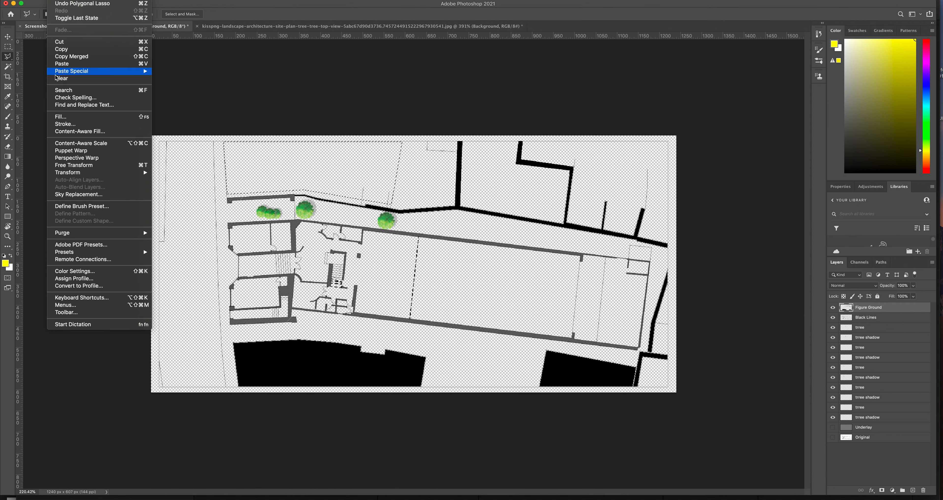
{"action": "left_click", "coordinate": [71, 118]}
{"action": "left_click", "coordinate": [521, 236]}
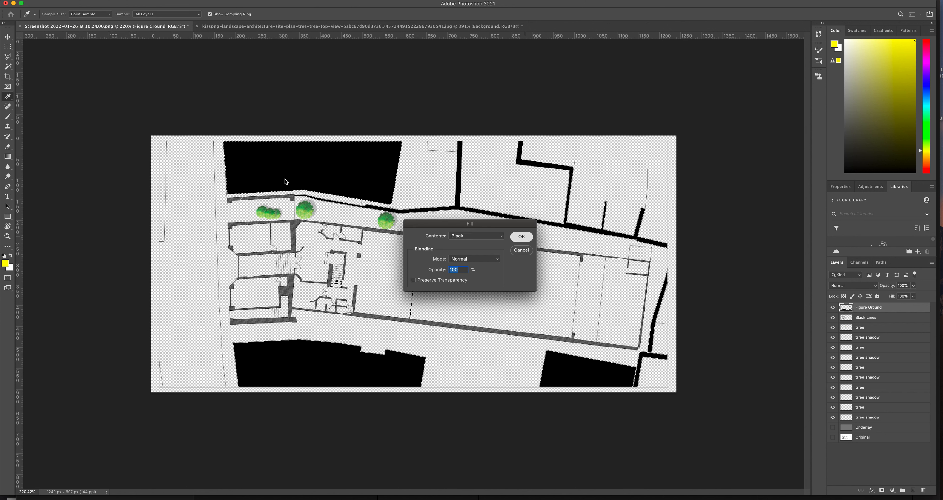
Outline the narrow strip across the street at the plan's upper-left edge with the Polygonal Lasso and fill it with Black on Figure Ground.
{"action": "left_click", "coordinate": [159, 241]}
{"action": "left_click", "coordinate": [165, 242]}
{"action": "left_click", "coordinate": [168, 141]}
{"action": "left_click", "coordinate": [159, 141]}
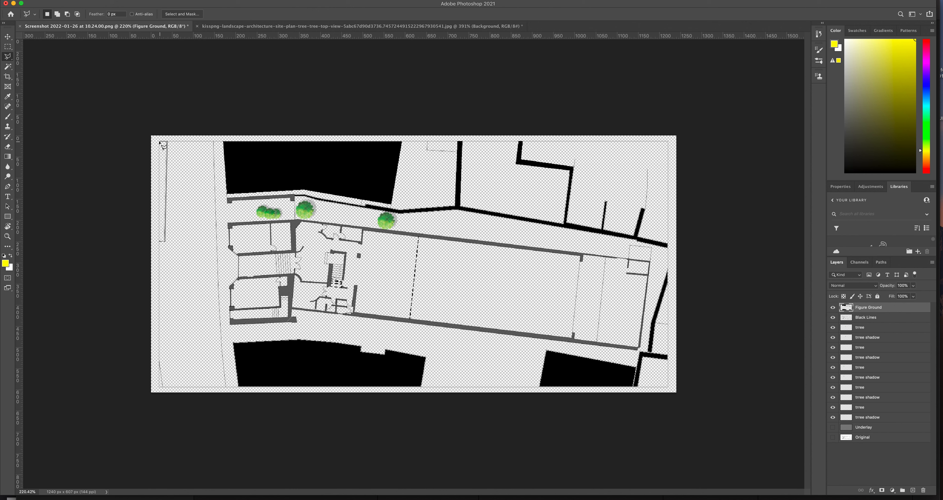
{"action": "left_click", "coordinate": [160, 241]}
{"action": "left_click", "coordinate": [56, 0]}
{"action": "left_click", "coordinate": [61, 116]}
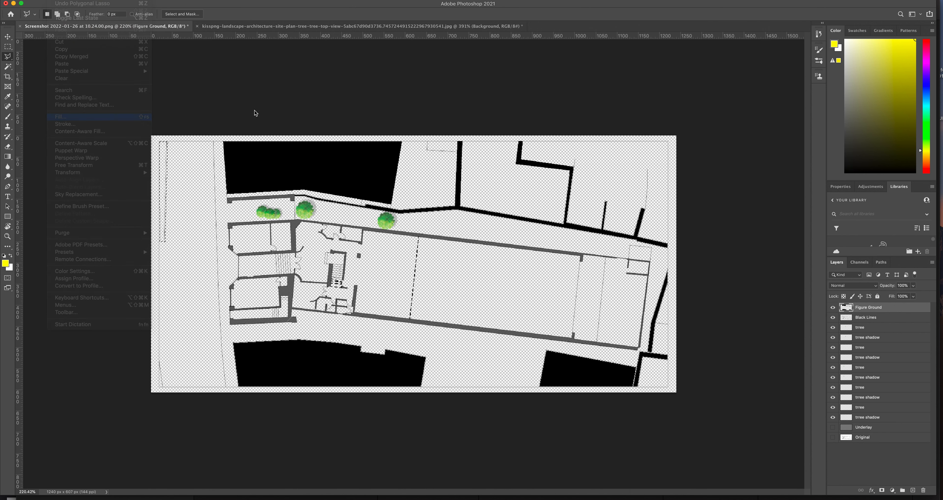
{"action": "left_click", "coordinate": [522, 236]}
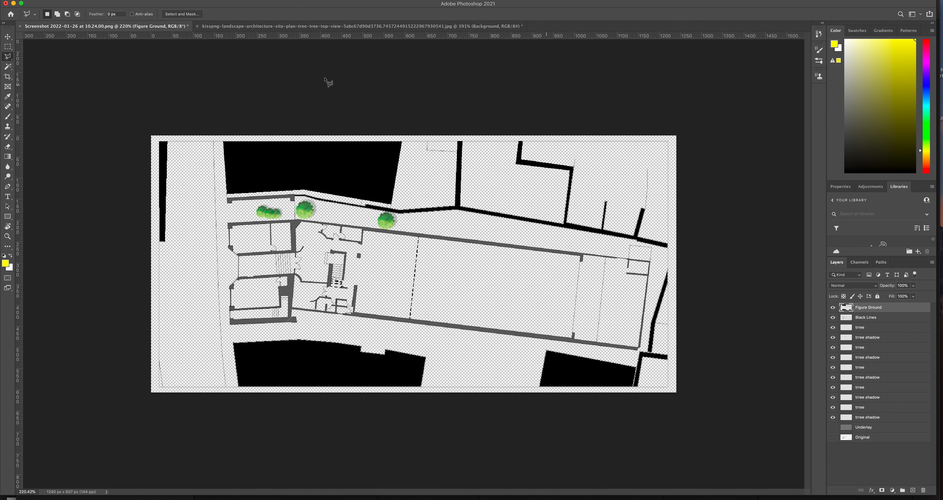
Switch to Pinterest in the browser, return to the previous pin, and open the brown-and-cream print of houses and trees.
{"action": "left_click", "coordinate": [132, 499]}
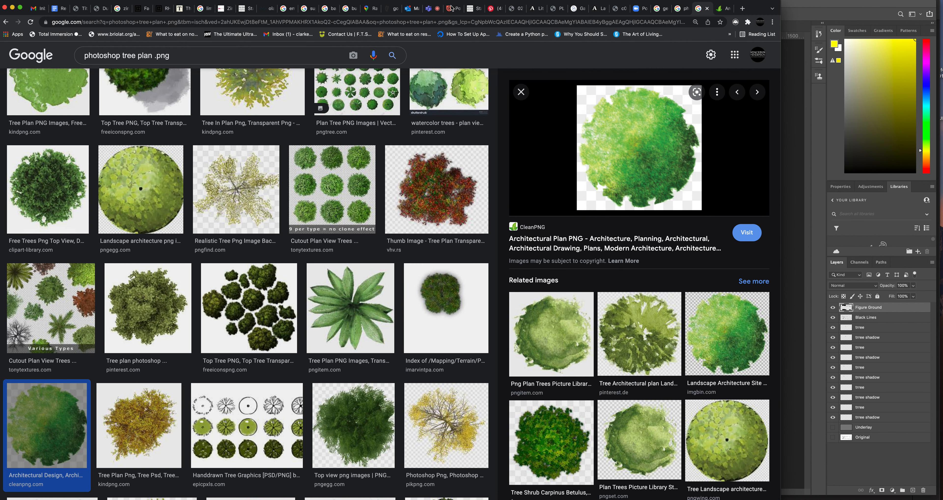
{"action": "left_click", "coordinate": [493, 8]}
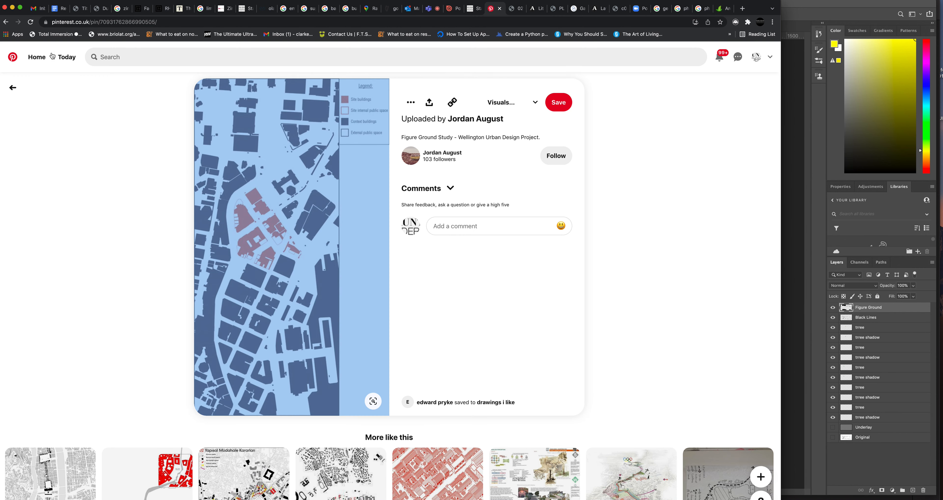
{"action": "left_click", "coordinate": [13, 88]}
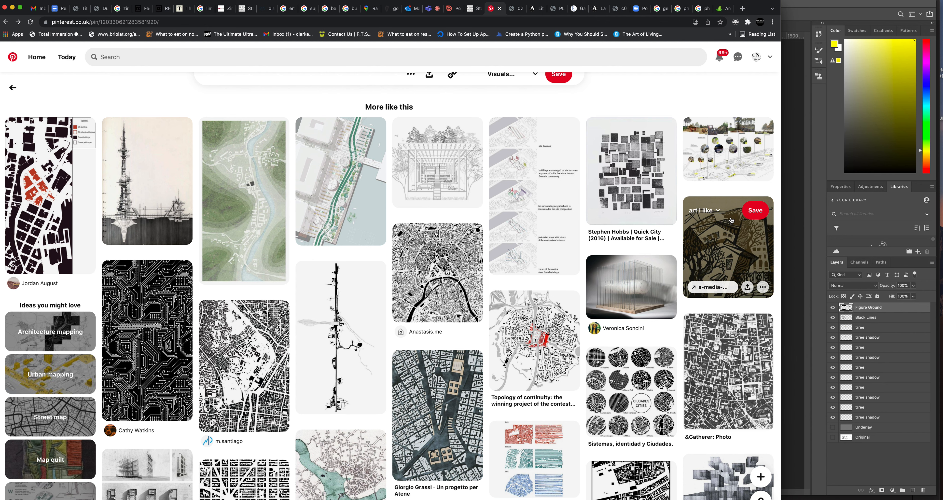
{"action": "left_click", "coordinate": [731, 244]}
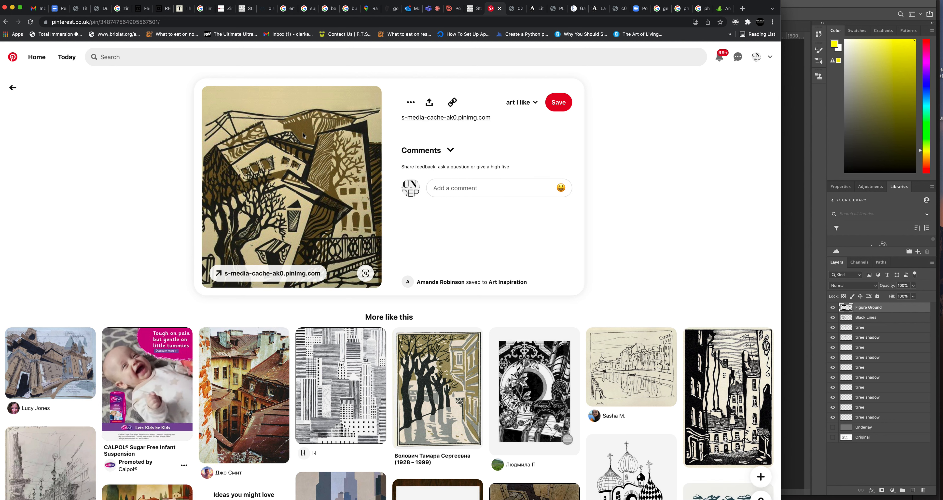
Save the brown-and-cream print image to the Sample trees folder under its suggested file name.
{"action": "right_click", "coordinate": [303, 132]}
{"action": "left_click", "coordinate": [324, 145]}
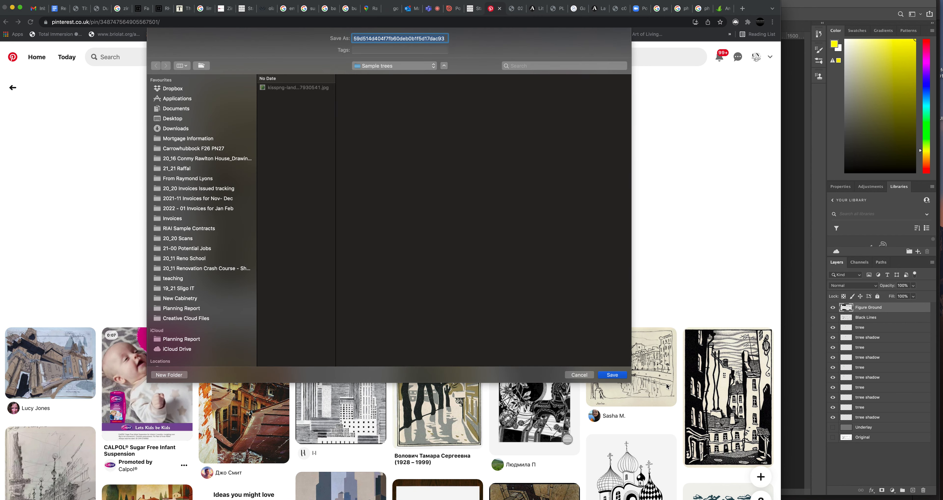
{"action": "left_click", "coordinate": [618, 376]}
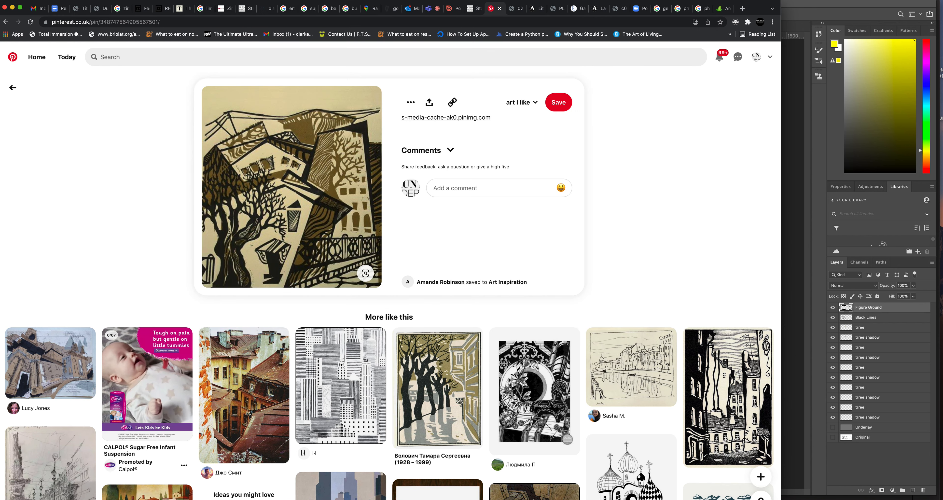
Switch to Finder and open the newly saved print jpeg from the Sample trees folder with Adobe Photoshop 2021.
{"action": "left_click", "coordinate": [19, 497]}
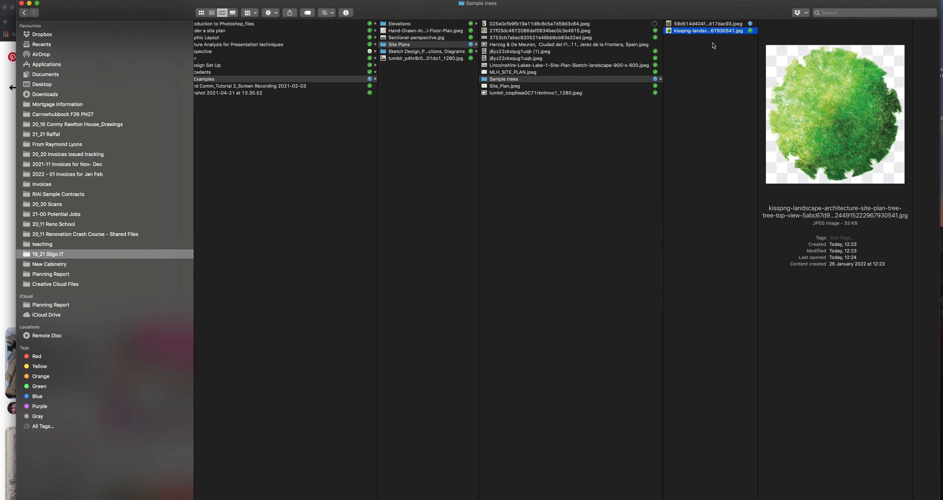
{"action": "left_click", "coordinate": [708, 24]}
{"action": "right_click", "coordinate": [707, 25]}
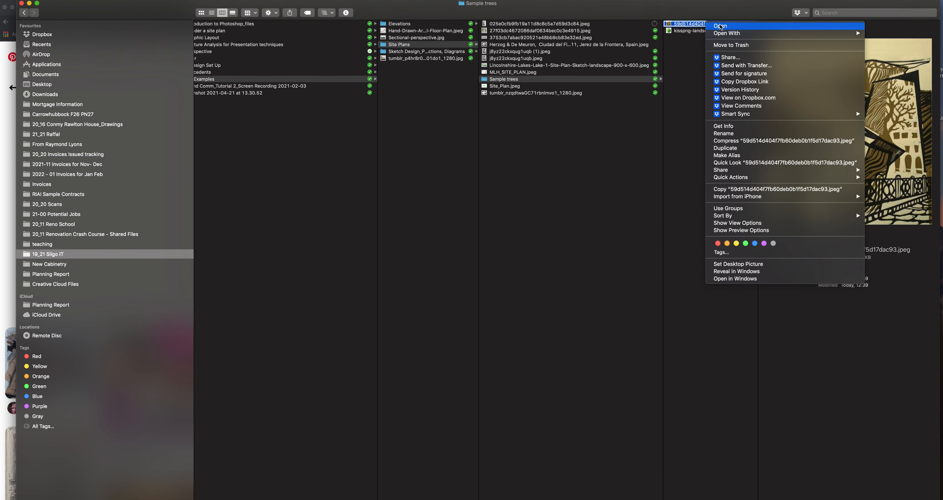
{"action": "mouse_move", "coordinate": [736, 33]}
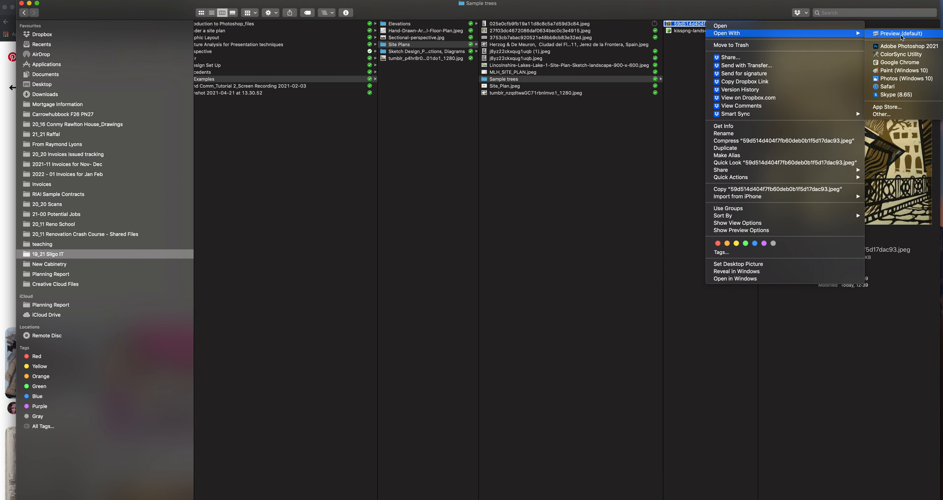
{"action": "left_click", "coordinate": [900, 47]}
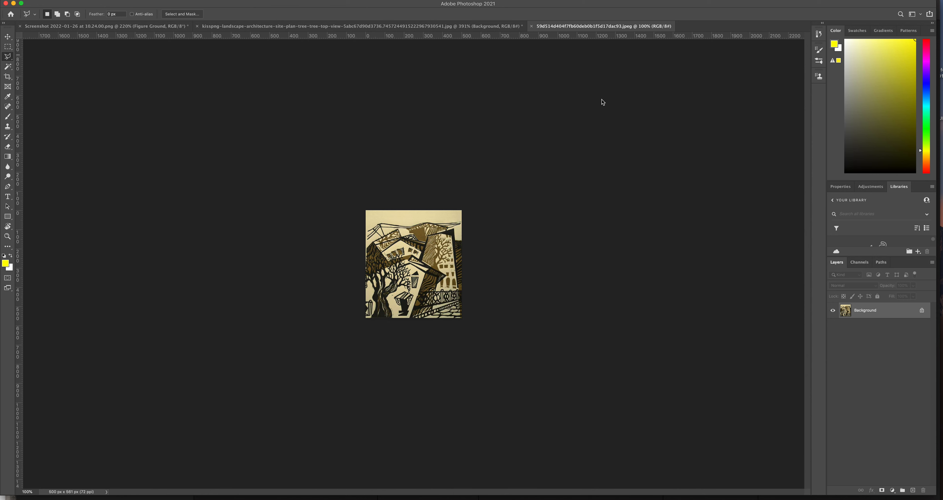
Select and copy the entire print image, and return to the site plan document.
{"action": "left_click", "coordinate": [7, 37]}
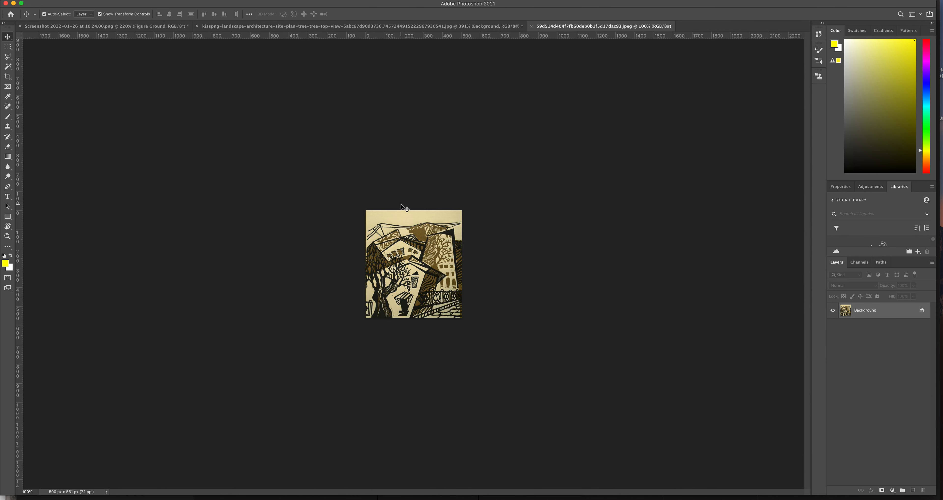
{"action": "key", "text": "super+a"}
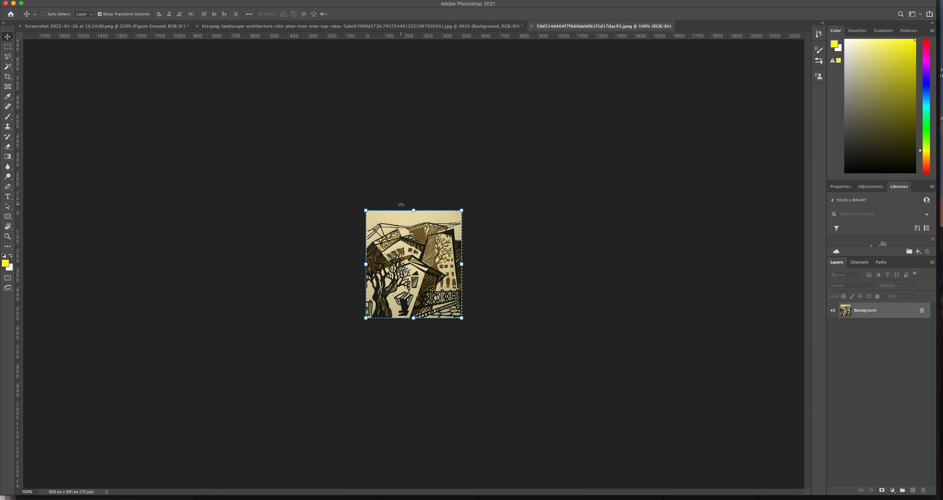
{"action": "left_click", "coordinate": [103, 27]}
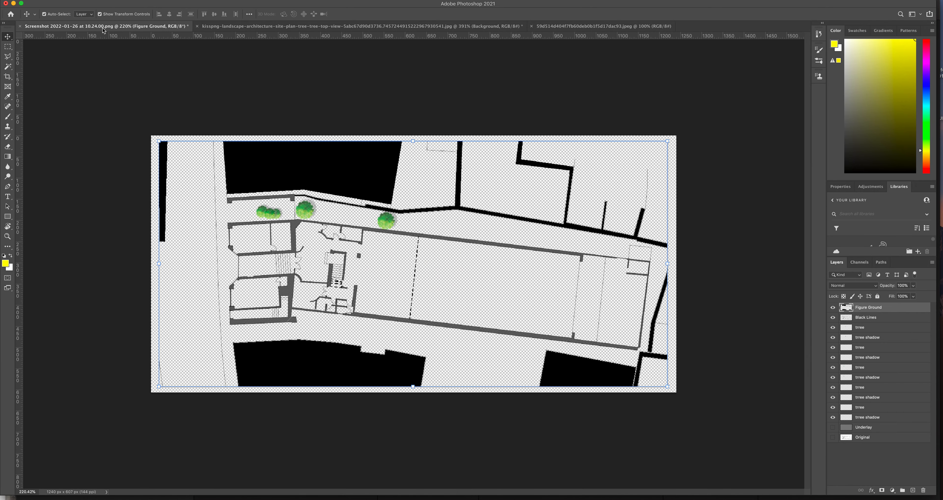
Add a new layer above Figure Ground and name it "sample colour".
{"action": "left_click", "coordinate": [912, 490]}
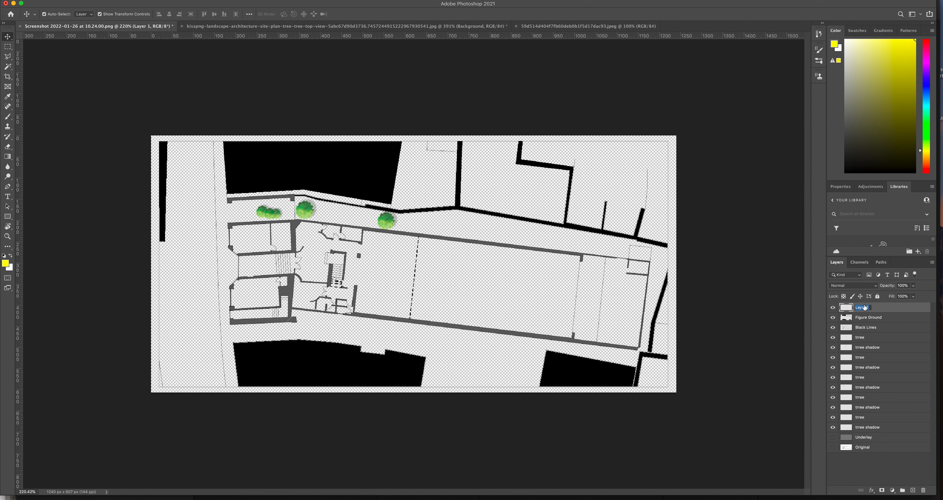
{"action": "type", "text": "tesur"}
{"action": "key", "text": "Return"}
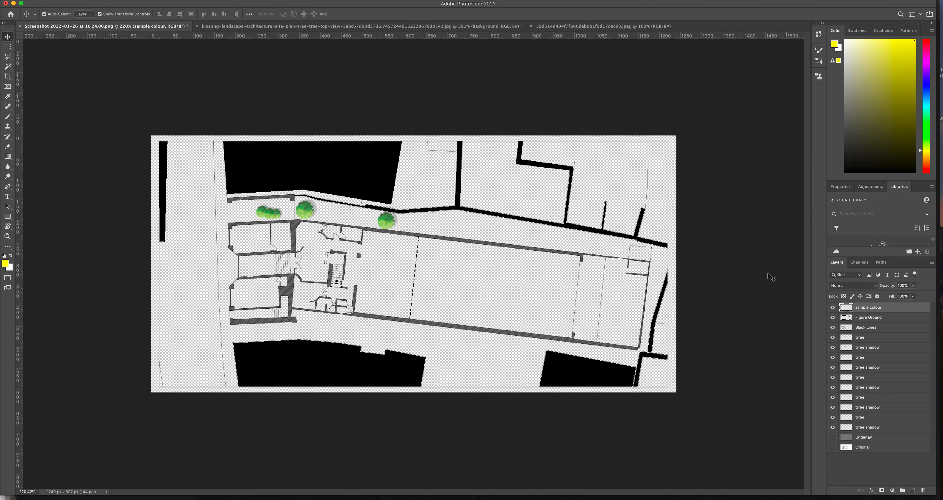
Paste the print onto the sample colour layer and place it over the right half of the site plan.
{"action": "key", "text": "super+z"}
{"action": "left_click_drag", "start_coordinate": [416, 160], "coordinate": [546, 158]}
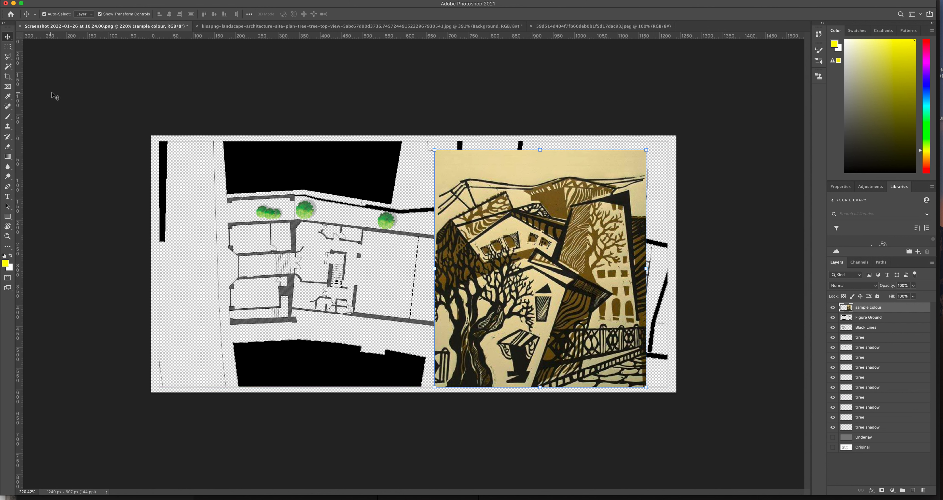
{"action": "left_click_drag", "start_coordinate": [462, 167], "coordinate": [456, 60]}
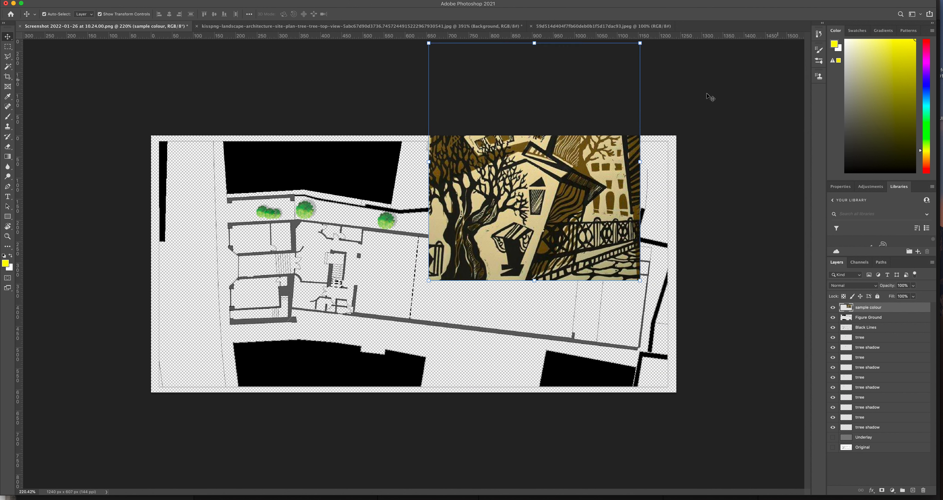
{"action": "left_click_drag", "start_coordinate": [590, 163], "coordinate": [596, 261]}
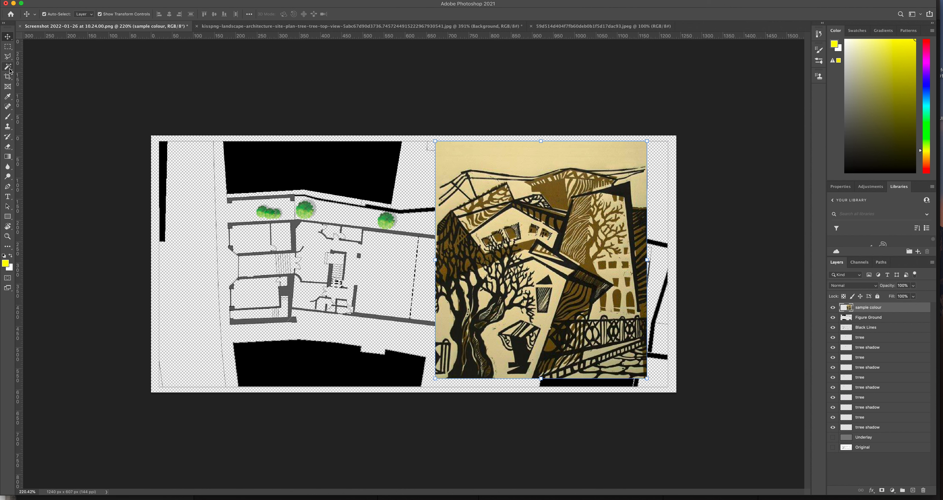
Sample a brown from the print as the foreground colour with the Eyedropper, and hide the sample colour layer.
{"action": "left_click", "coordinate": [7, 98]}
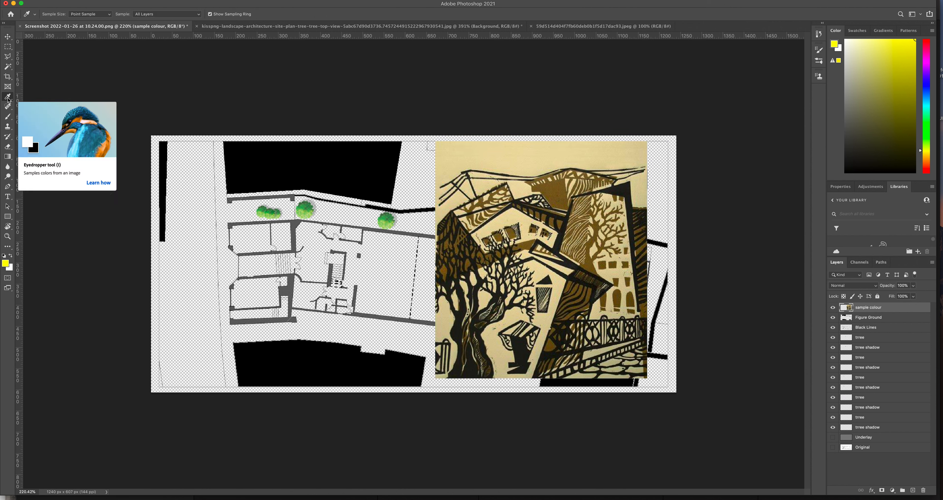
{"action": "left_click", "coordinate": [553, 190]}
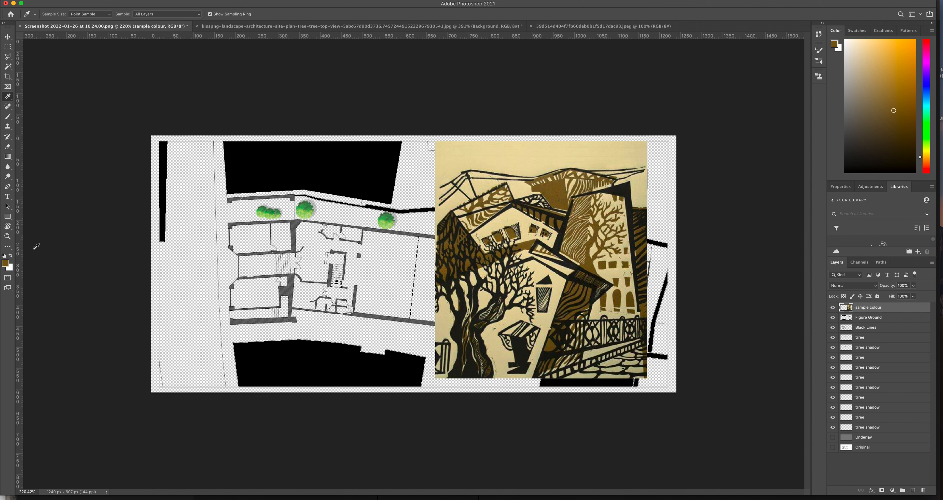
{"action": "left_click", "coordinate": [833, 308]}
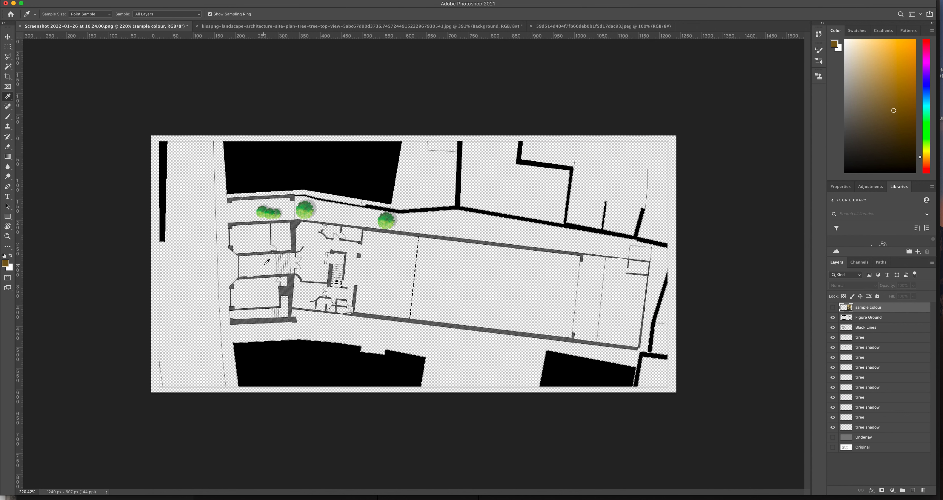
Outline the strip between the building's lower wall and the black plots below it with the Polygonal Lasso.
{"action": "left_click", "coordinate": [8, 56]}
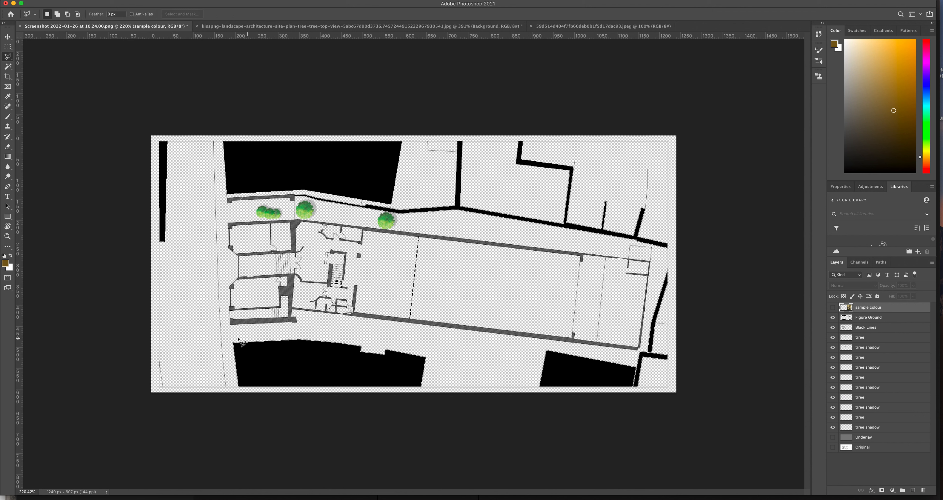
{"action": "left_click", "coordinate": [232, 325]}
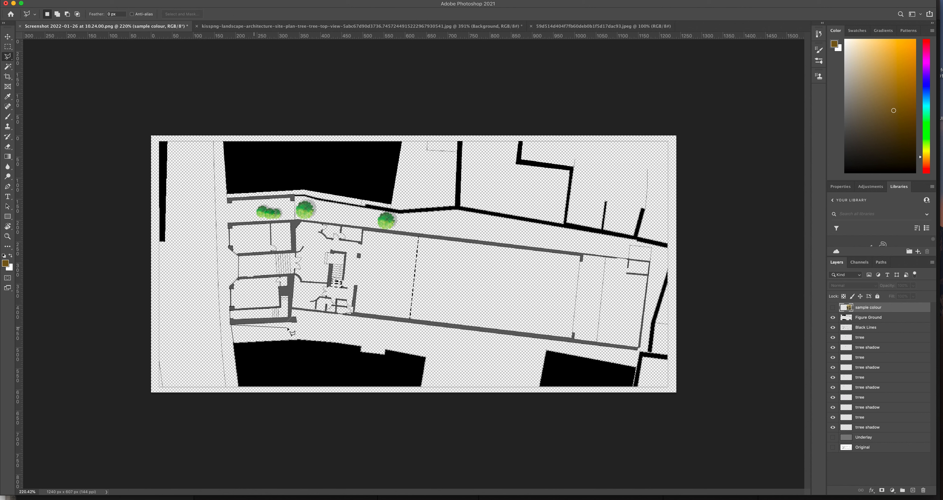
{"action": "left_click", "coordinate": [297, 319]}
{"action": "left_click", "coordinate": [293, 309]}
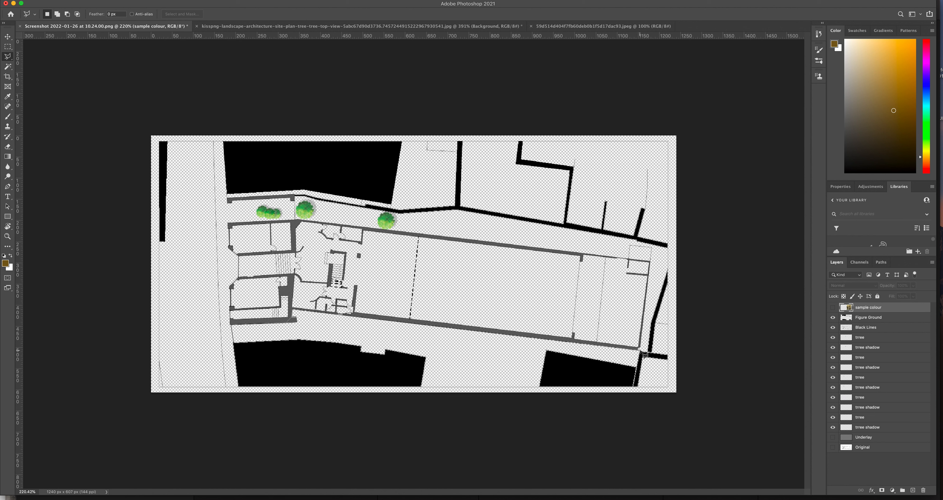
{"action": "left_click", "coordinate": [637, 366]}
{"action": "left_click", "coordinate": [546, 351]}
{"action": "left_click", "coordinate": [425, 357]}
{"action": "left_click", "coordinate": [386, 349]}
{"action": "left_click", "coordinate": [385, 355]}
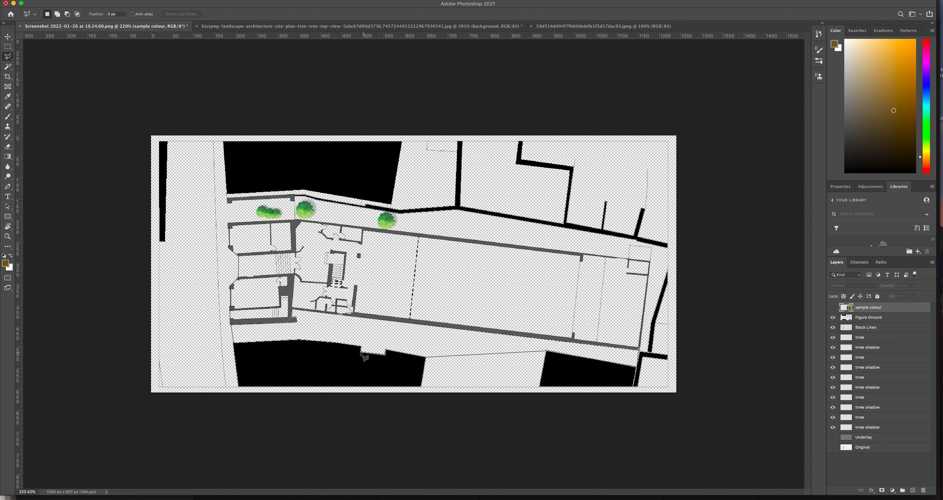
{"action": "left_click", "coordinate": [360, 352]}
{"action": "left_click", "coordinate": [360, 347]}
{"action": "left_click", "coordinate": [299, 340]}
{"action": "left_click", "coordinate": [235, 344]}
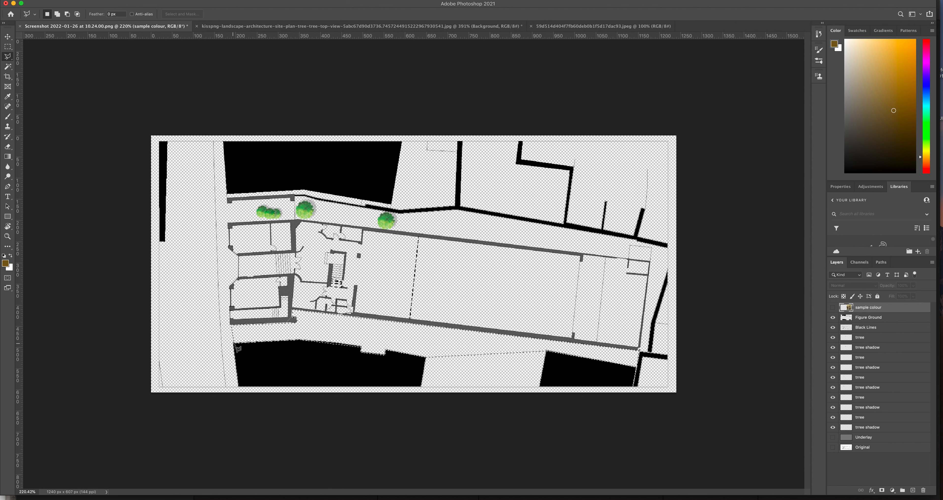
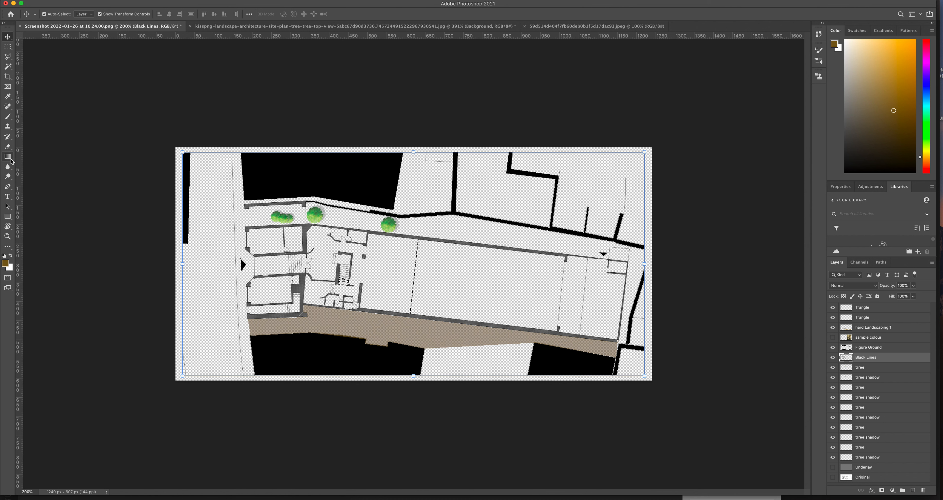
{"action": "left_click", "coordinate": [8, 156]}
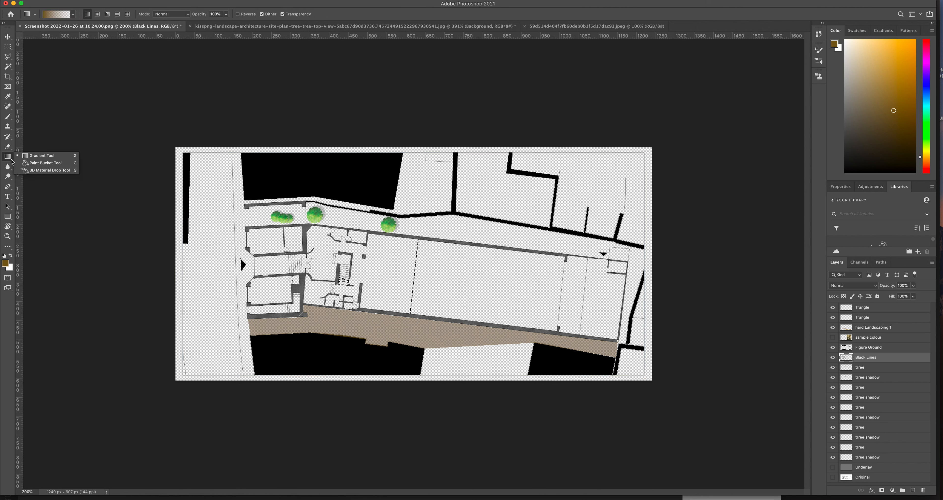
{"action": "left_click", "coordinate": [11, 161]}
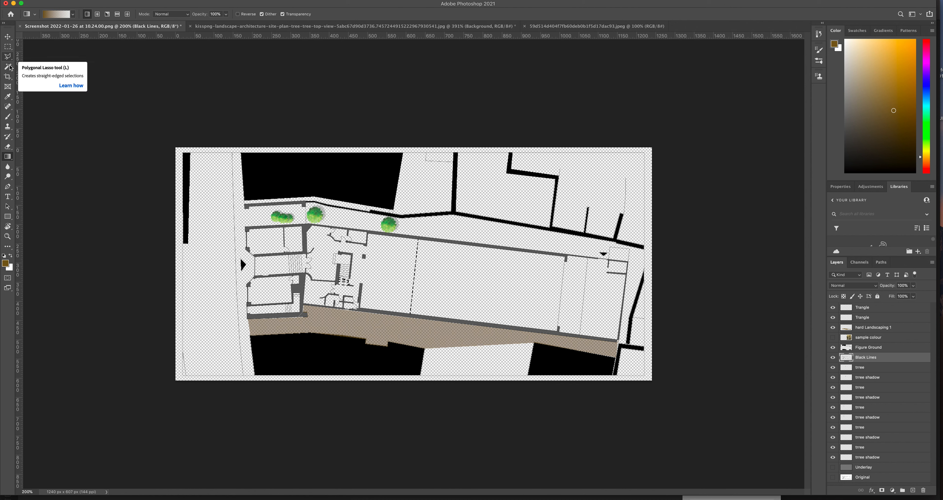
Try a Brush stroke across the entrance opening beside the black triangle, and undo it.
{"action": "left_click", "coordinate": [9, 120]}
{"action": "right_click", "coordinate": [10, 121]}
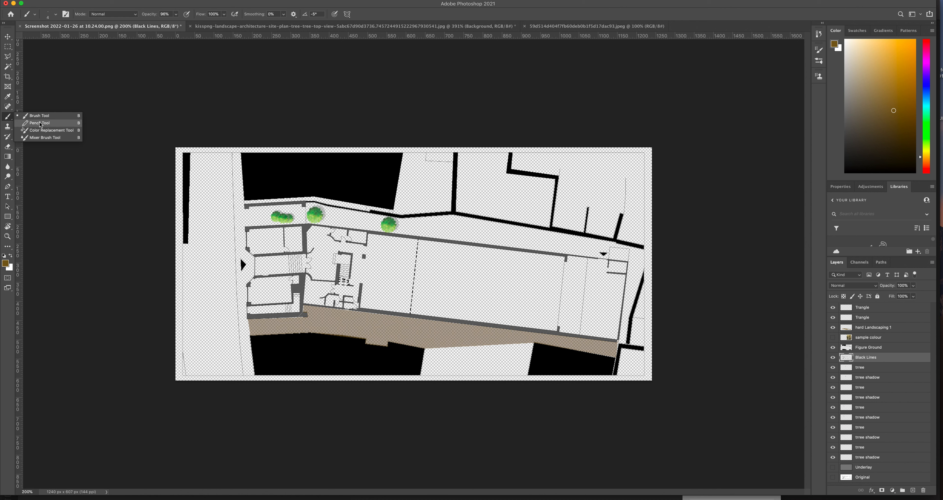
{"action": "left_click", "coordinate": [134, 15]}
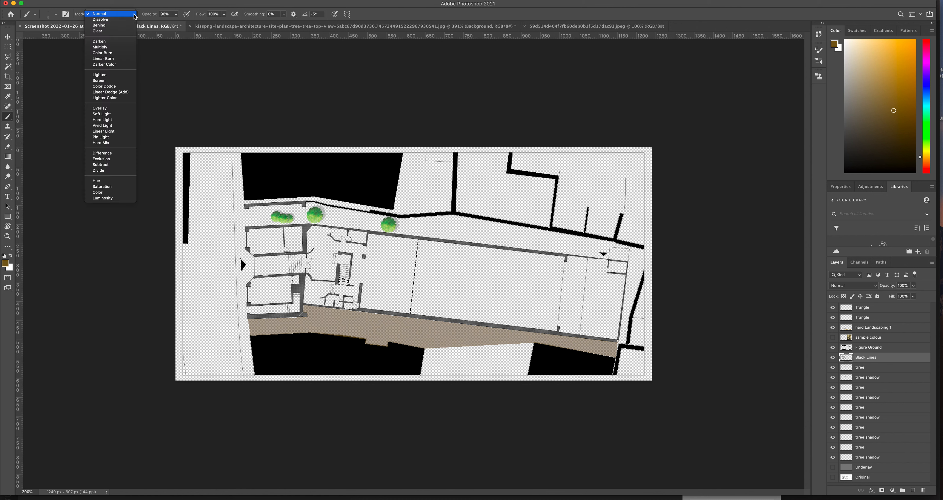
{"action": "left_click", "coordinate": [183, 117]}
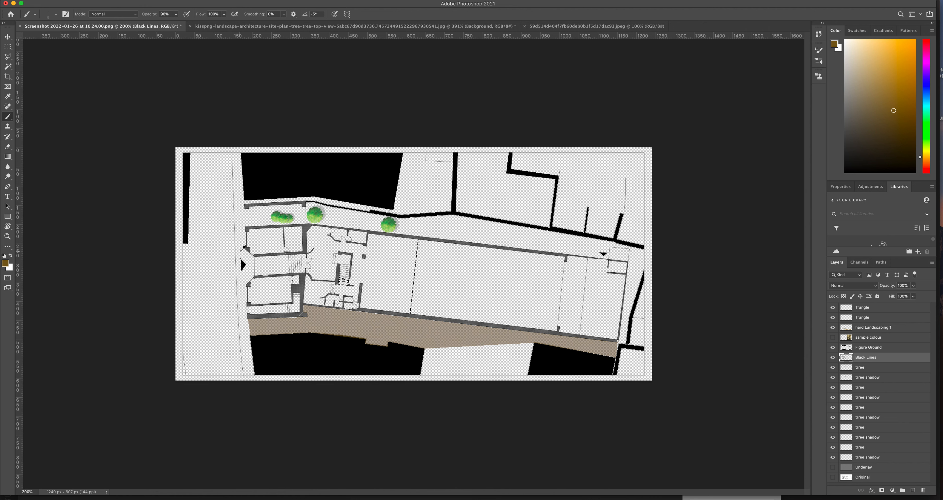
{"action": "scroll", "coordinate": [240, 250], "scroll_direction": "up", "scroll_amount": 10}
{"action": "scroll", "coordinate": [243, 248], "scroll_direction": "down", "scroll_amount": 8}
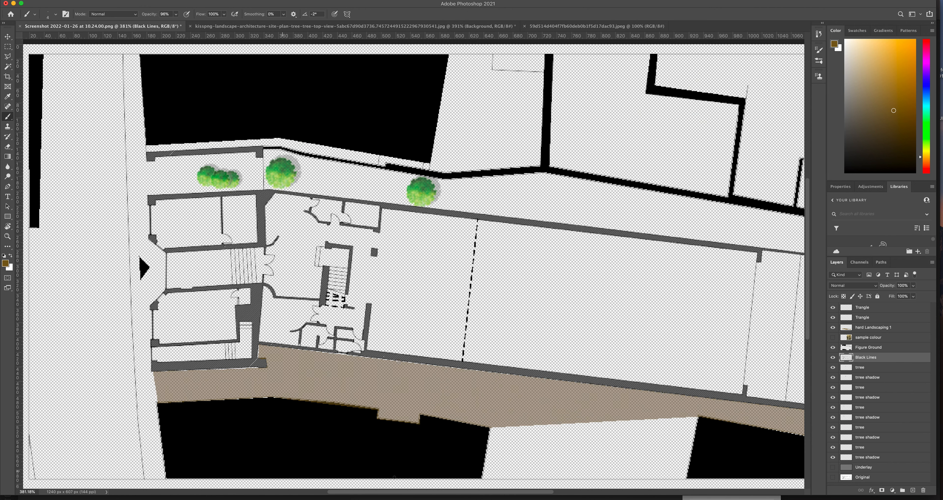
{"action": "left_click_drag", "start_coordinate": [381, 494], "coordinate": [331, 491]}
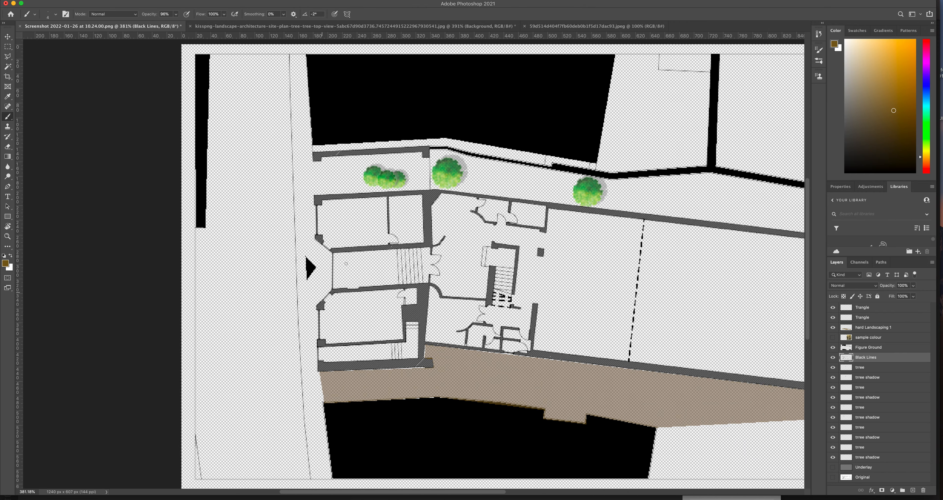
{"action": "scroll", "coordinate": [327, 251], "scroll_direction": "up", "scroll_amount": 10}
{"action": "scroll", "coordinate": [329, 246], "scroll_direction": "down", "scroll_amount": 7}
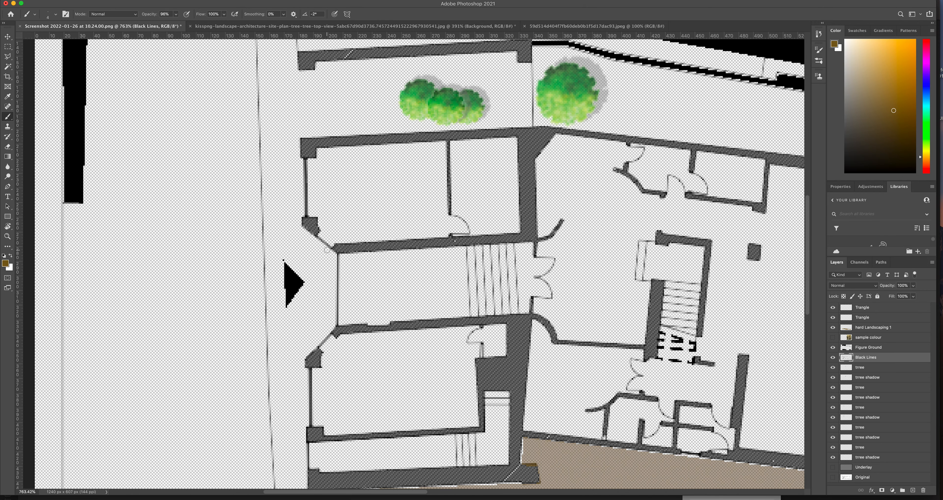
{"action": "mouse_move", "coordinate": [303, 225]}
{"action": "left_mouse_down"}
{"action": "mouse_move", "coordinate": [306, 273]}
{"action": "mouse_move", "coordinate": [314, 274]}
{"action": "left_mouse_up"}
{"action": "key", "text": "super+z"}
Reset the foreground colour to black, choose the Hard Round brush, and undo a test stroke beside the entrance.
{"action": "left_click", "coordinate": [3, 256]}
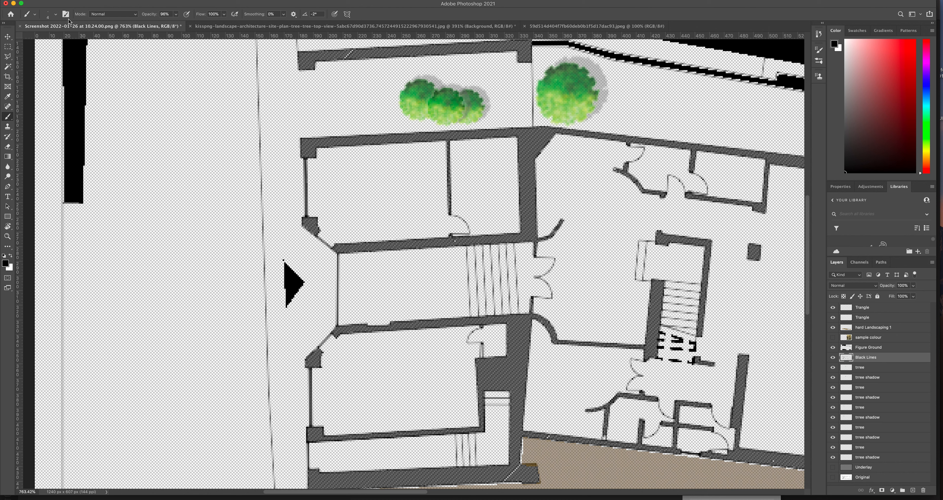
{"action": "left_click", "coordinate": [55, 16]}
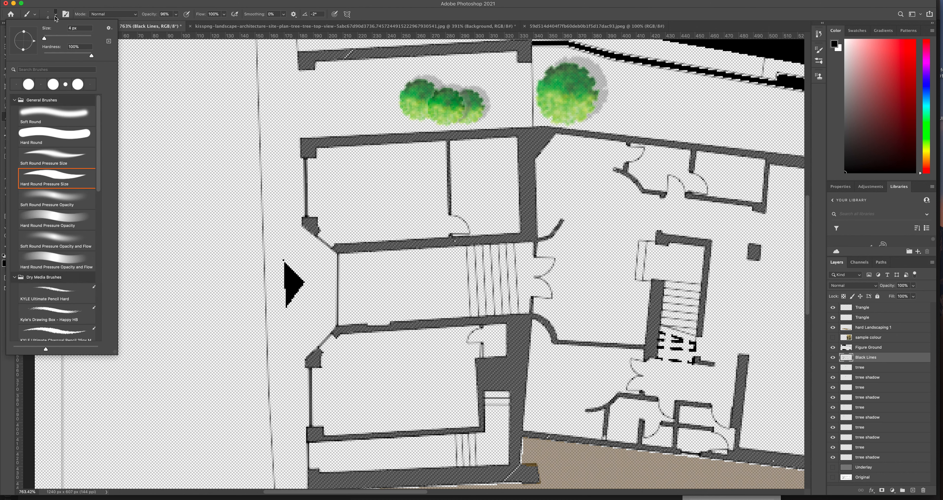
{"action": "mouse_move", "coordinate": [98, 130]}
{"action": "left_mouse_down"}
{"action": "mouse_move", "coordinate": [103, 301]}
{"action": "mouse_move", "coordinate": [98, 106]}
{"action": "left_mouse_up"}
{"action": "left_click", "coordinate": [49, 133]}
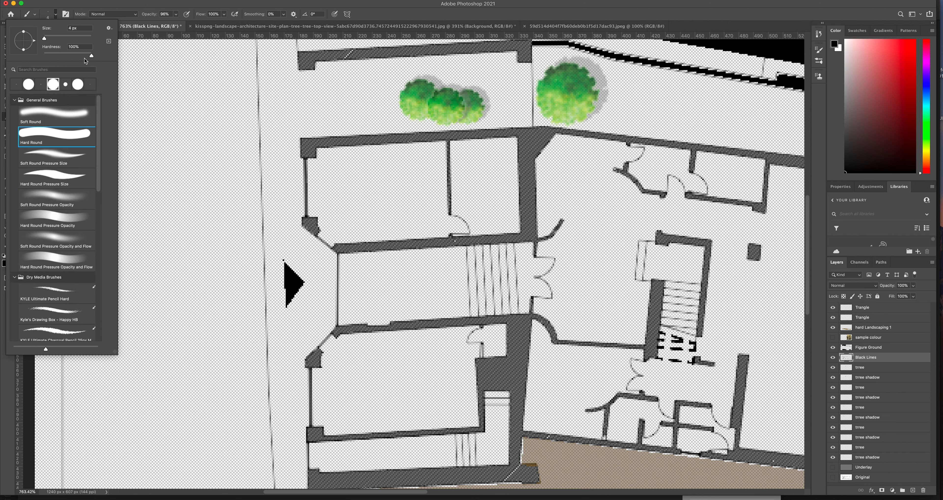
{"action": "left_click_drag", "start_coordinate": [283, 181], "coordinate": [290, 225]}
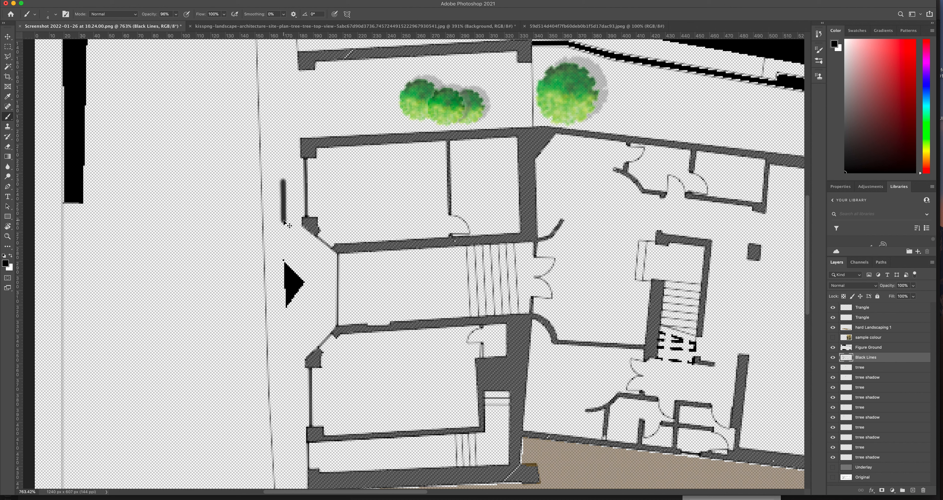
{"action": "key", "text": "super+z"}
Set the brush size to 1 px and undo a test stroke left of the building.
{"action": "left_click", "coordinate": [55, 14]}
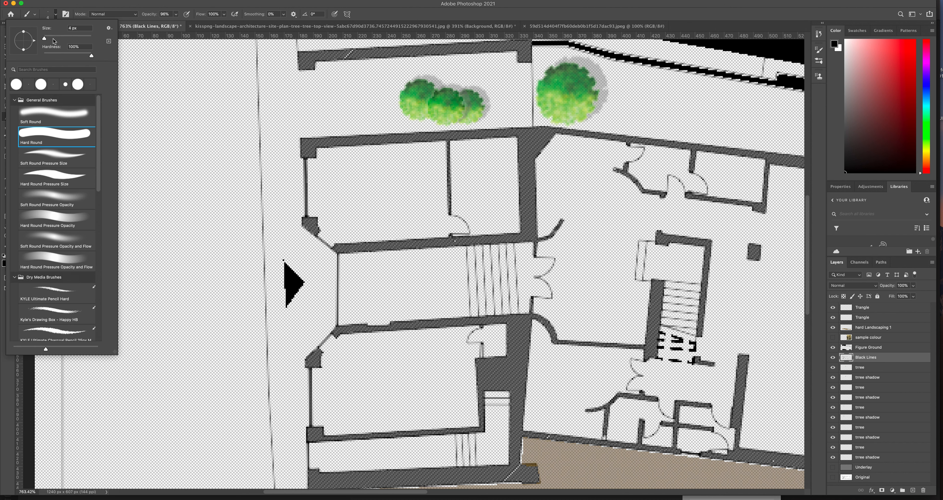
{"action": "left_click_drag", "start_coordinate": [45, 41], "coordinate": [44, 40]}
{"action": "double_click", "coordinate": [68, 28]}
{"action": "type", "text": "1"}
{"action": "key", "text": "Return"}
{"action": "left_click_drag", "start_coordinate": [209, 159], "coordinate": [224, 240]}
{"action": "key", "text": "super+z"}
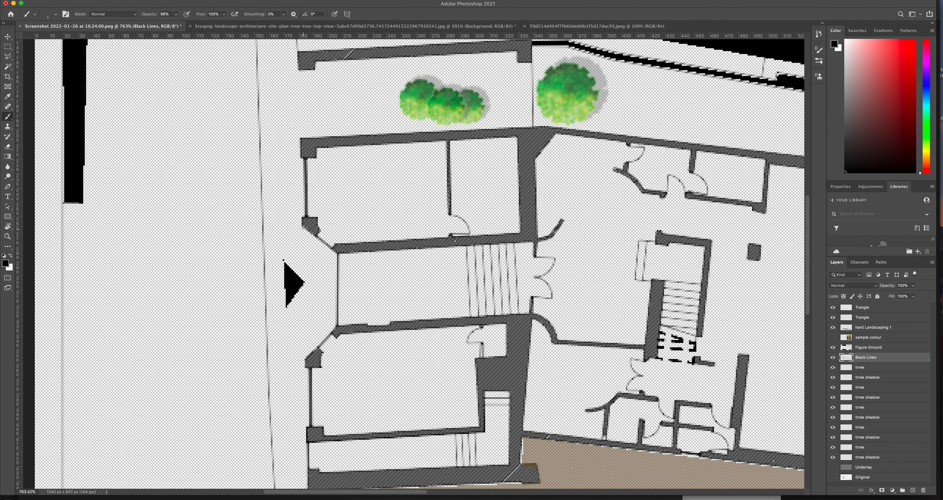
Draw a thin black line across the entrance opening between its two outer wall corners, undoing misplaced strokes.
{"action": "left_click_drag", "start_coordinate": [302, 227], "coordinate": [301, 234]}
{"action": "key", "text": "super+z"}
{"action": "mouse_move", "coordinate": [301, 225]}
{"action": "left_mouse_down"}
{"action": "mouse_move", "coordinate": [304, 385]}
{"action": "mouse_move", "coordinate": [302, 228]}
{"action": "left_mouse_up"}
{"action": "key", "text": "super+z"}
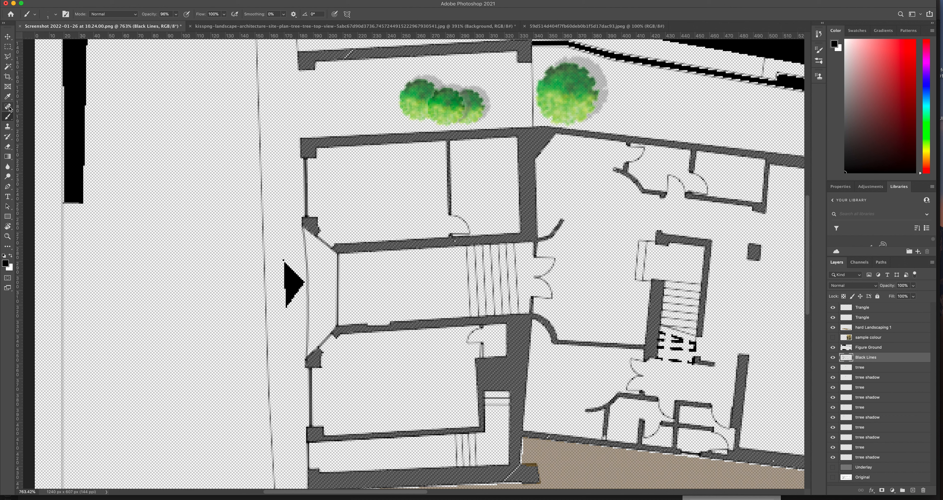
Reduce the Eraser's size and erase gaps in the thin entrance line to make it dashed.
{"action": "left_click", "coordinate": [8, 148]}
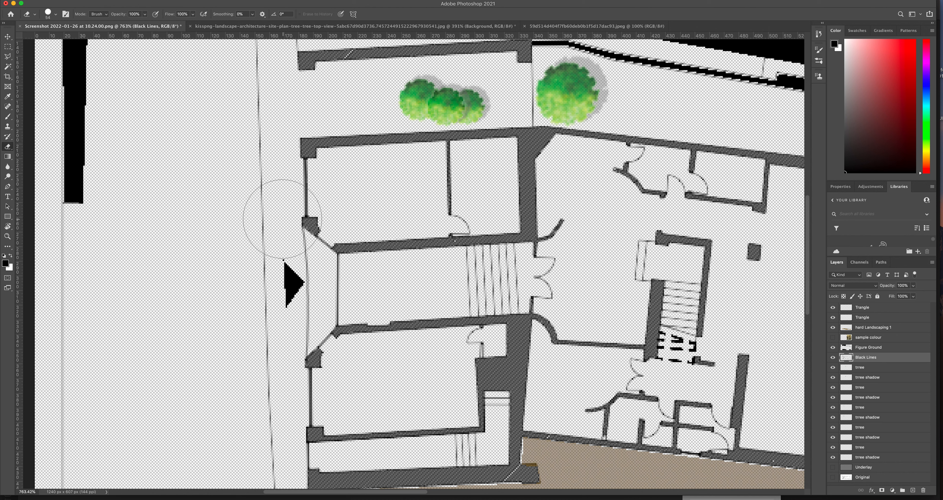
{"action": "left_click", "coordinate": [56, 15]}
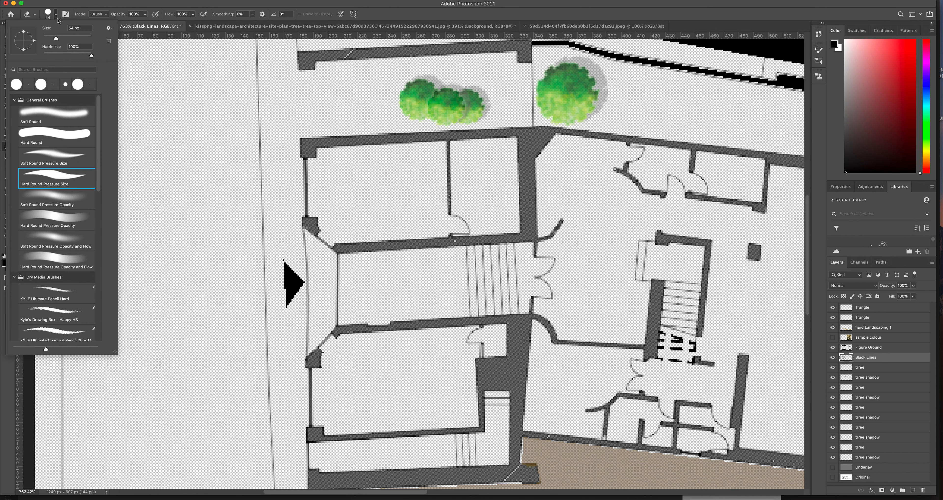
{"action": "left_click_drag", "start_coordinate": [54, 39], "coordinate": [44, 38]}
{"action": "left_click", "coordinate": [314, 244]}
{"action": "mouse_move", "coordinate": [314, 244]}
{"action": "left_mouse_down"}
{"action": "mouse_move", "coordinate": [303, 269]}
{"action": "mouse_move", "coordinate": [315, 272]}
{"action": "left_mouse_up"}
{"action": "left_click", "coordinate": [301, 294]}
{"action": "left_click", "coordinate": [301, 306]}
{"action": "left_click", "coordinate": [301, 323]}
{"action": "left_click", "coordinate": [300, 338]}
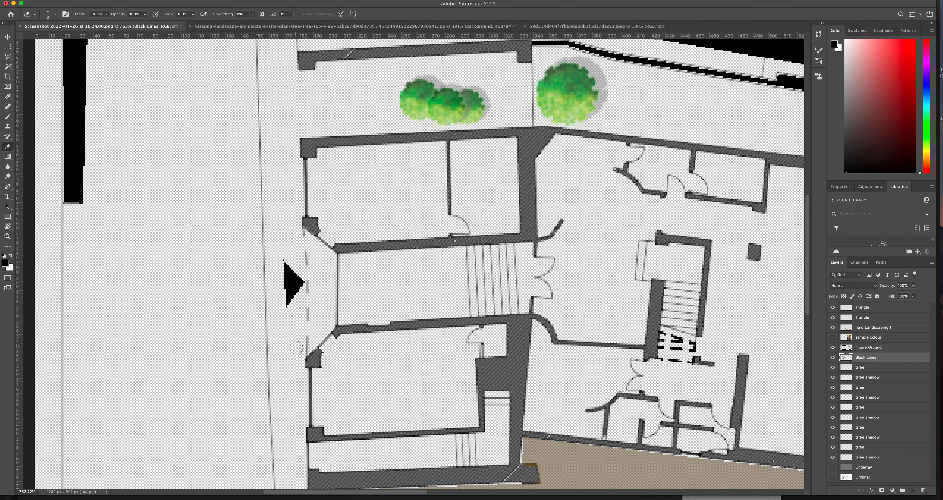
Discard the dashed line across the entrance opening and deselect all layers with the Move tool.
{"action": "scroll", "coordinate": [295, 333], "scroll_direction": "down", "scroll_amount": 3}
{"action": "scroll", "coordinate": [295, 334], "scroll_direction": "down", "scroll_amount": 6}
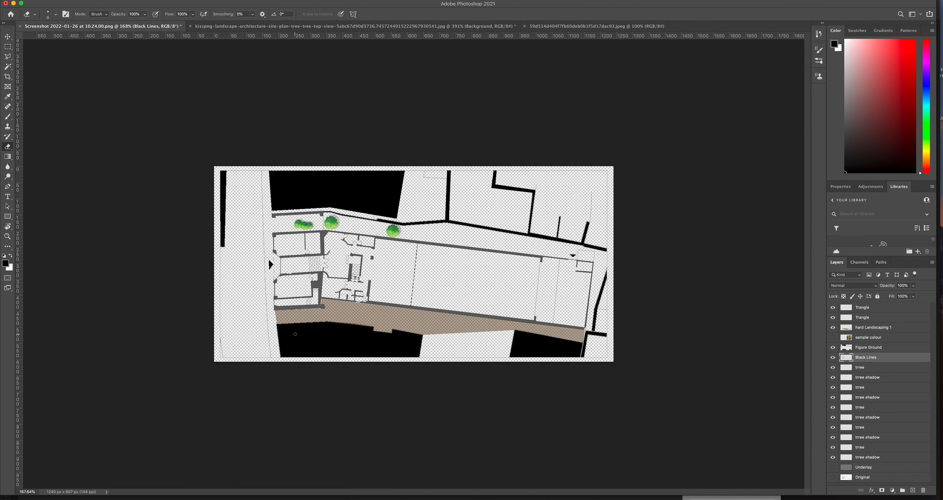
{"action": "scroll", "coordinate": [295, 334], "scroll_direction": "up", "scroll_amount": 6}
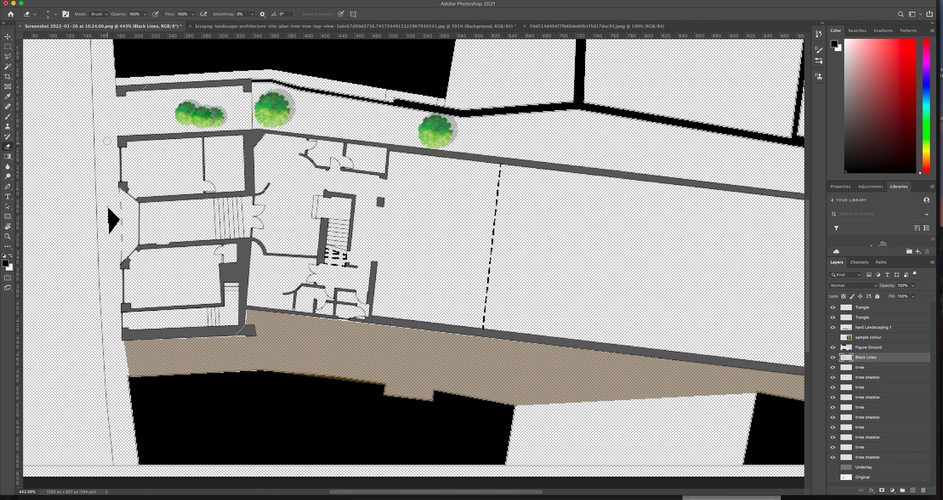
{"action": "left_click", "coordinate": [8, 37]}
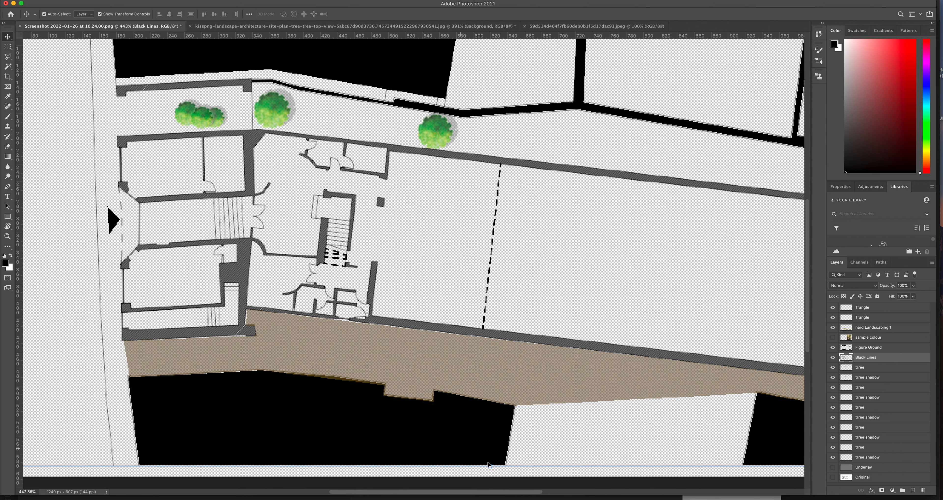
{"action": "left_click_drag", "start_coordinate": [456, 492], "coordinate": [408, 491]}
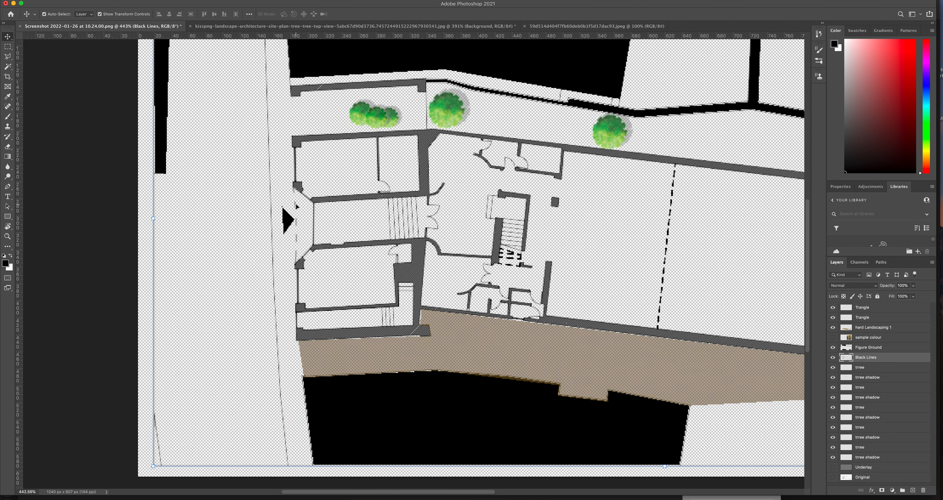
{"action": "left_click", "coordinate": [269, 168]}
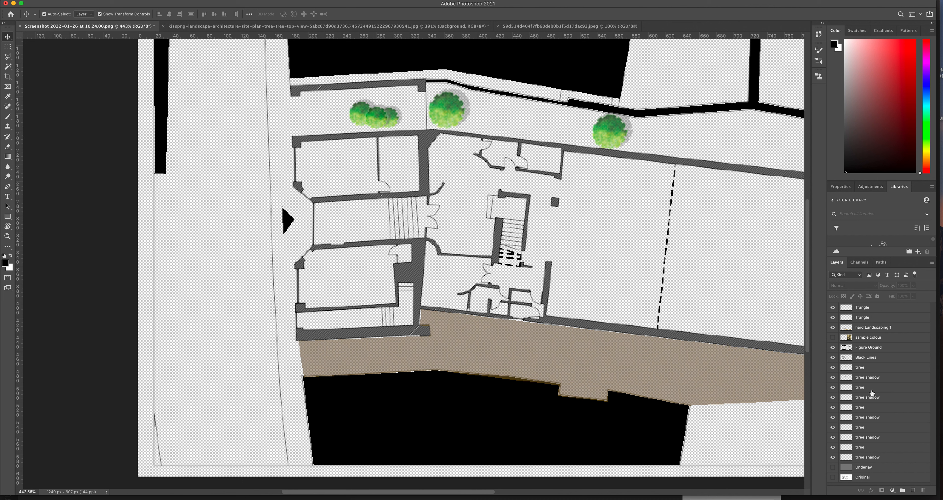
Enlarge the layer list by shrinking the colour and library areas above it.
{"action": "left_click", "coordinate": [881, 427]}
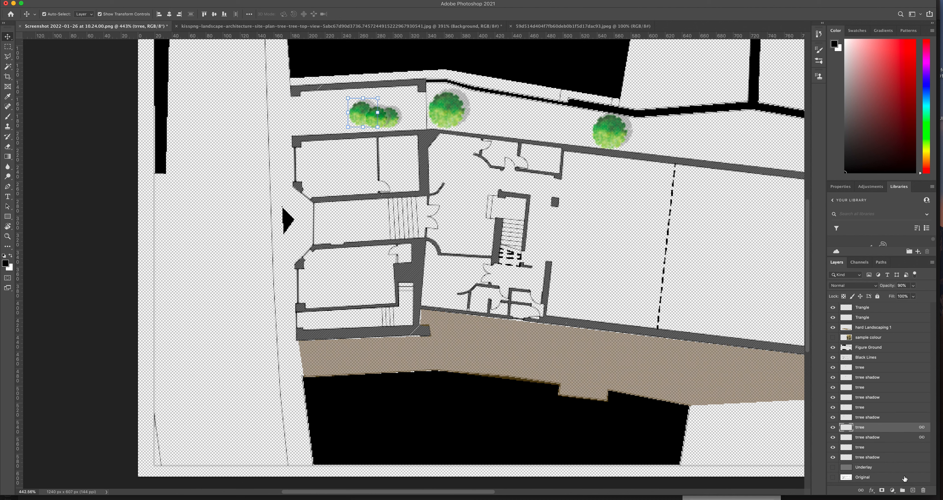
{"action": "left_click_drag", "start_coordinate": [878, 179], "coordinate": [876, 119]}
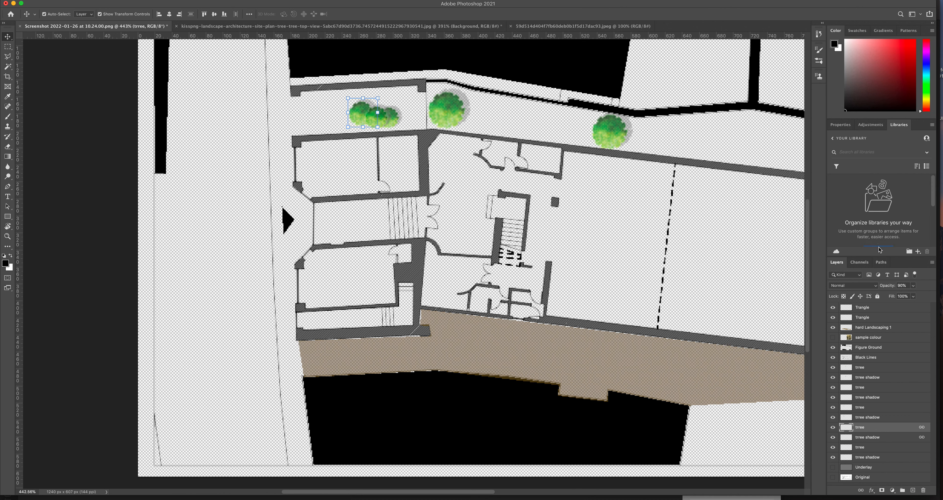
{"action": "left_click", "coordinate": [881, 262]}
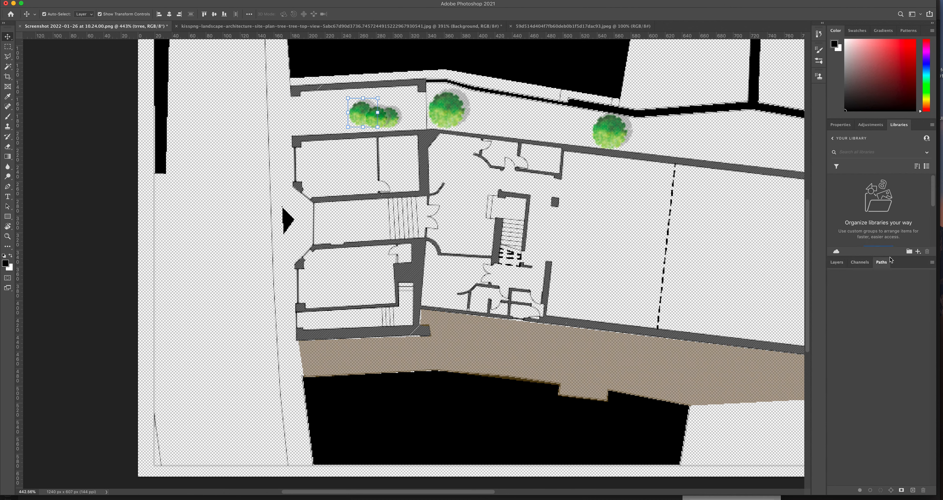
{"action": "left_click", "coordinate": [836, 262]}
Select the vertical line at the entrance's inner edge on Black Lines with a rectangular marquee, and copy it to a new layer.
{"action": "left_click", "coordinate": [863, 305]}
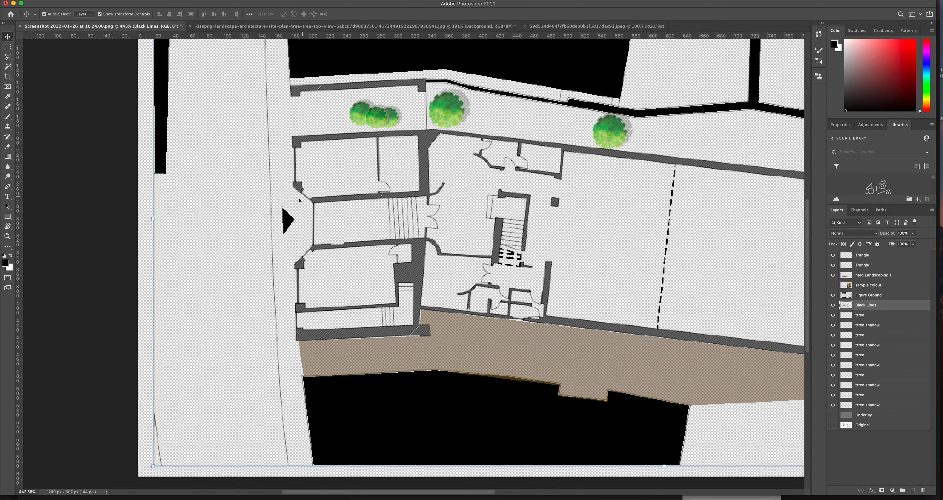
{"action": "left_click", "coordinate": [8, 47]}
{"action": "left_click_drag", "start_coordinate": [308, 204], "coordinate": [317, 243]}
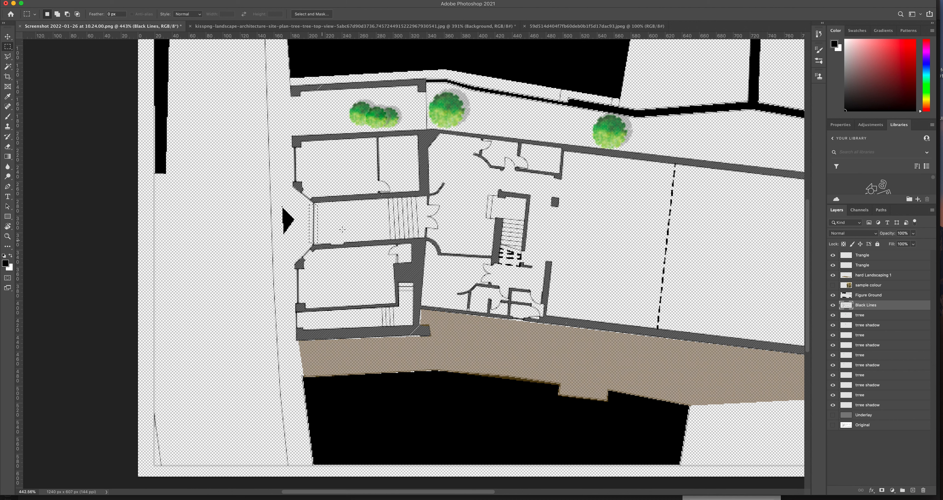
{"action": "key", "text": "super+j"}
Nudge the copied line left to the outer edge of the entrance opening, beside the black triangle.
{"action": "key", "text": "v"}
{"action": "key", "text": "Left"}
{"action": "key", "text": "Left"}
{"action": "key", "text": "Left"}
{"action": "key", "text": "Left"}
{"action": "key", "text": "Left"}
{"action": "key", "text": "Left"}
{"action": "key", "text": "Left"}
{"action": "key", "text": "Left"}
{"action": "key", "text": "Left"}
{"action": "key", "text": "Left"}
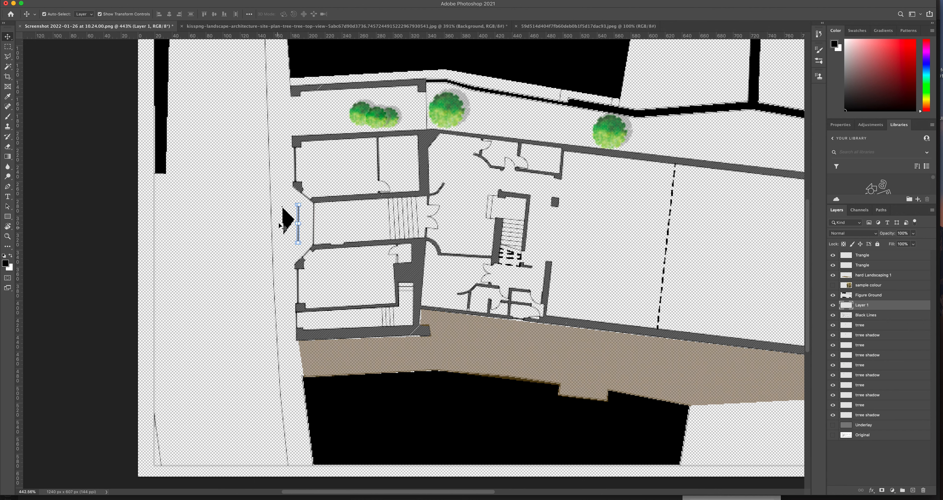
Stretch the copied entrance line vertically at both ends to span the opening between the two wall piers.
{"action": "scroll", "coordinate": [285, 205], "scroll_direction": "up", "scroll_amount": 5}
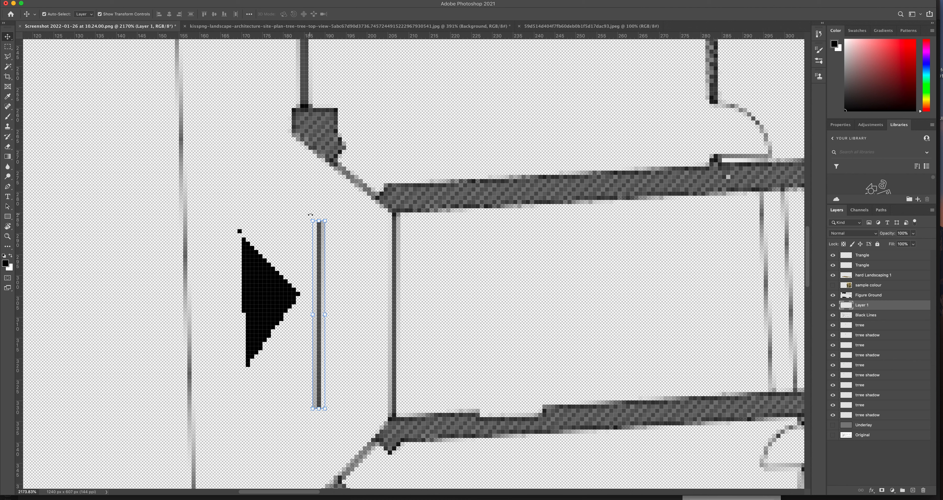
{"action": "left_click", "coordinate": [319, 220]}
{"action": "left_click_drag", "start_coordinate": [319, 222], "coordinate": [319, 158]}
{"action": "left_click_drag", "start_coordinate": [319, 400], "coordinate": [319, 482]}
{"action": "scroll", "coordinate": [329, 410], "scroll_direction": "down", "scroll_amount": 5}
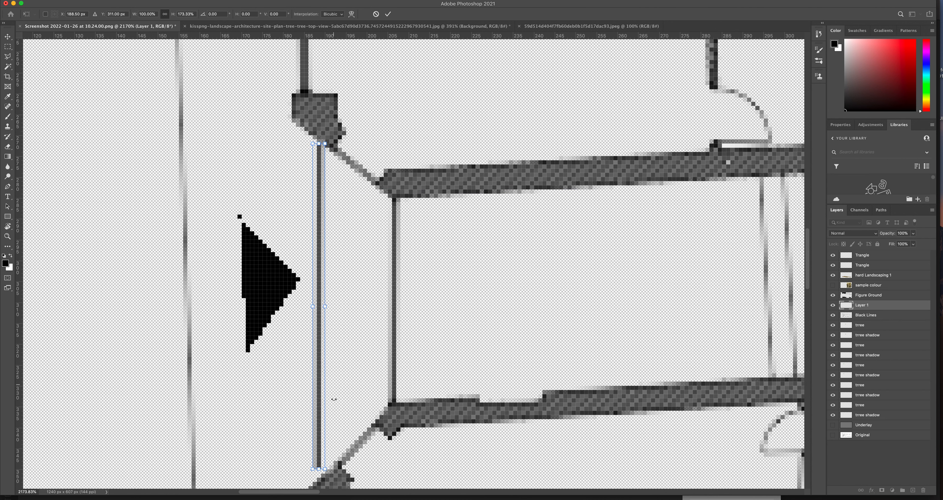
{"action": "left_click_drag", "start_coordinate": [317, 410], "coordinate": [317, 422]}
{"action": "left_click_drag", "start_coordinate": [320, 98], "coordinate": [319, 78]}
Nudge the stretched line slightly left and extend both ends until they meet the dark wall piers.
{"action": "key", "text": "Left"}
{"action": "key", "text": "Left"}
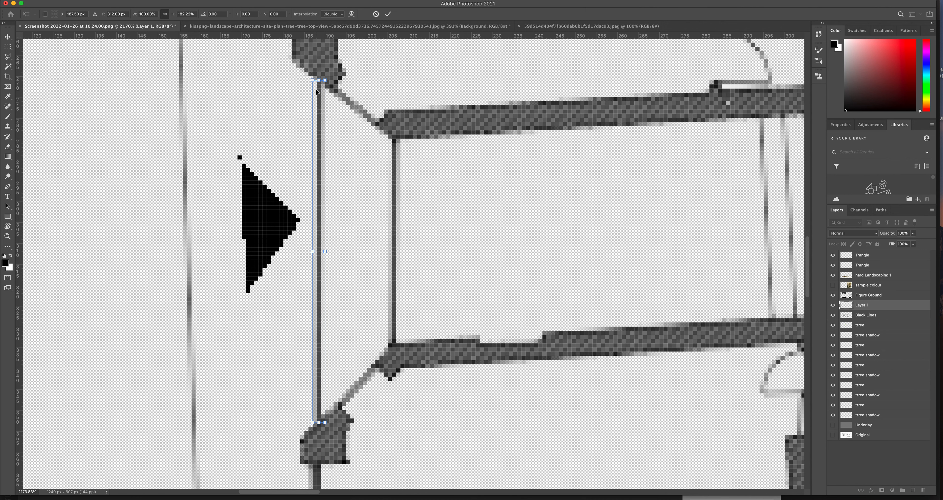
{"action": "scroll", "coordinate": [316, 90], "scroll_direction": "right", "scroll_amount": 1}
{"action": "scroll", "coordinate": [317, 92], "scroll_direction": "right", "scroll_amount": 2}
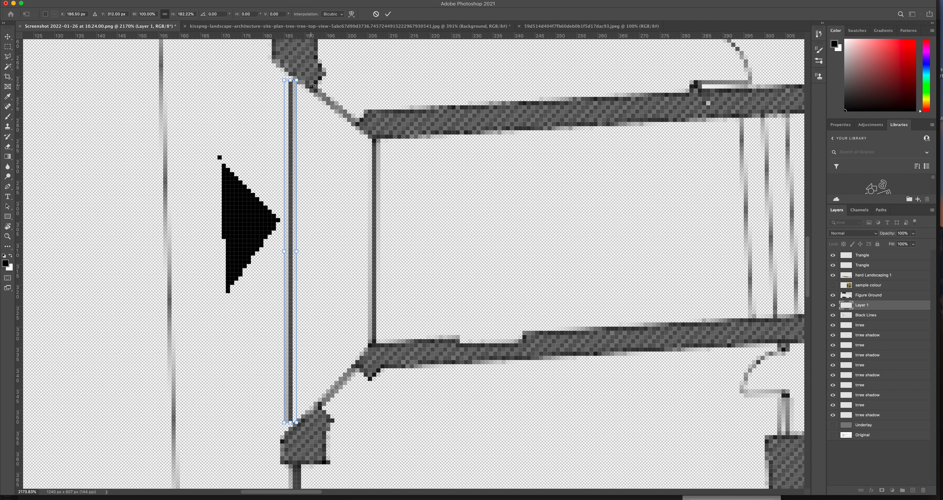
{"action": "left_click_drag", "start_coordinate": [289, 79], "coordinate": [290, 72]}
{"action": "left_click_drag", "start_coordinate": [290, 423], "coordinate": [290, 427]}
Rename the line's layer as "over hang".
{"action": "double_click", "coordinate": [866, 306]}
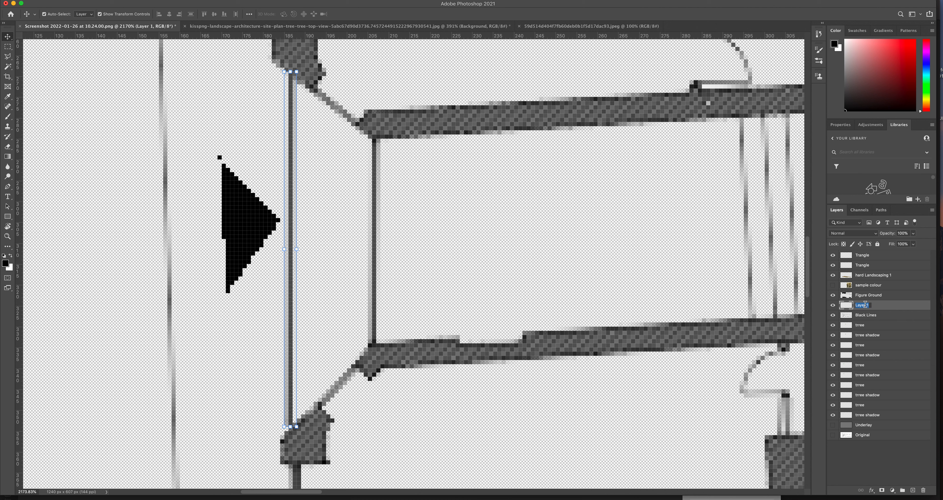
{"action": "type", "text": "over hanf"}
{"action": "key", "text": "BackSpace"}
{"action": "type", "text": "g"}
{"action": "key", "text": "Return"}
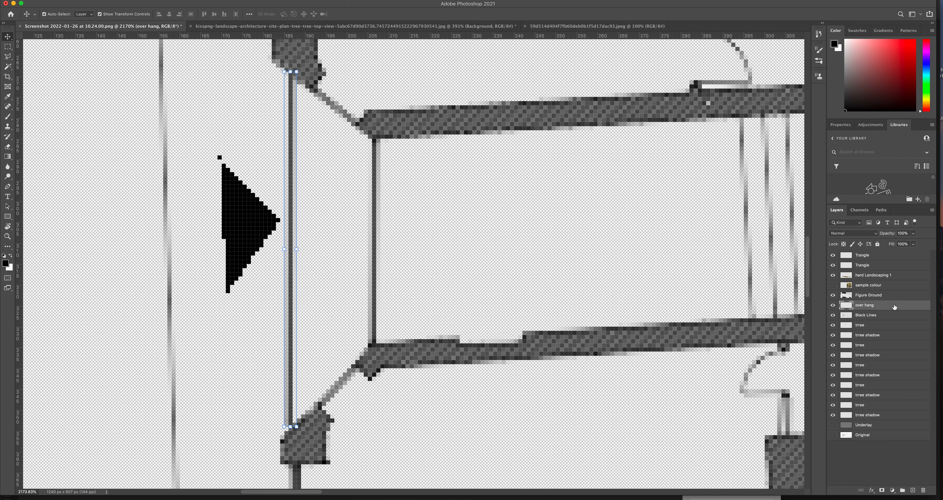
Erase small, evenly spaced gaps along the over hang line with a smaller Eraser brush to make it dashed.
{"action": "left_click", "coordinate": [7, 127]}
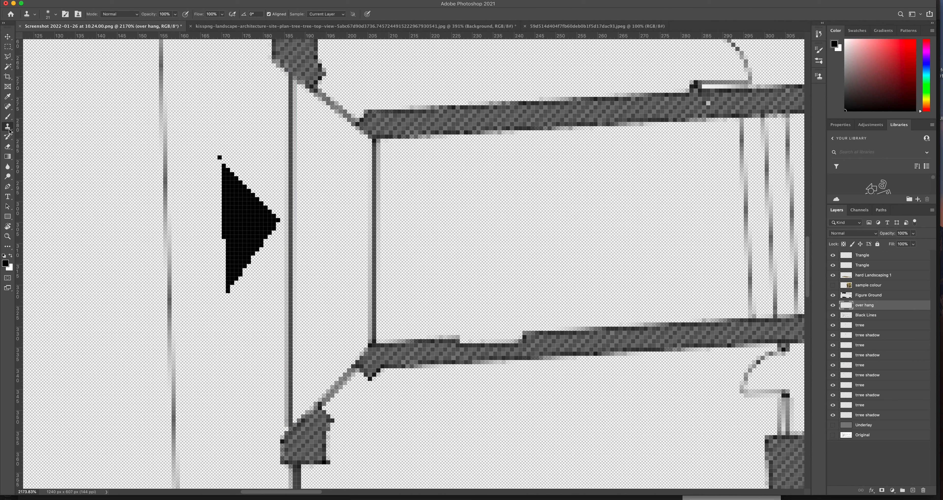
{"action": "left_click", "coordinate": [7, 146]}
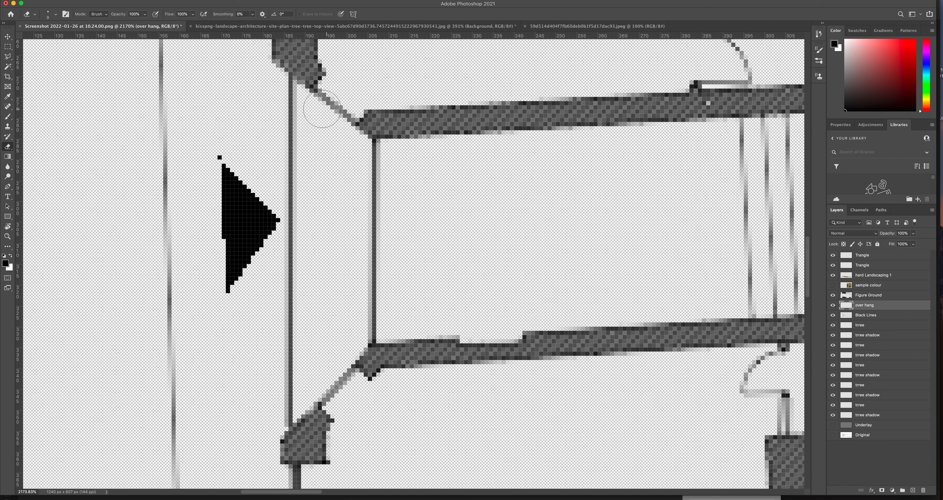
{"action": "left_click", "coordinate": [56, 15]}
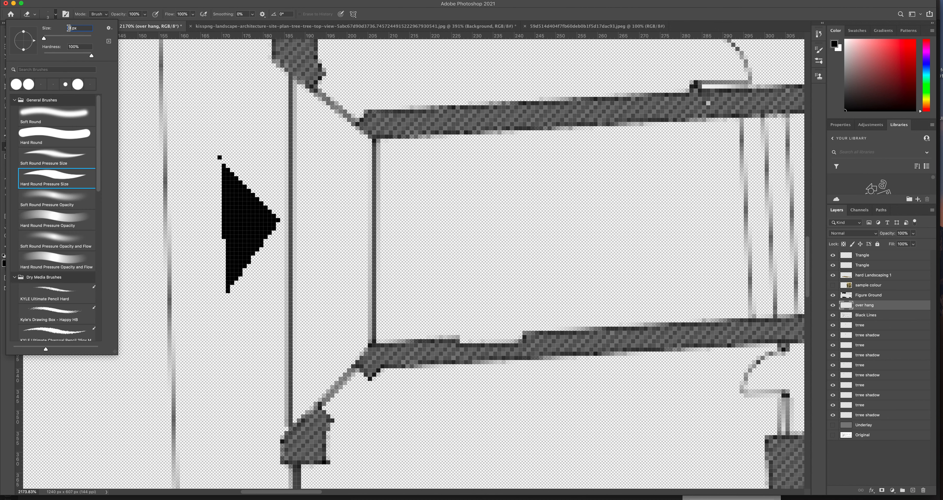
{"action": "left_click", "coordinate": [300, 115]}
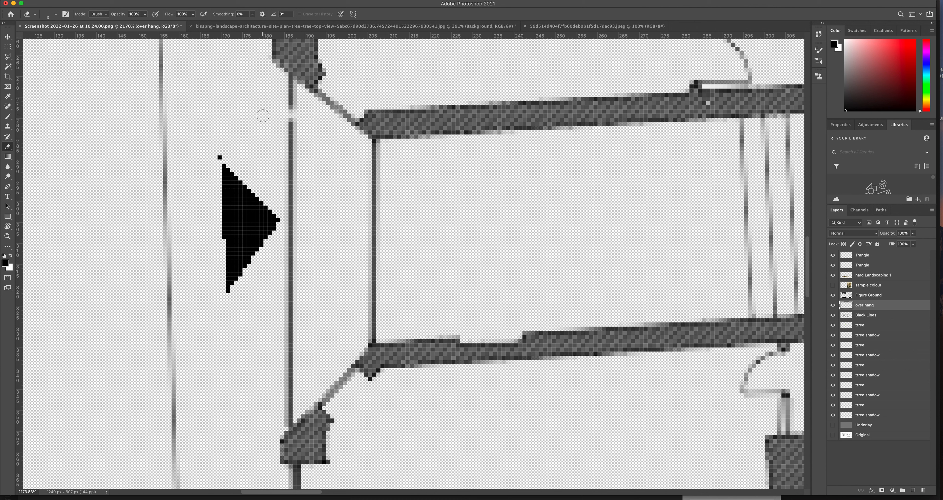
{"action": "left_click", "coordinate": [299, 90]}
{"action": "left_click", "coordinate": [299, 136]}
{"action": "left_click", "coordinate": [293, 171]}
{"action": "left_click", "coordinate": [291, 202]}
{"action": "left_click", "coordinate": [291, 229]}
{"action": "left_click", "coordinate": [290, 259]}
{"action": "left_click", "coordinate": [291, 289]}
{"action": "left_click", "coordinate": [292, 313]}
{"action": "left_click", "coordinate": [291, 331]}
{"action": "left_click", "coordinate": [291, 368]}
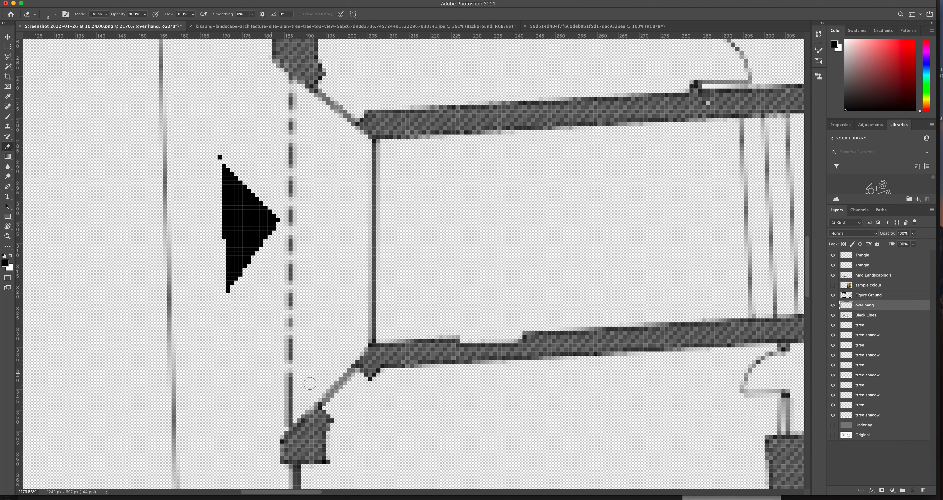
{"action": "left_click", "coordinate": [291, 389]}
{"action": "left_click", "coordinate": [287, 417]}
{"action": "scroll", "coordinate": [301, 402], "scroll_direction": "down", "scroll_amount": 10}
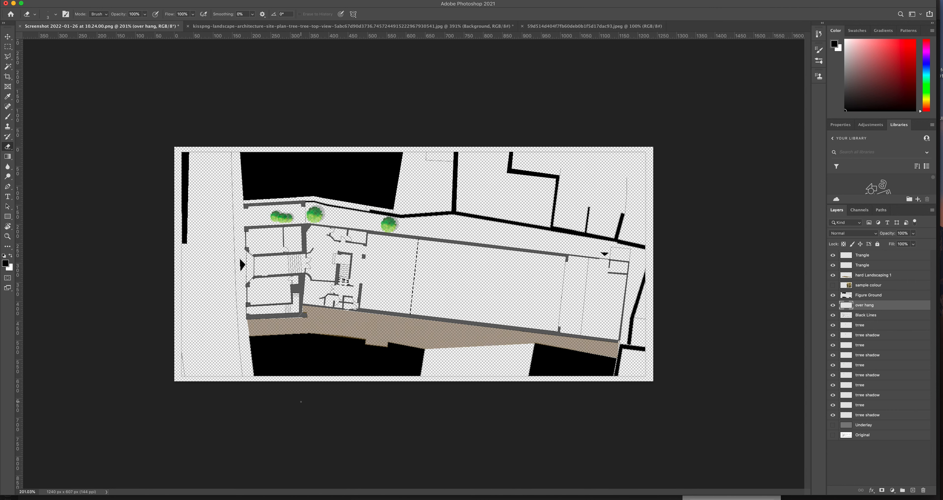
{"action": "scroll", "coordinate": [237, 250], "scroll_direction": "up", "scroll_amount": 3}
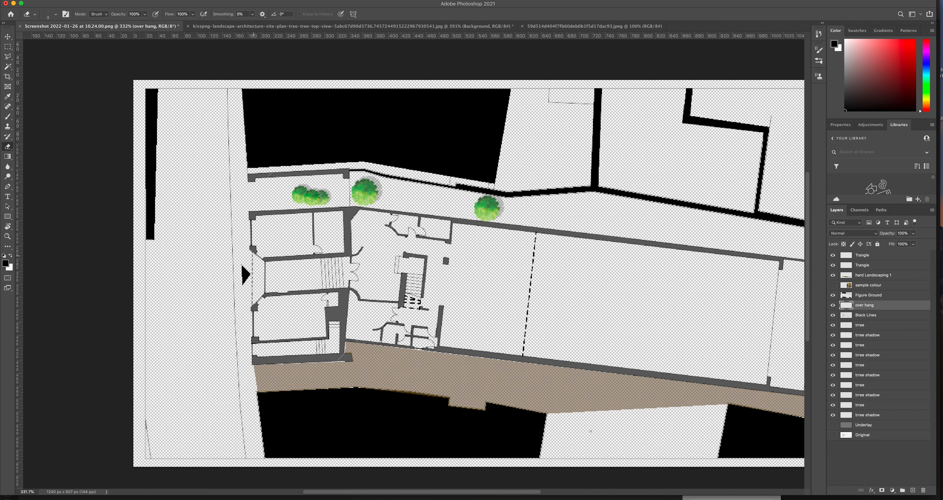
{"action": "left_click_drag", "start_coordinate": [534, 495], "coordinate": [563, 493]}
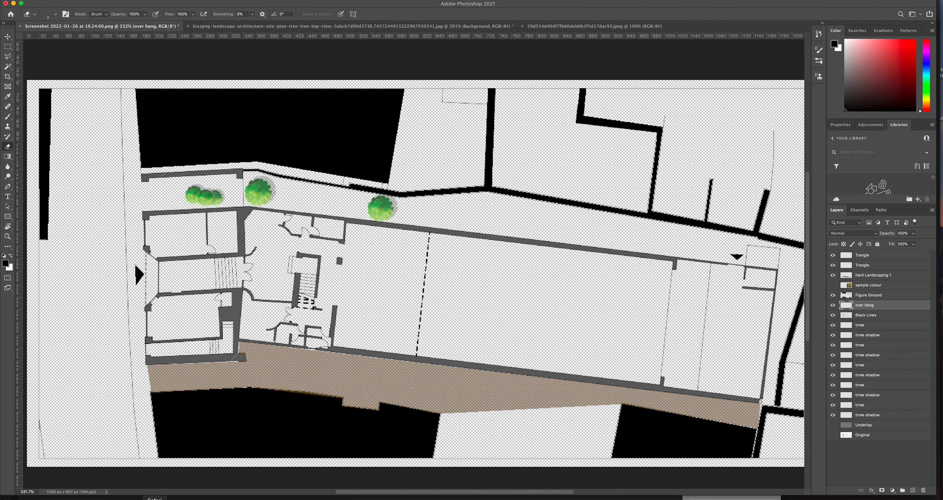
Switch to Chrome and search Google for "hatch photoshop" in a new tab.
{"action": "left_click", "coordinate": [133, 499]}
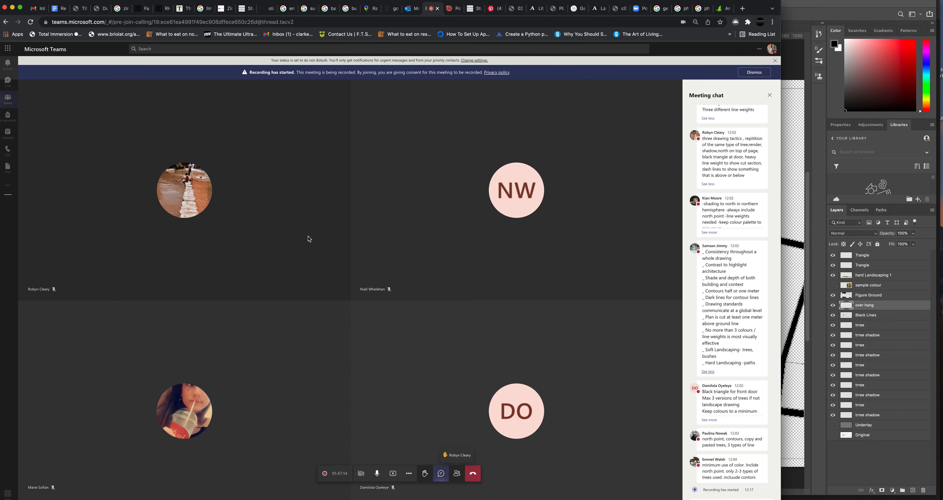
{"action": "left_click", "coordinate": [742, 8]}
{"action": "type", "text": "hatch phptp"}
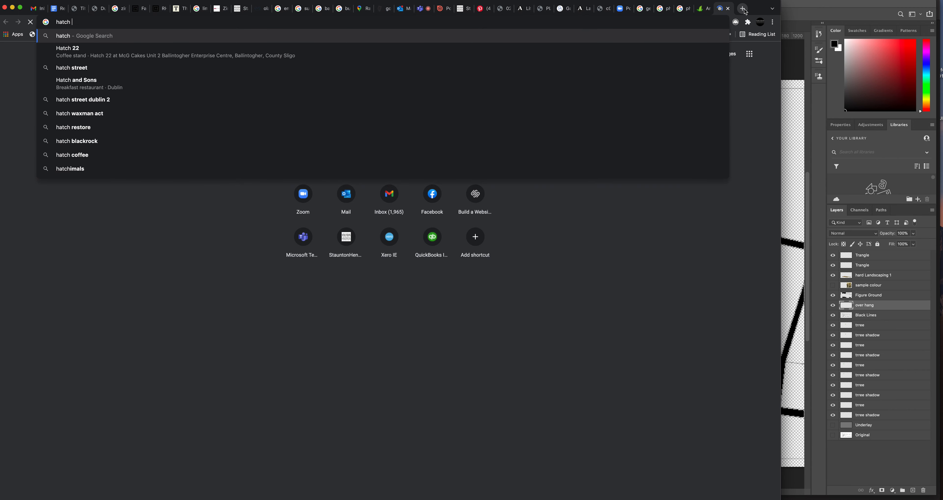
{"action": "key", "text": "BackSpace"}
{"action": "key", "text": "BackSpace"}
{"action": "key", "text": "BackSpace"}
{"action": "type", "text": "otoshop"}
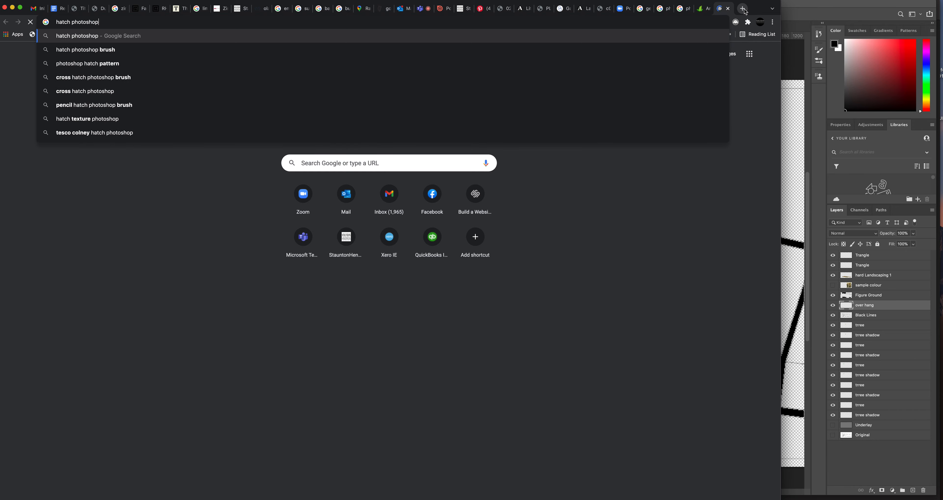
{"action": "key", "text": "Return"}
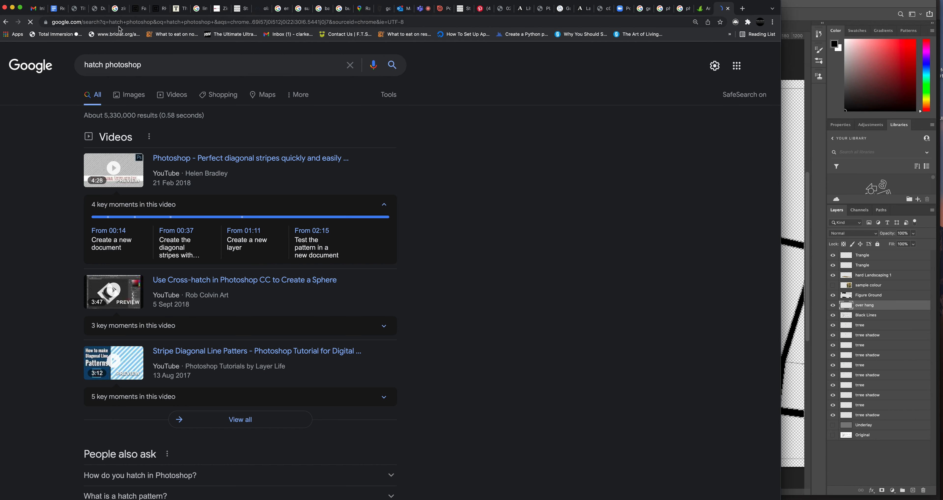
Change the search to "texture photoshop" and browse the image results.
{"action": "left_click_drag", "start_coordinate": [106, 68], "coordinate": [75, 67]}
{"action": "type", "text": "texture"}
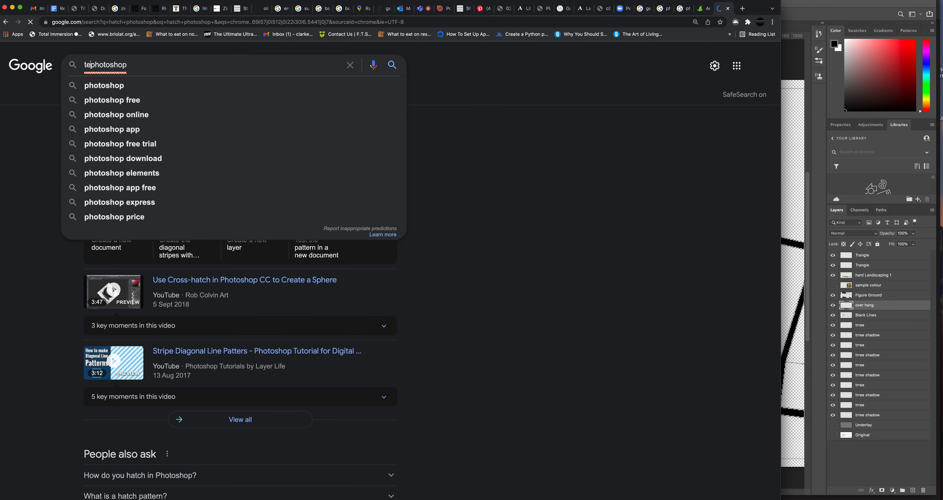
{"action": "key", "text": "Return"}
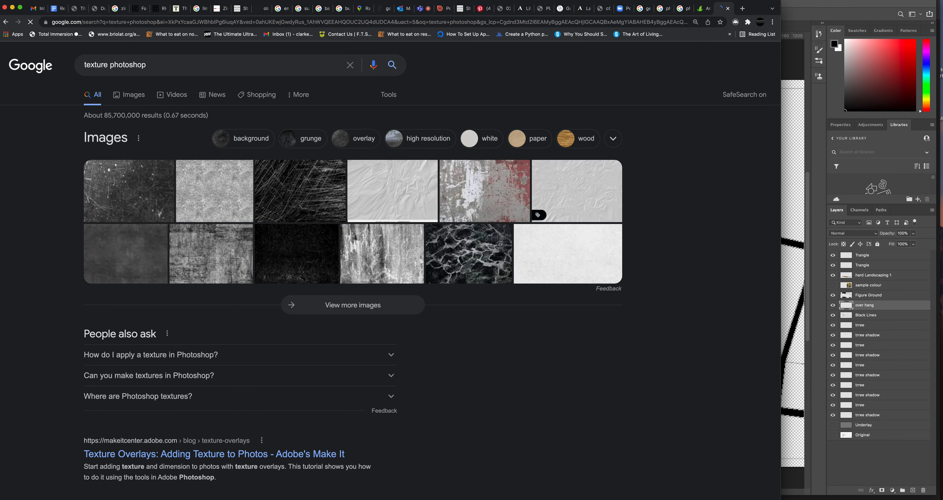
{"action": "left_click", "coordinate": [132, 96]}
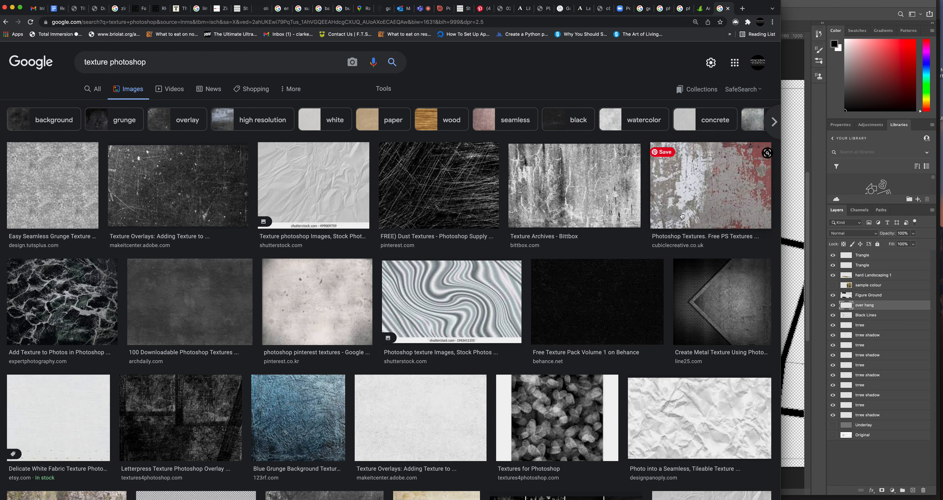
{"action": "scroll", "coordinate": [518, 231], "scroll_direction": "down", "scroll_amount": 5}
{"action": "scroll", "coordinate": [517, 230], "scroll_direction": "down", "scroll_amount": 5}
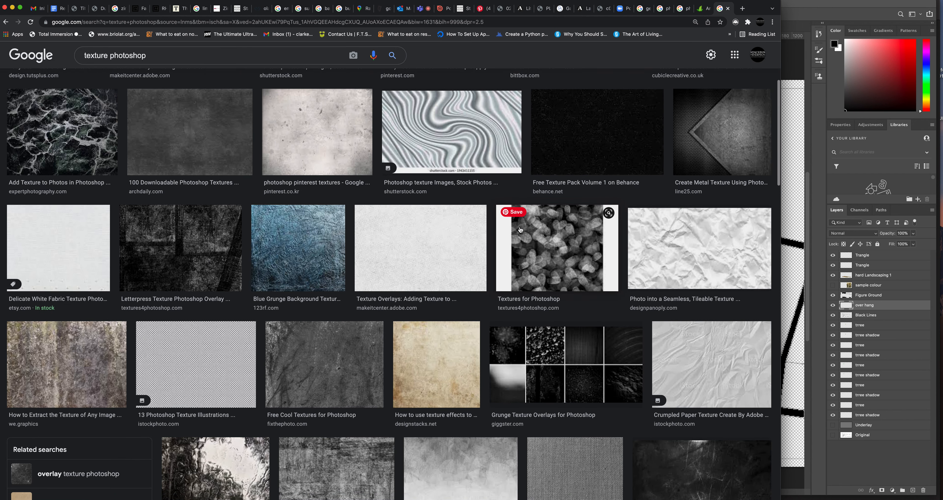
Open the beige Designstacks texture, choose its related version with a dark corner, and save it as "texture" in Sample trees.
{"action": "left_click", "coordinate": [439, 369]}
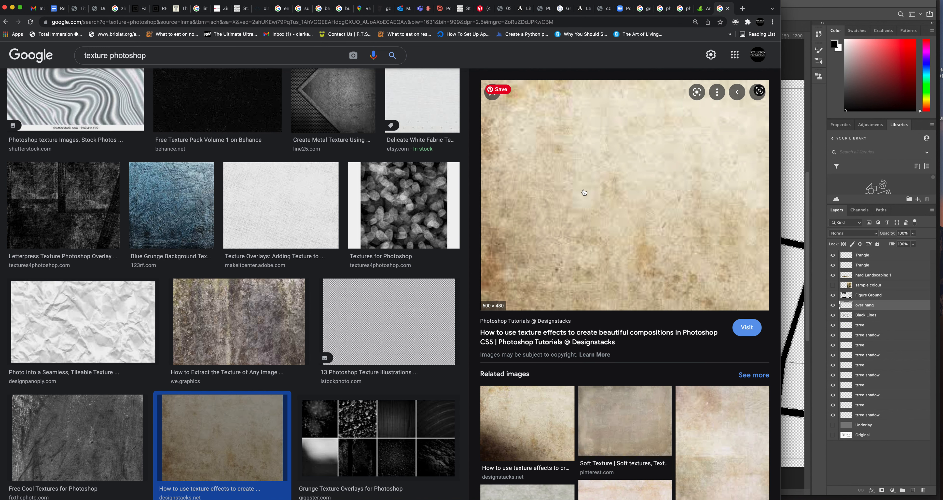
{"action": "left_click", "coordinate": [527, 440]}
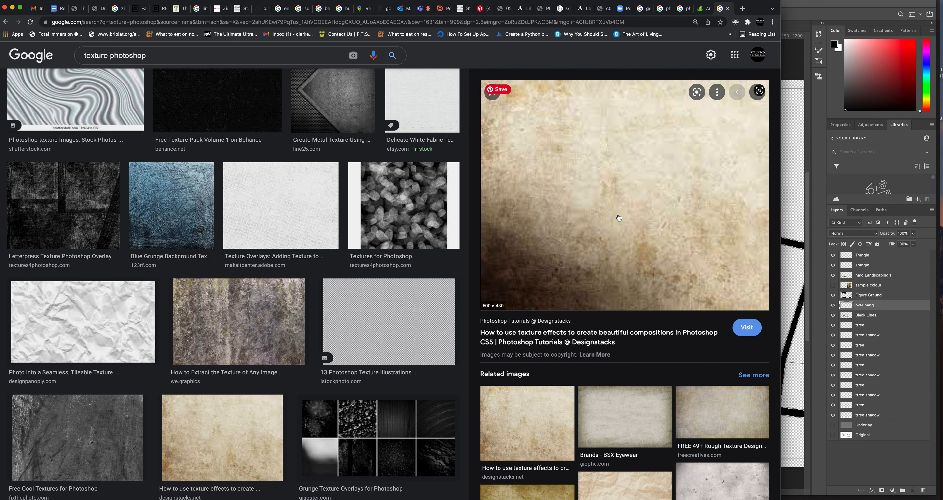
{"action": "right_click", "coordinate": [605, 190]}
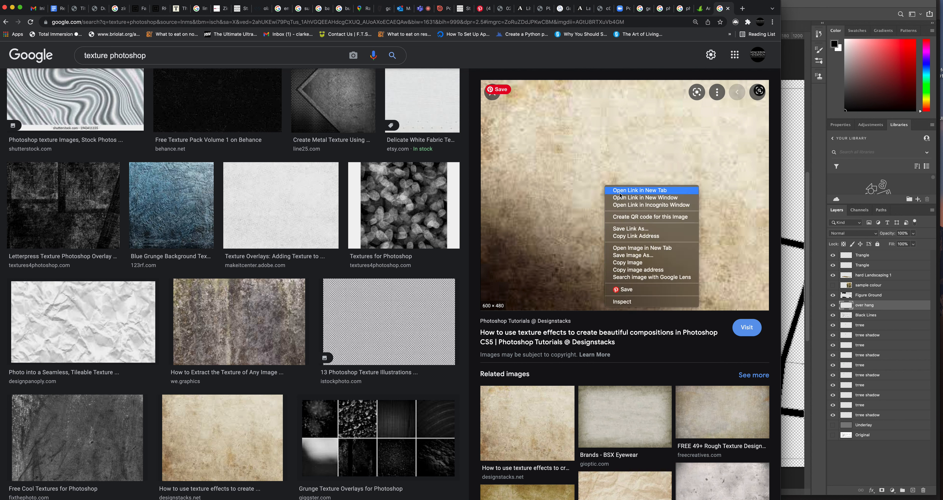
{"action": "left_click", "coordinate": [626, 255]}
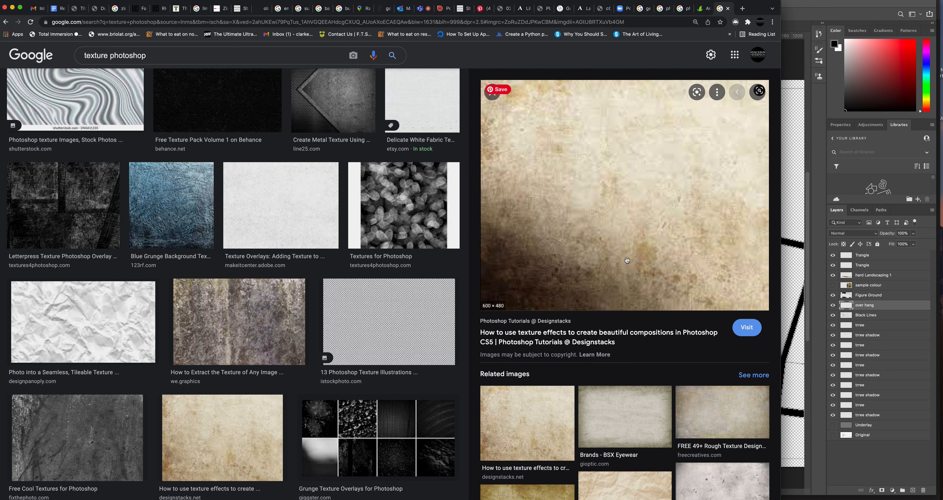
{"action": "type", "text": "te"}
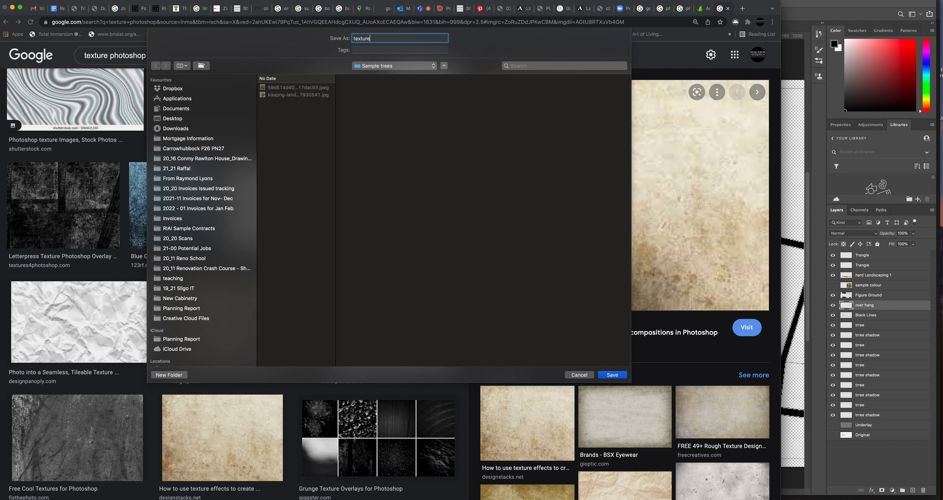
{"action": "type", "text": "xture"}
{"action": "key", "text": "Return"}
Switch to Finder and open texture.jpeg from the Sample trees folder in Adobe Photoshop 2021.
{"action": "scroll", "coordinate": [234, 256], "scroll_direction": "up", "scroll_amount": 2}
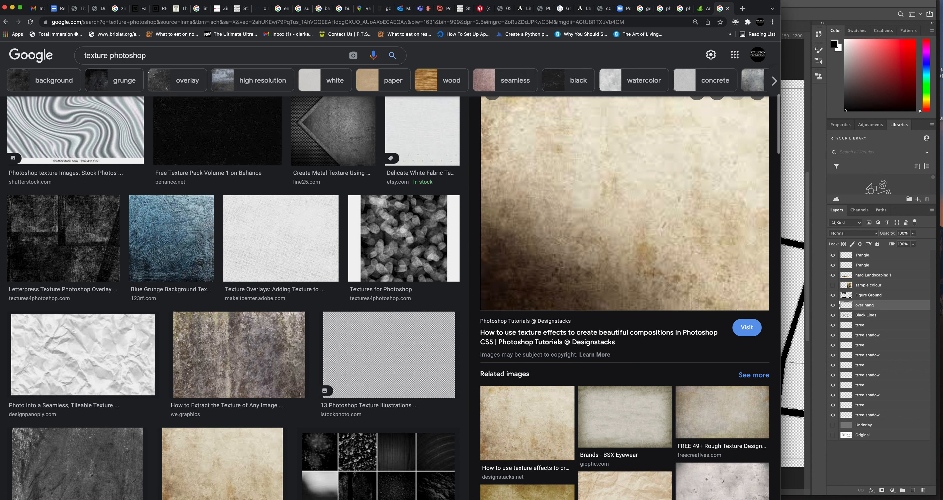
{"action": "key", "text": "super+Tab"}
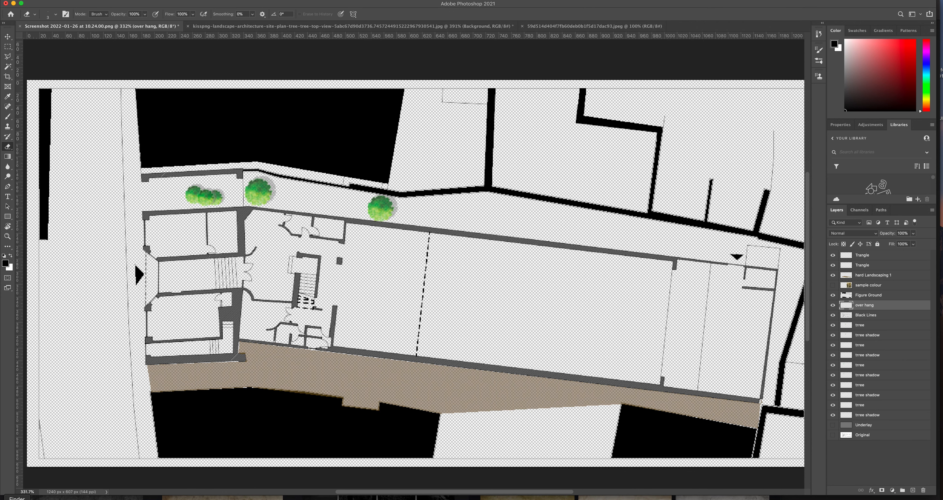
{"action": "key", "text": "super+Tab"}
{"action": "left_click", "coordinate": [687, 38]}
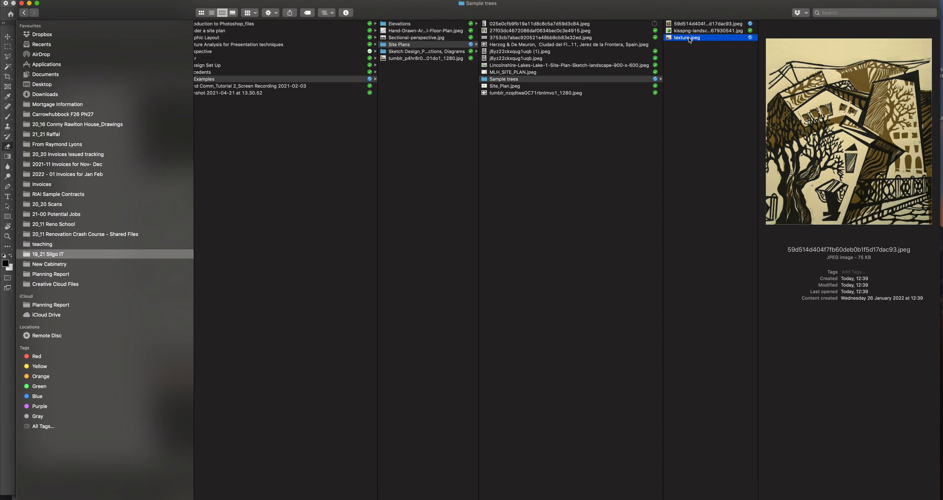
{"action": "right_click", "coordinate": [689, 37]}
{"action": "mouse_move", "coordinate": [709, 51]}
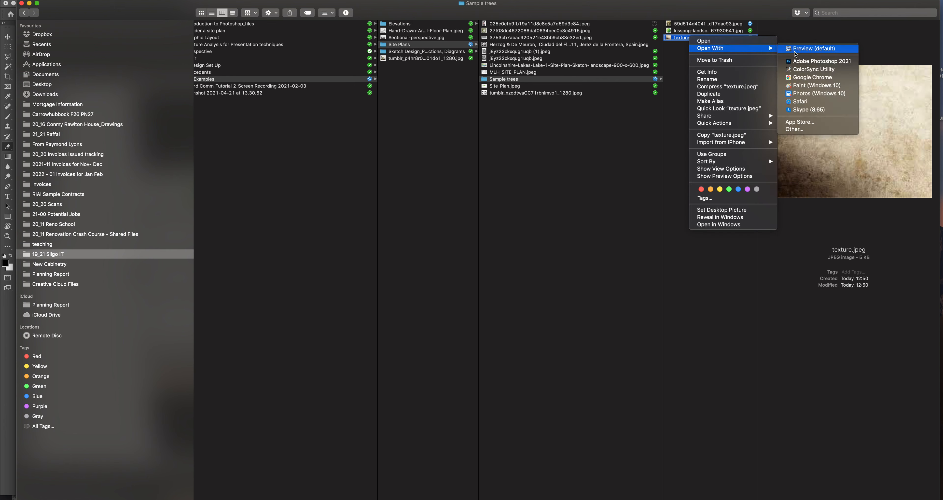
{"action": "left_click", "coordinate": [797, 63]}
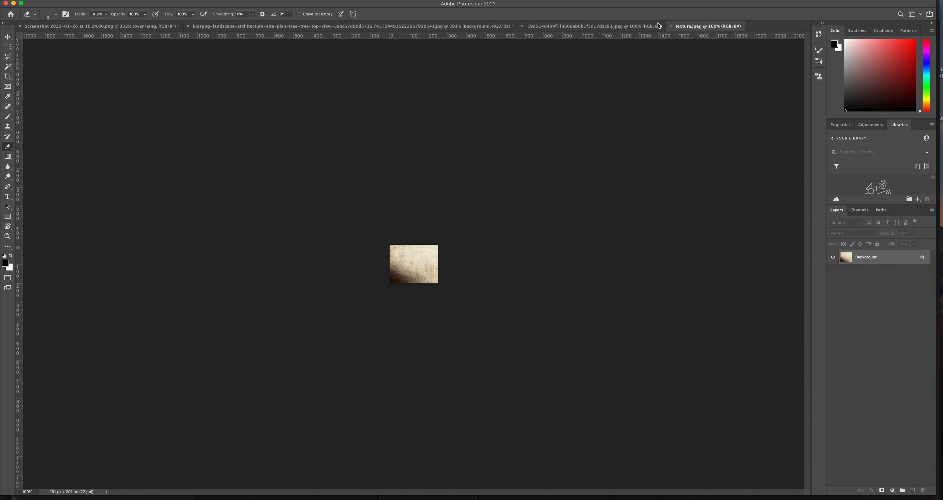
Close the 59d514d404f7fb60deb0b1f5d17dac93.jpeg and kisspng tree documents, discarding the changes to the kisspng file.
{"action": "left_click", "coordinate": [530, 26]}
{"action": "left_click", "coordinate": [523, 27]}
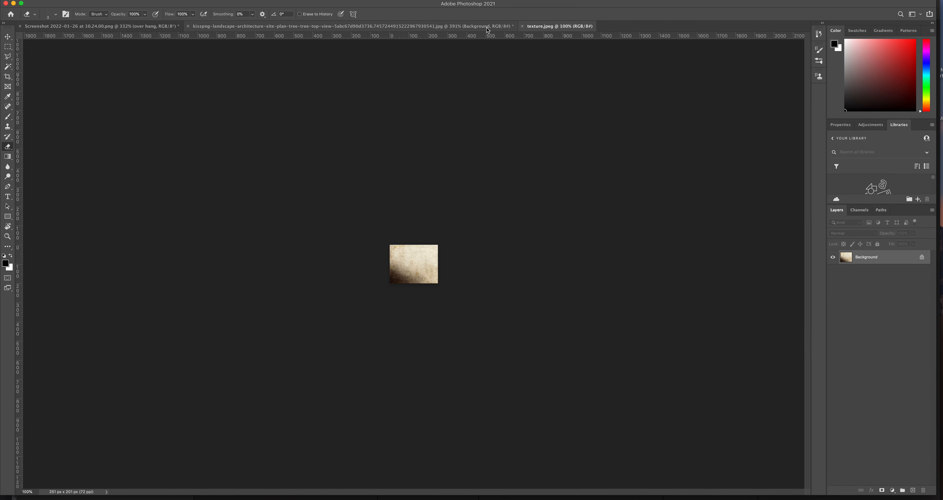
{"action": "left_click", "coordinate": [422, 27]}
{"action": "left_click", "coordinate": [188, 27]}
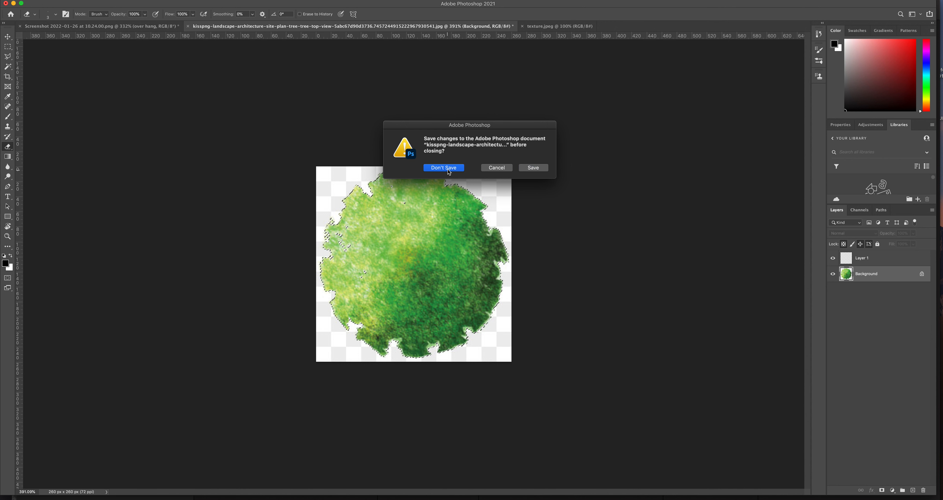
{"action": "left_click", "coordinate": [444, 168]}
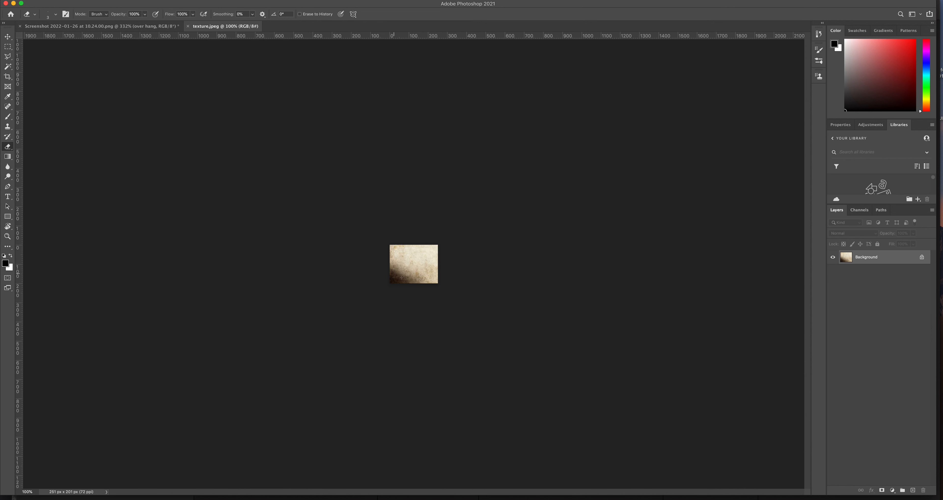
Copy the lighter upper half of the texture image and paste it into the site plan document.
{"action": "left_click", "coordinate": [7, 46]}
{"action": "left_click_drag", "start_coordinate": [385, 243], "coordinate": [458, 263]}
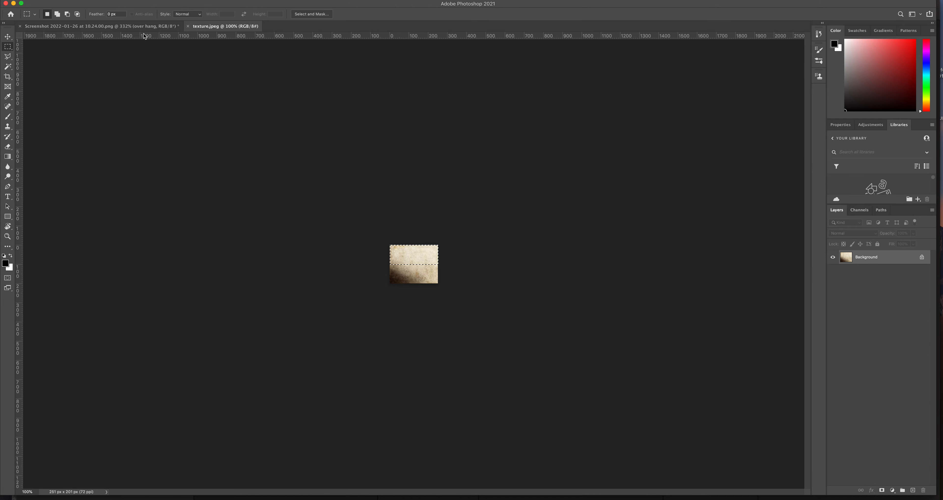
{"action": "left_click", "coordinate": [121, 29]}
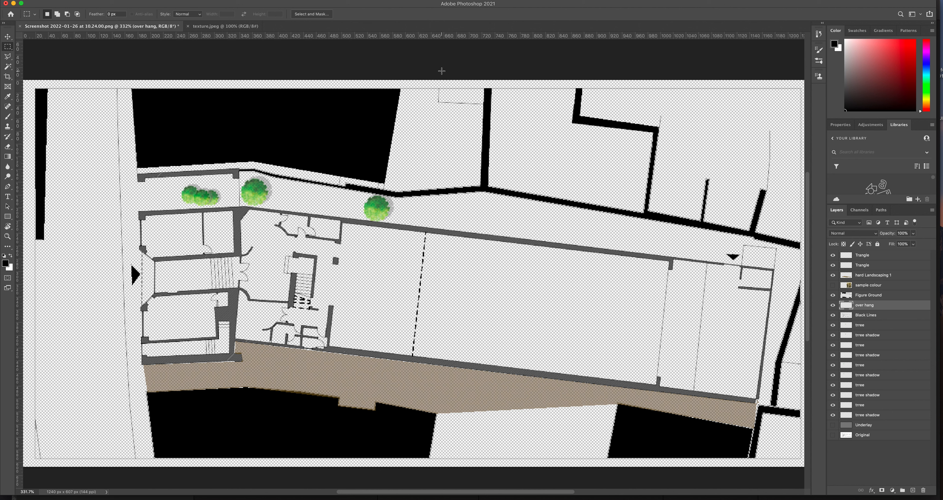
{"action": "key", "text": "super+v"}
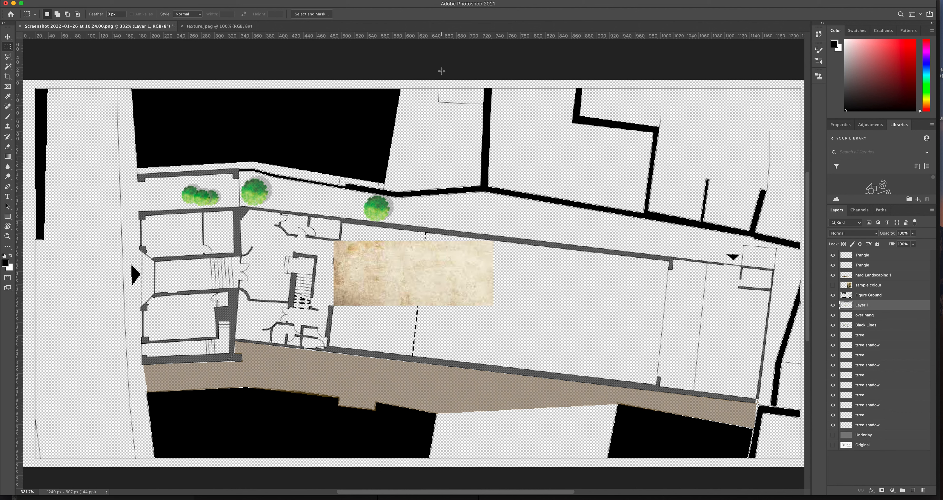
Rename the pasted texture layer as Hard Landscaping 2.
{"action": "double_click", "coordinate": [861, 305]}
{"action": "type", "text": "Ha"}
{"action": "key", "text": "Return"}
Place the texture over the entrance passage beside the large black triangle and scale it down to cover the passage and stairs.
{"action": "key", "text": "v"}
{"action": "left_click_drag", "start_coordinate": [360, 247], "coordinate": [167, 253]}
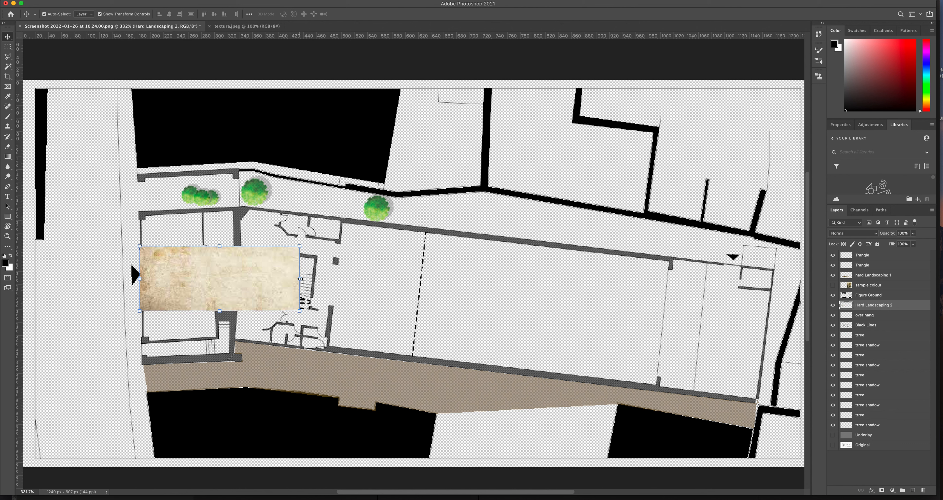
{"action": "left_click_drag", "start_coordinate": [299, 278], "coordinate": [272, 279]}
{"action": "left_click", "coordinate": [7, 36]}
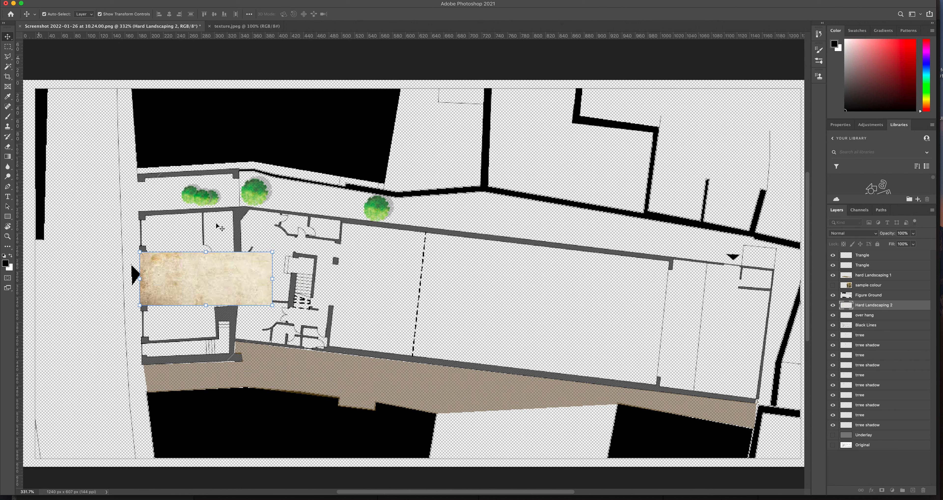
{"action": "left_click", "coordinate": [255, 239]}
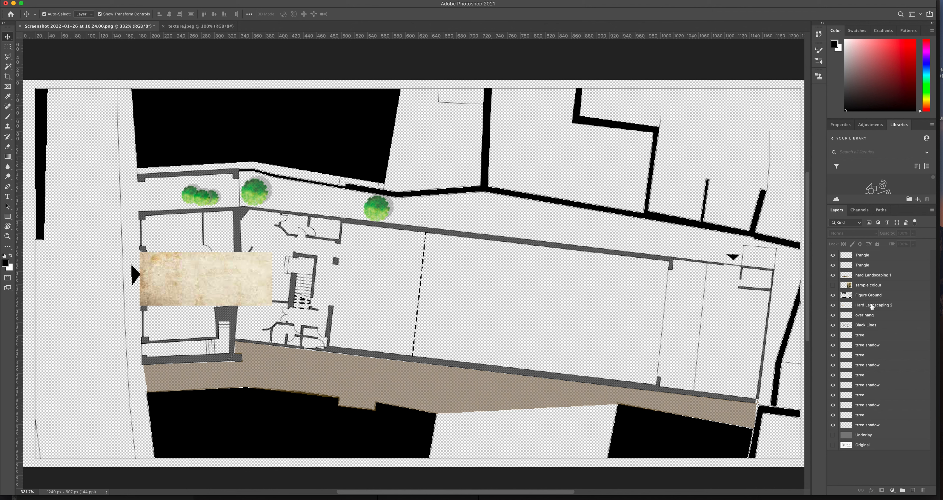
Reorder the layers so Black Lines sits directly above Hard Landscaping 2 and over hang is at the top of the stack.
{"action": "left_click_drag", "start_coordinate": [863, 326], "coordinate": [864, 300]}
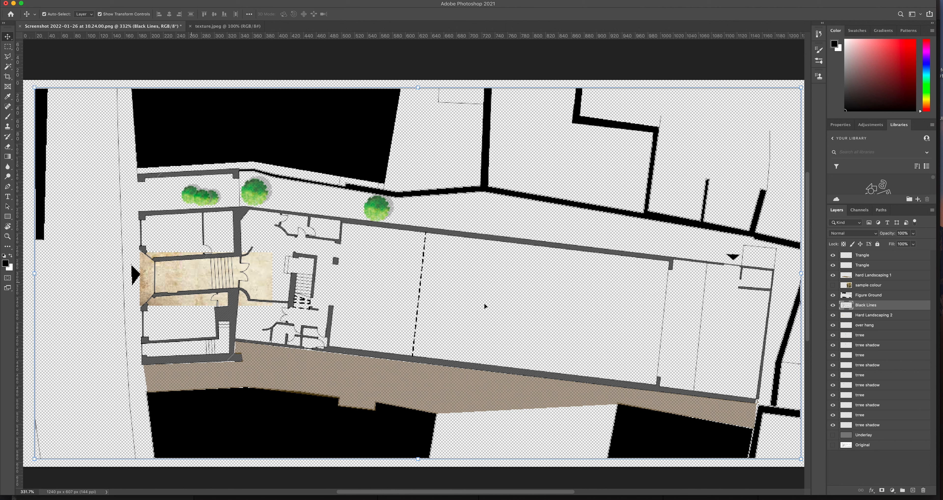
{"action": "left_click_drag", "start_coordinate": [872, 327], "coordinate": [868, 253]}
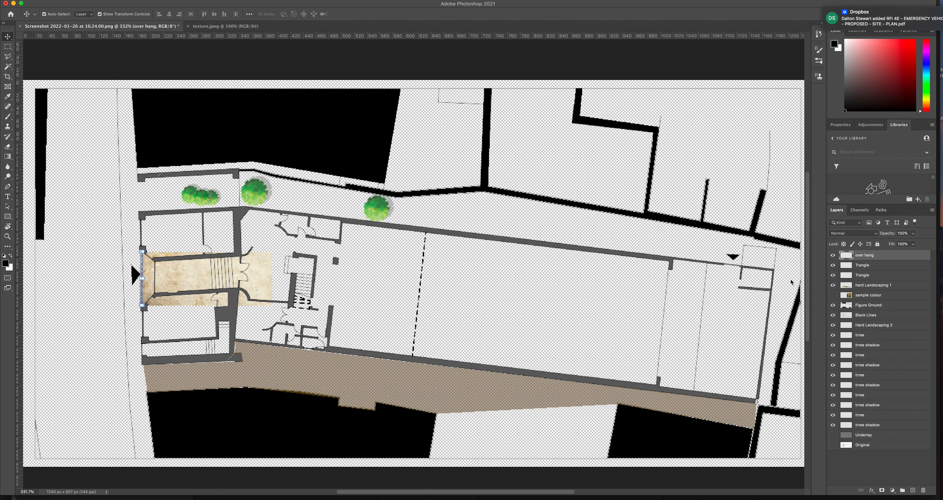
{"action": "left_click", "coordinate": [88, 208]}
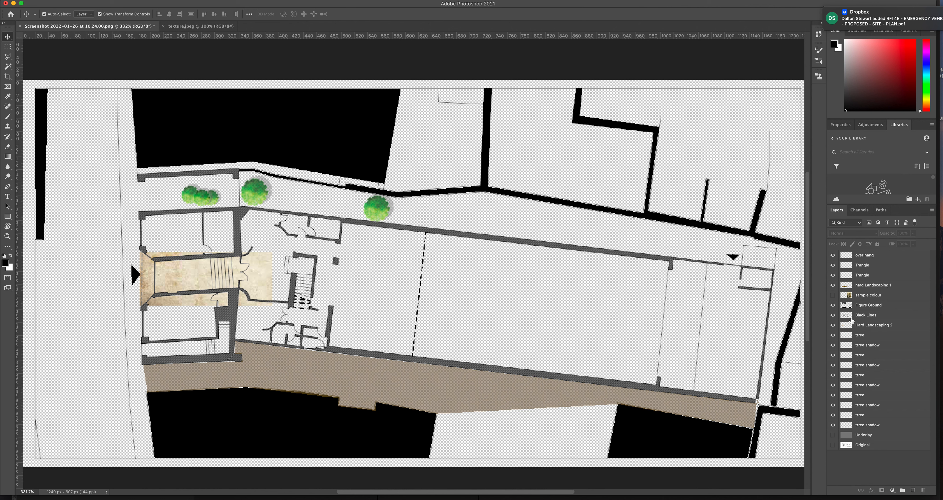
Nudge the Hard Landscaping 2 texture slightly to the right to line up with the dashed overhang line at the entrance.
{"action": "left_click", "coordinate": [865, 326]}
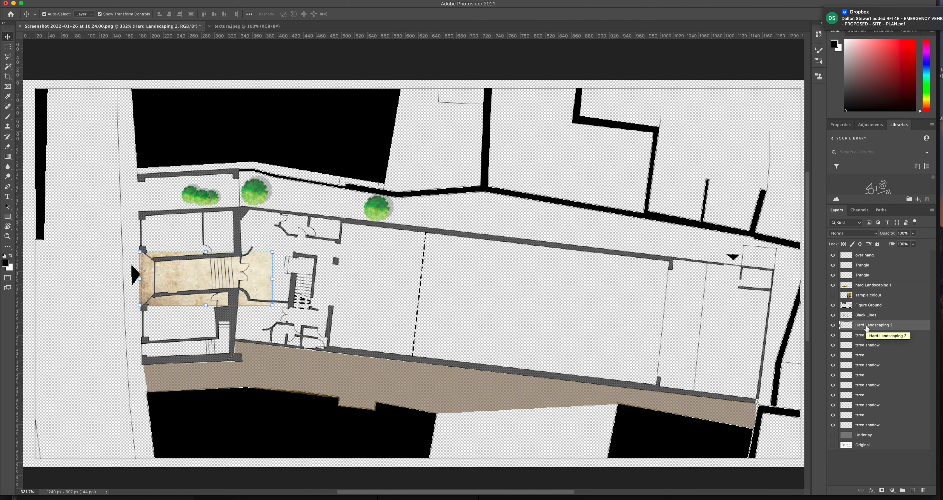
{"action": "key", "text": "Right"}
{"action": "key", "text": "Right"}
{"action": "key", "text": "Right"}
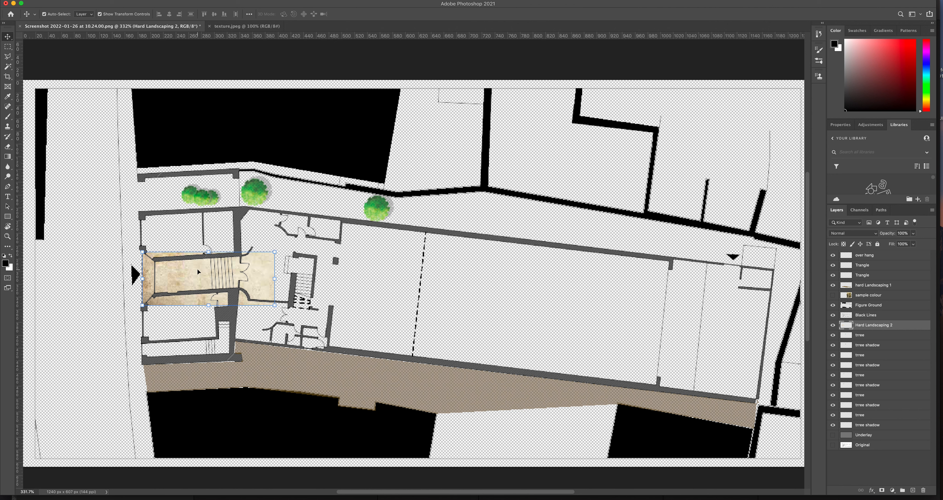
{"action": "left_click", "coordinate": [7, 56]}
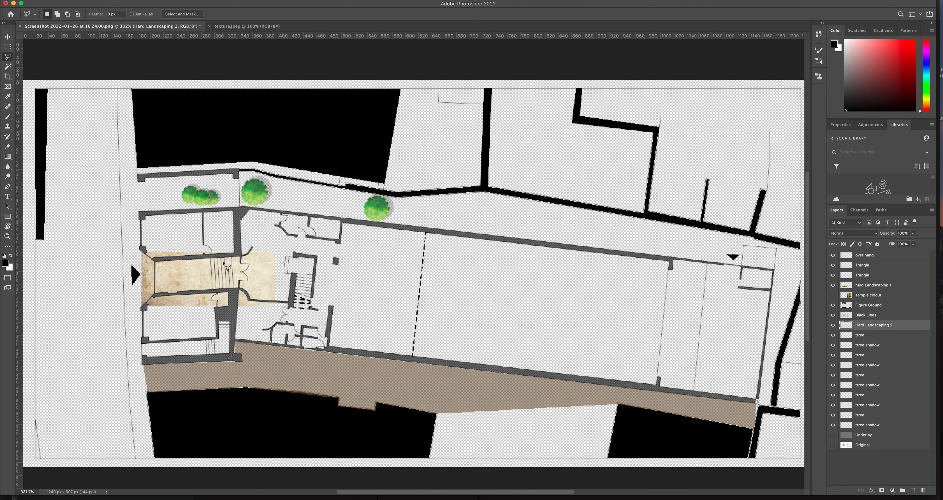
{"action": "left_click", "coordinate": [7, 68]}
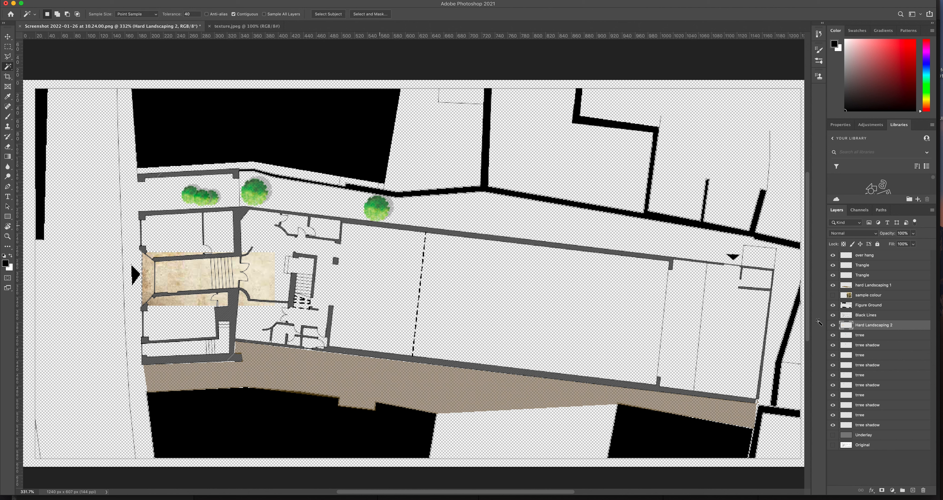
{"action": "left_click", "coordinate": [868, 317]}
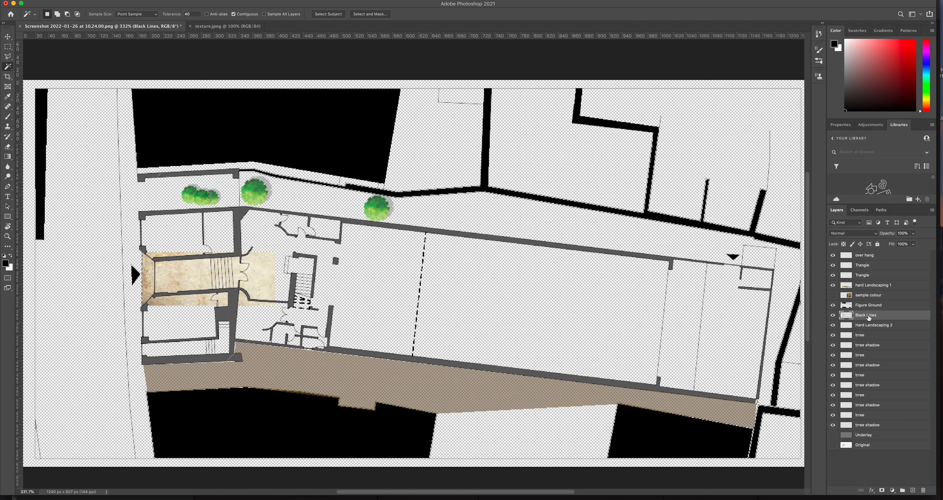
{"action": "left_click", "coordinate": [189, 281]}
{"action": "key", "text": "alt"}
{"action": "scroll", "coordinate": [214, 275], "scroll_direction": "up", "scroll_amount": 5}
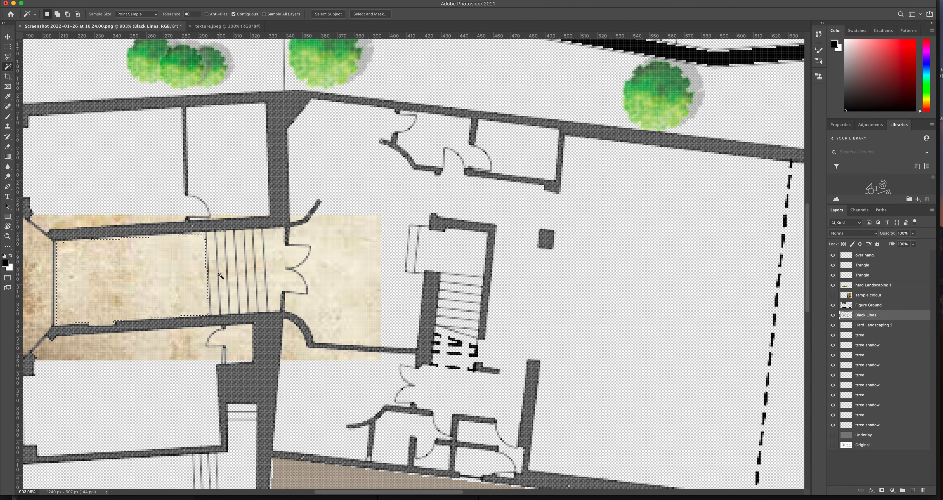
{"action": "key", "text": "super+d"}
Outline the excess texture above the entrance passage's upper wall with the Polygonal Lasso and delete it from Hard Landscaping 2.
{"action": "scroll", "coordinate": [281, 466], "scroll_direction": "left", "scroll_amount": 5}
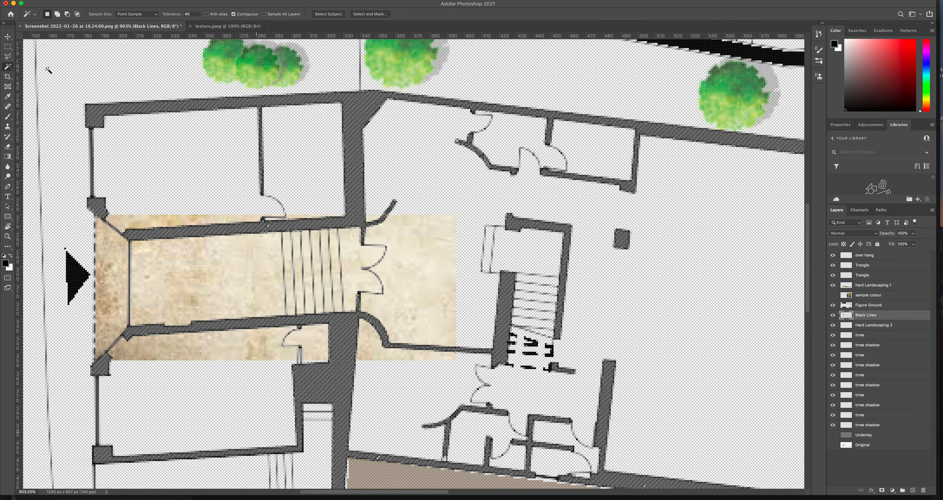
{"action": "left_click", "coordinate": [10, 57]}
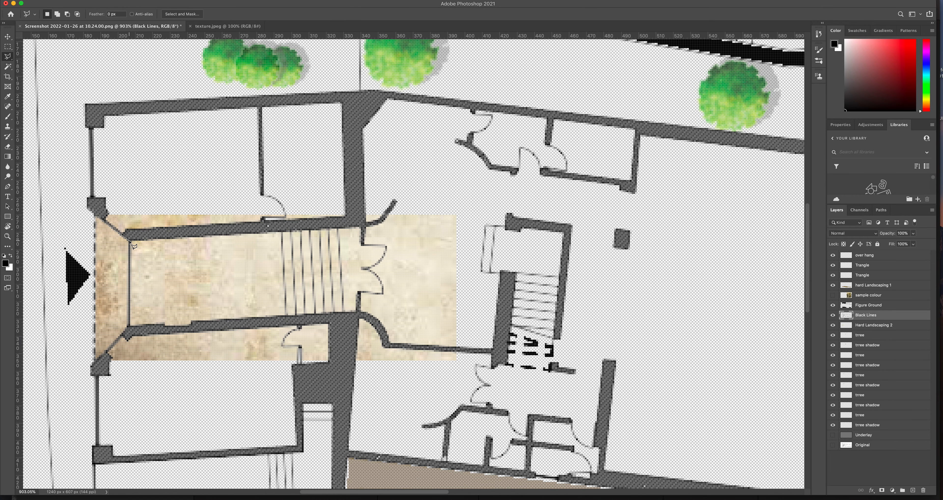
{"action": "left_click", "coordinate": [366, 227]}
{"action": "left_click", "coordinate": [374, 193]}
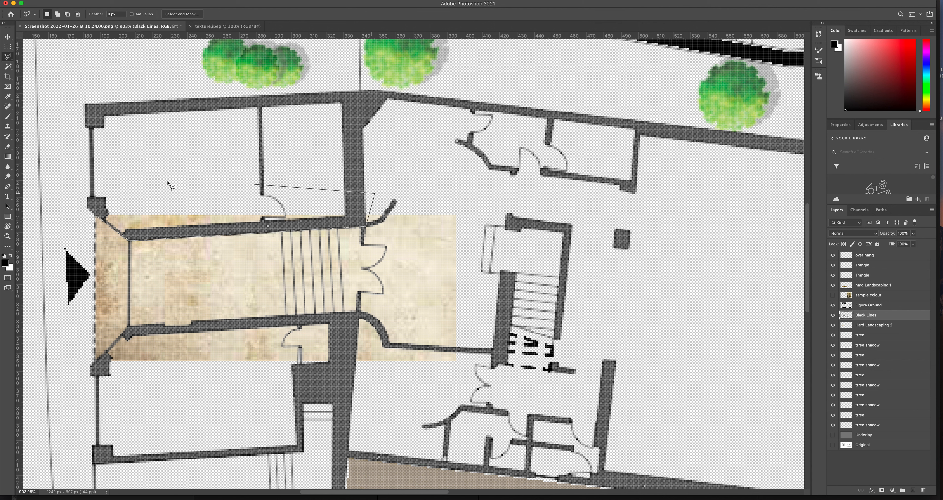
{"action": "left_click", "coordinate": [74, 187]}
{"action": "left_click", "coordinate": [94, 215]}
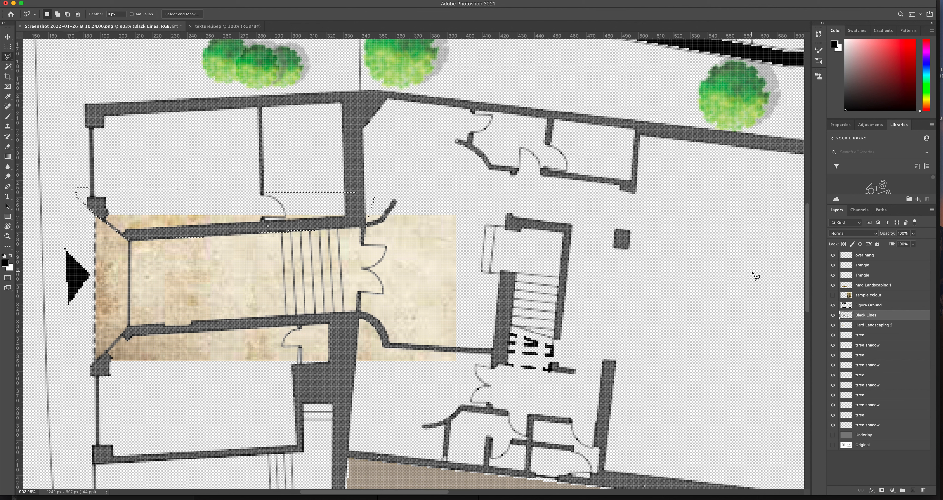
{"action": "left_click", "coordinate": [880, 325]}
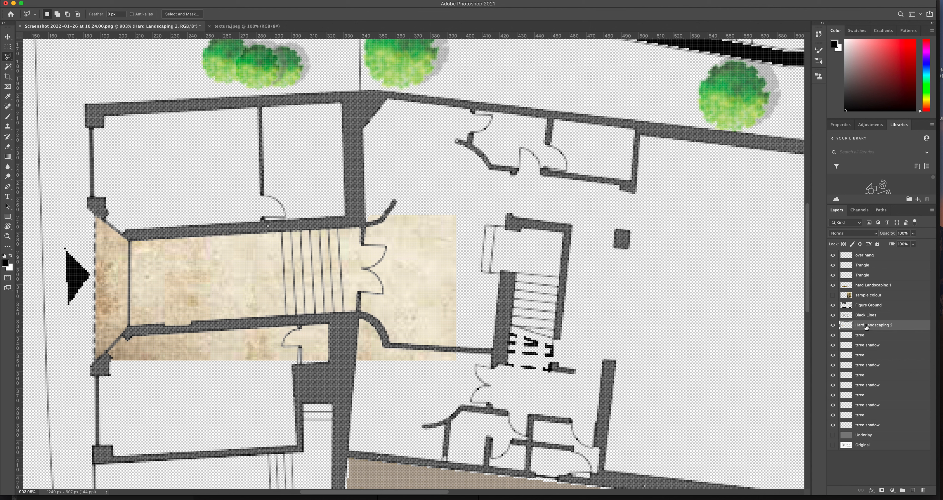
Outline the excess texture beyond the double doors and below the passage's lower wall, delete it from Hard Landscaping 2, and clear the selection.
{"action": "left_click", "coordinate": [366, 213]}
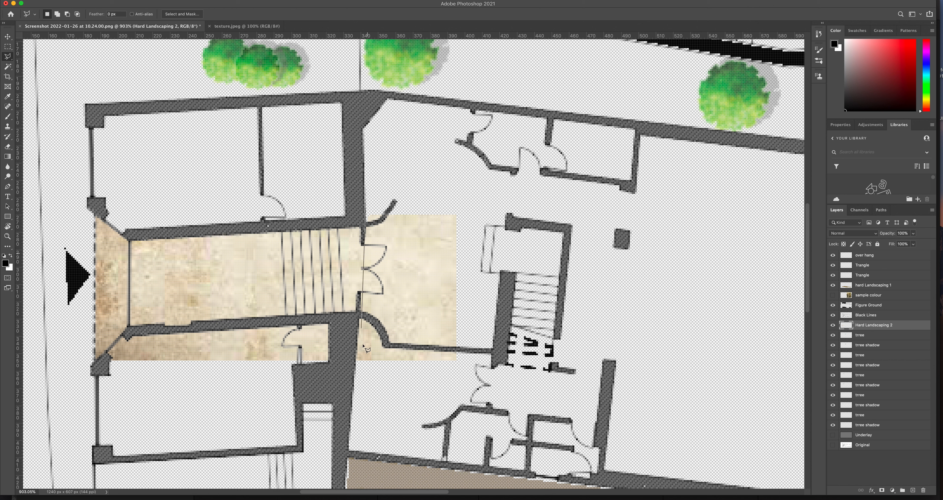
{"action": "left_click", "coordinate": [357, 364]}
{"action": "left_click", "coordinate": [478, 364]}
{"action": "left_click", "coordinate": [464, 198]}
{"action": "double_click", "coordinate": [393, 194]}
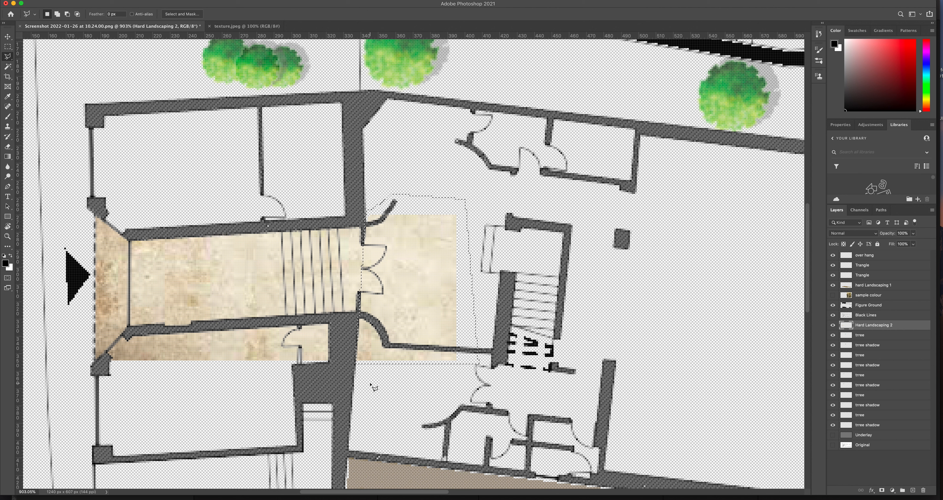
{"action": "left_click", "coordinate": [360, 365], "text": "shift"}
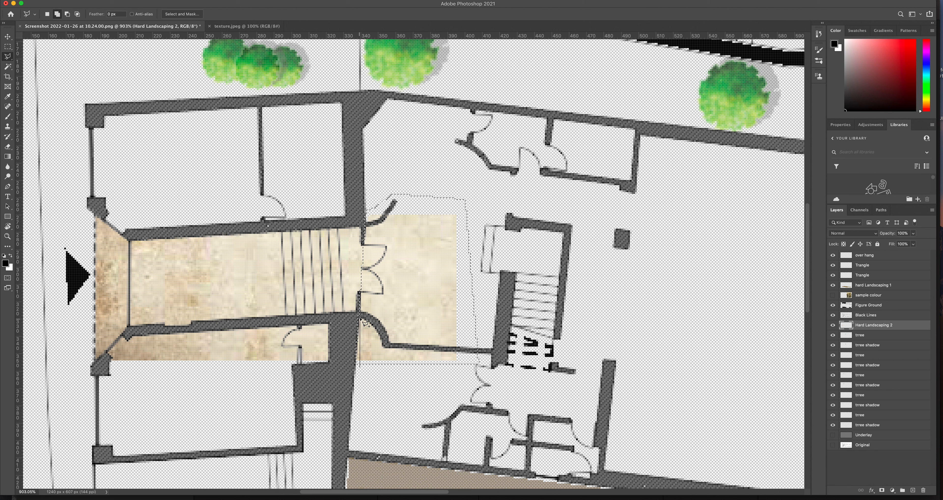
{"action": "left_click", "coordinate": [359, 313]}
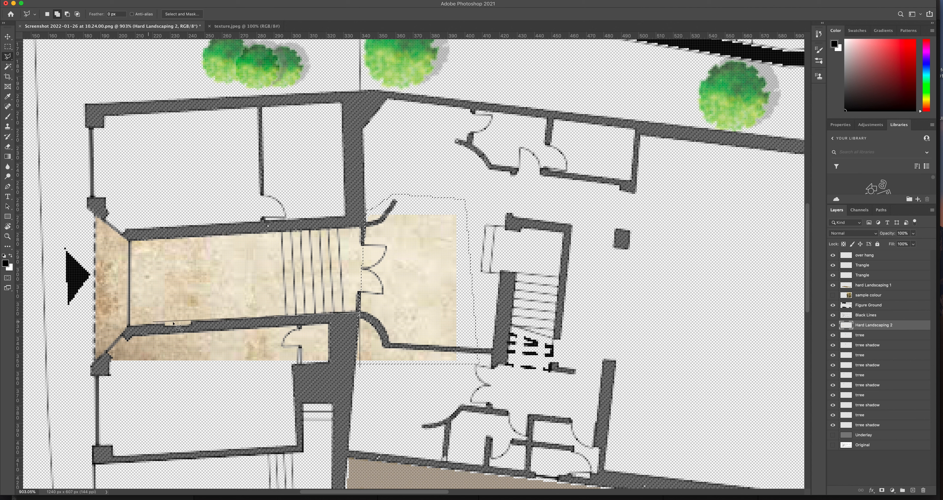
{"action": "left_click", "coordinate": [191, 323]}
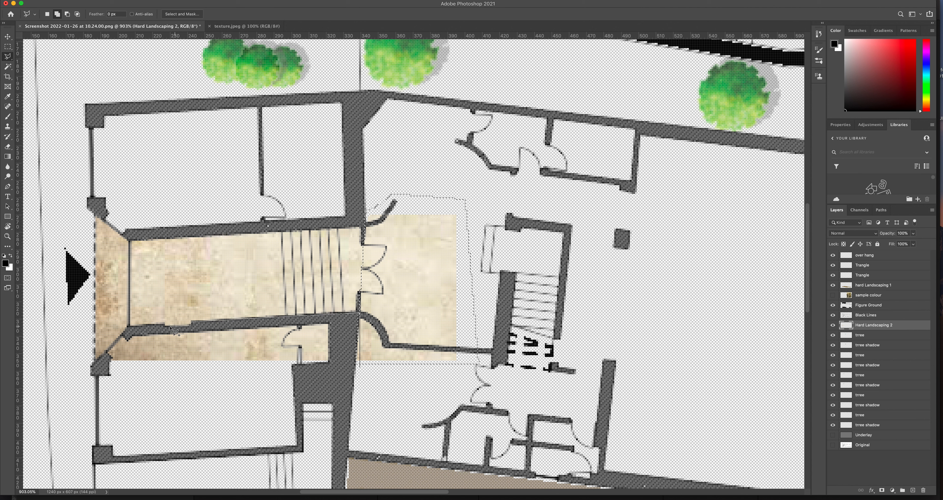
{"action": "left_click", "coordinate": [164, 324]}
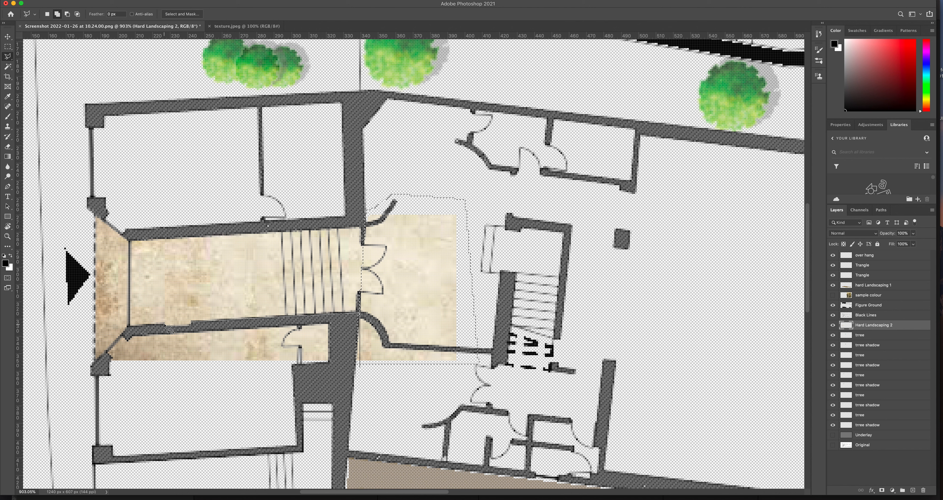
{"action": "left_click", "coordinate": [128, 327]}
{"action": "left_click", "coordinate": [91, 366]}
{"action": "double_click", "coordinate": [412, 410]}
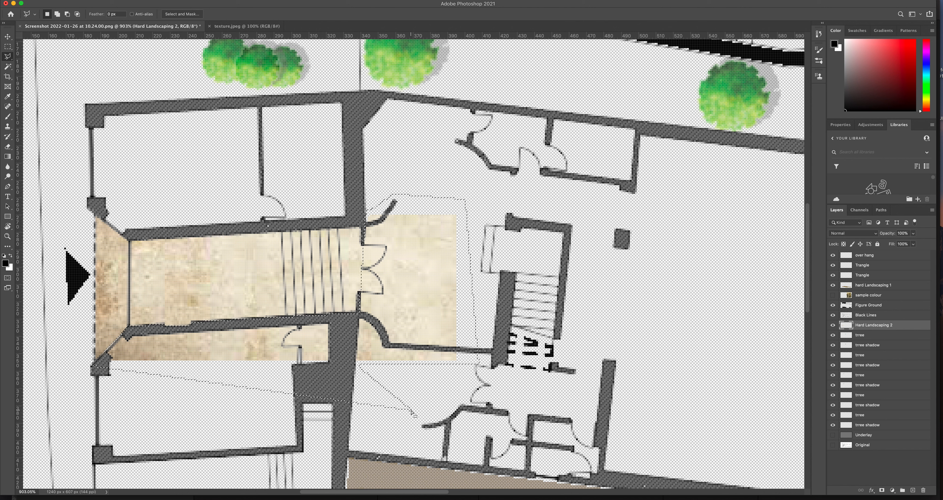
{"action": "key", "text": "BackSpace"}
{"action": "key", "text": "super+d"}
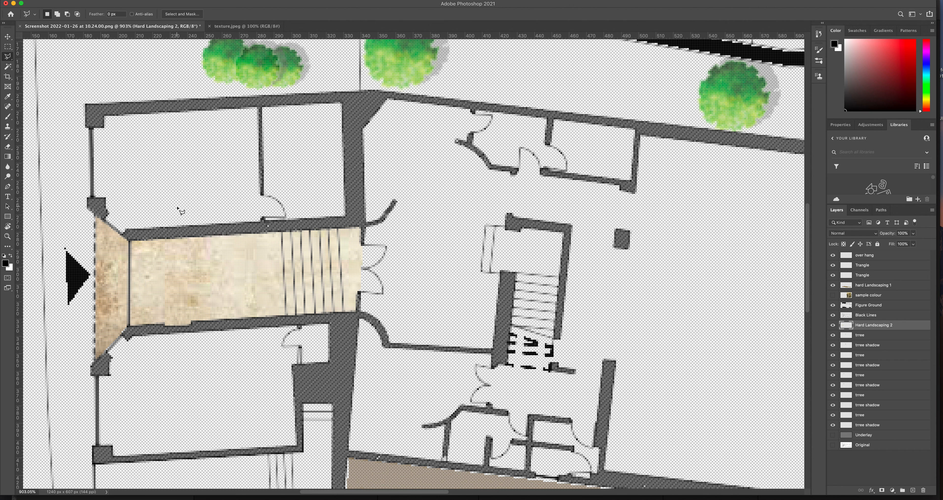
Raise the opacity of the brown hard Landscaping 1 strip along the building's lower side to 100%.
{"action": "scroll", "coordinate": [180, 210], "scroll_direction": "down", "scroll_amount": 10}
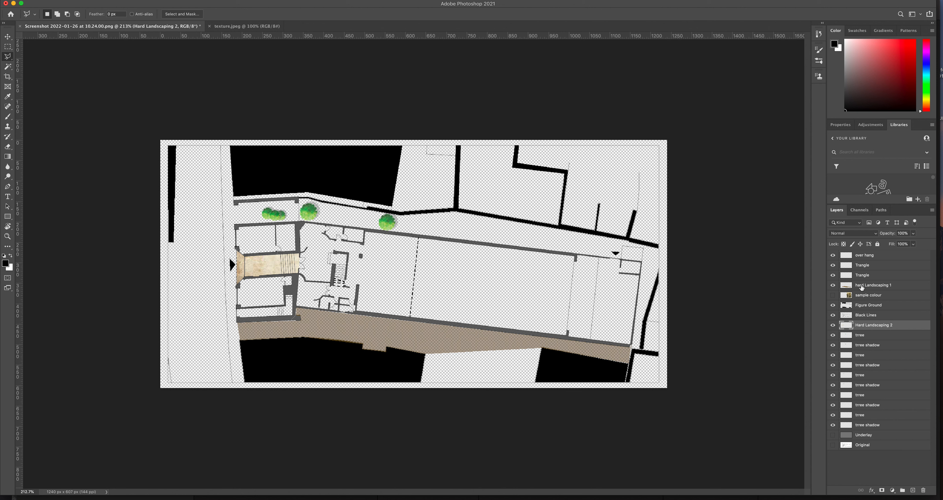
{"action": "key", "text": "v"}
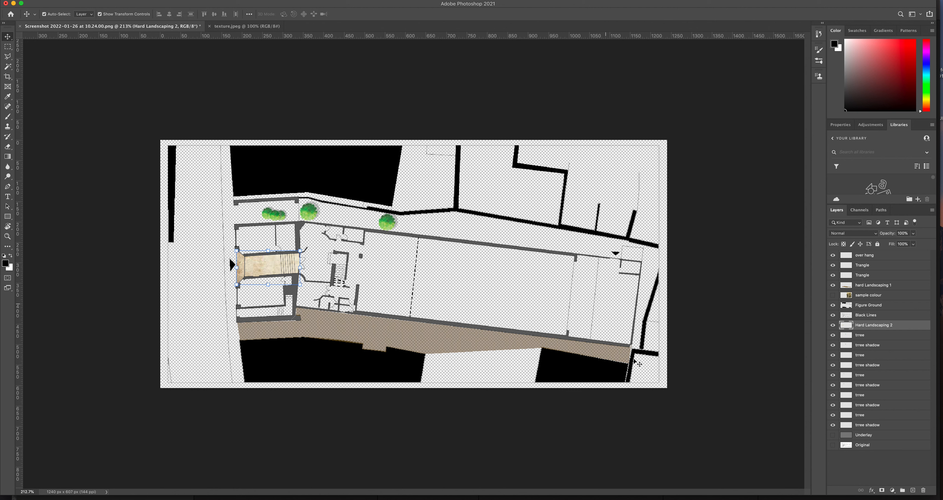
{"action": "left_click", "coordinate": [455, 340]}
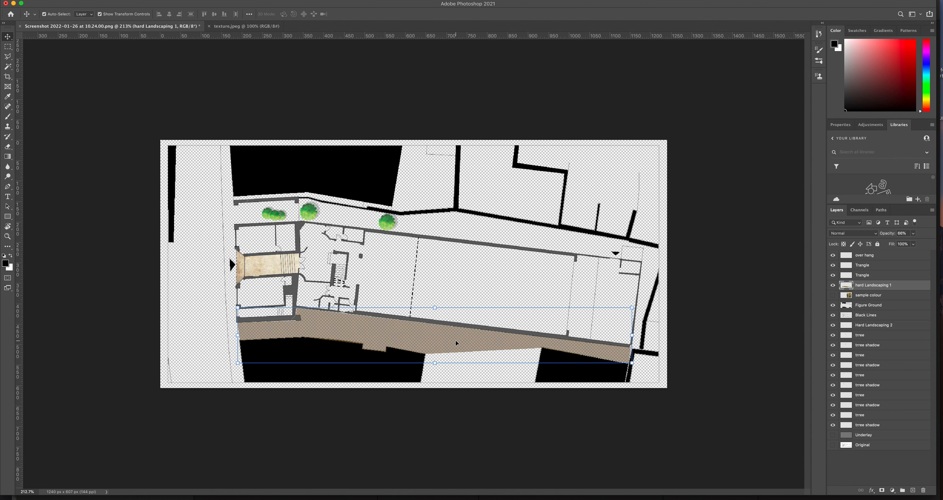
{"action": "key", "text": "super+equal"}
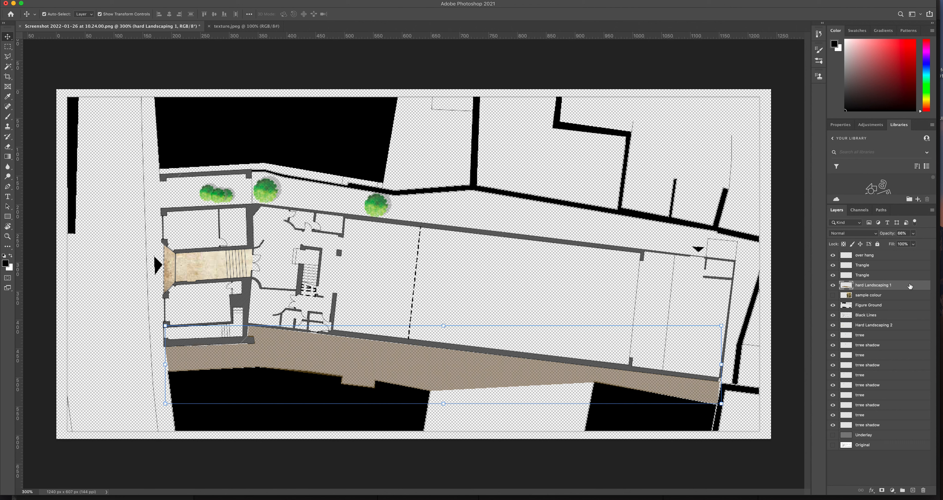
{"action": "left_click", "coordinate": [913, 234]}
{"action": "left_click_drag", "start_coordinate": [914, 245], "coordinate": [935, 246]}
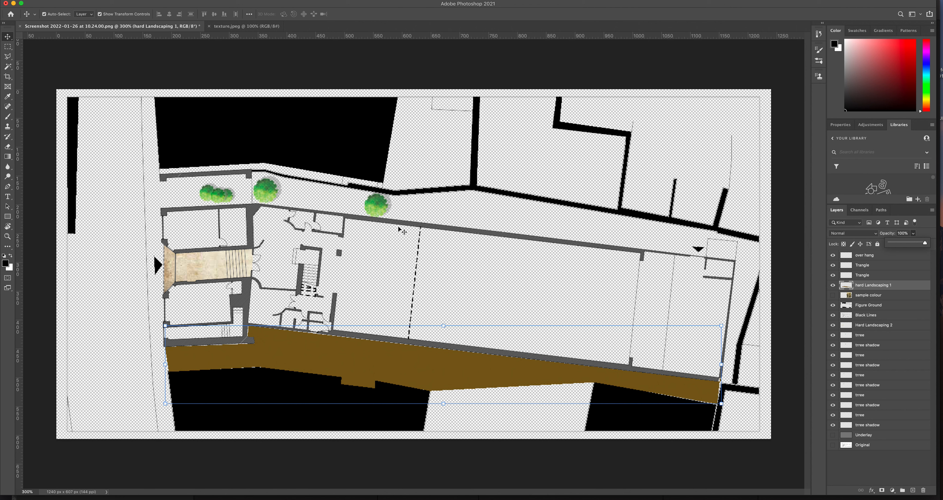
{"action": "key", "text": "super+z"}
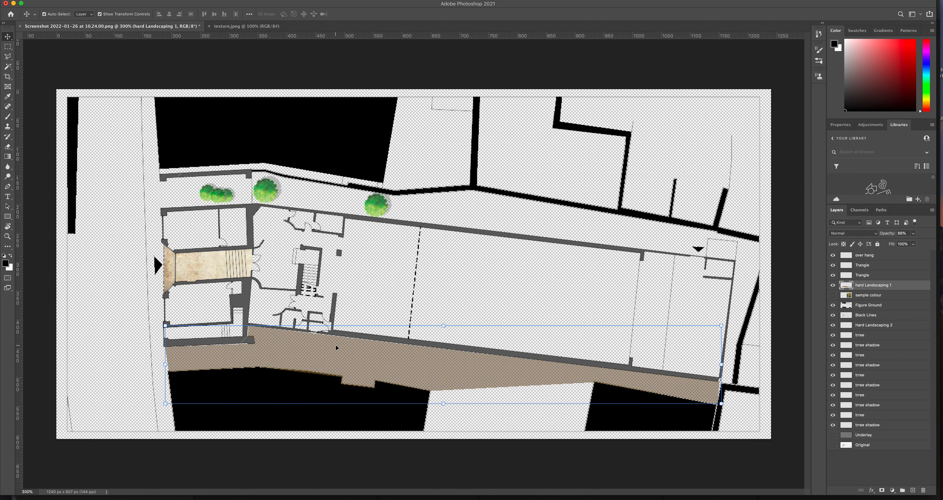
{"action": "left_click", "coordinate": [913, 233]}
{"action": "left_click_drag", "start_coordinate": [911, 243], "coordinate": [924, 243]}
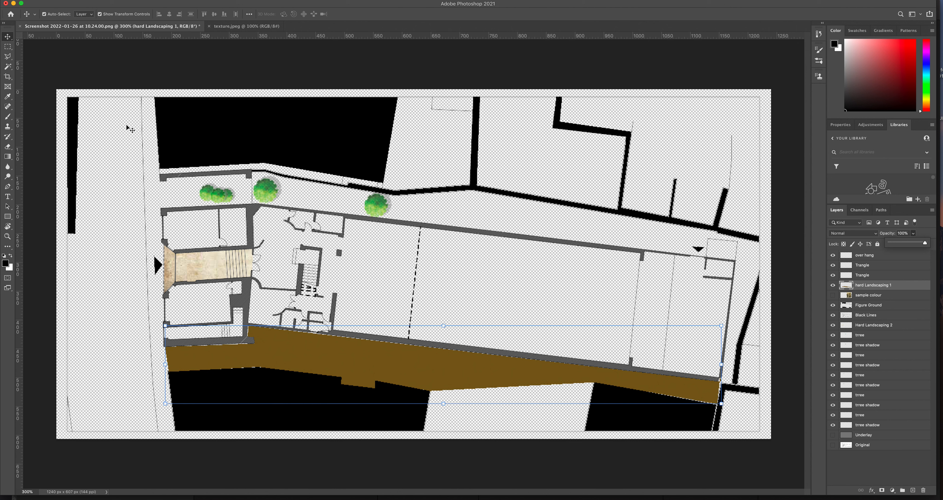
Outline the outdoor strip between the building's upper wall and the black boundary walls, continuing around its far end, with the Polygonal Lasso.
{"action": "left_click", "coordinate": [7, 56]}
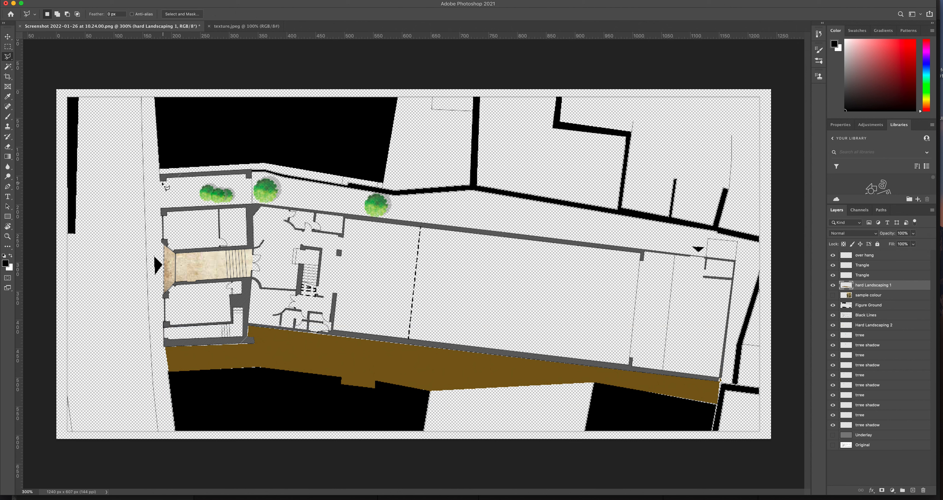
{"action": "left_click", "coordinate": [166, 179]}
{"action": "left_click", "coordinate": [264, 171]}
{"action": "left_click", "coordinate": [472, 188]}
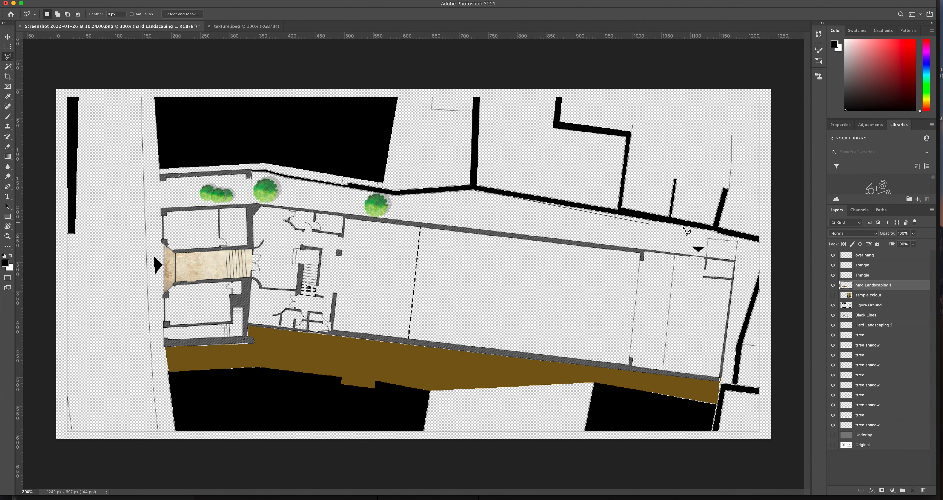
{"action": "left_click", "coordinate": [718, 232]}
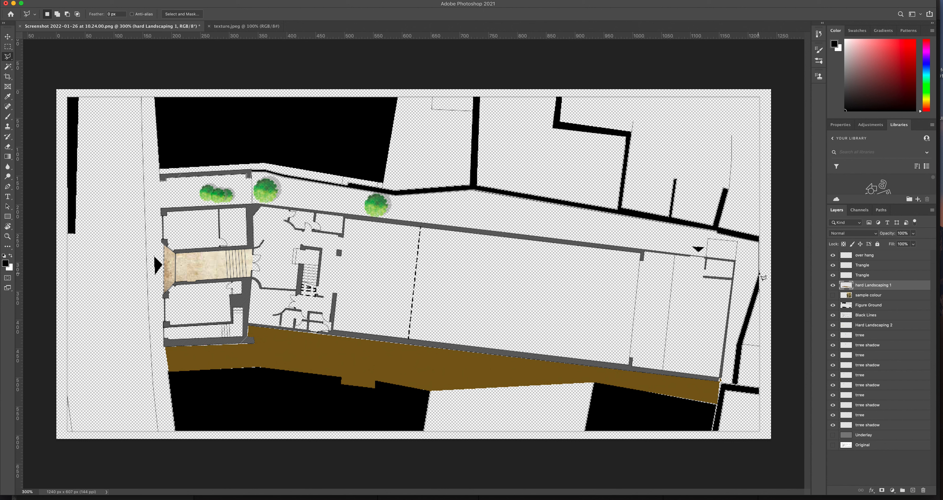
{"action": "left_click", "coordinate": [759, 269]}
{"action": "left_click", "coordinate": [737, 345]}
{"action": "left_click", "coordinate": [734, 384]}
{"action": "left_click", "coordinate": [720, 380]}
{"action": "left_click", "coordinate": [735, 261]}
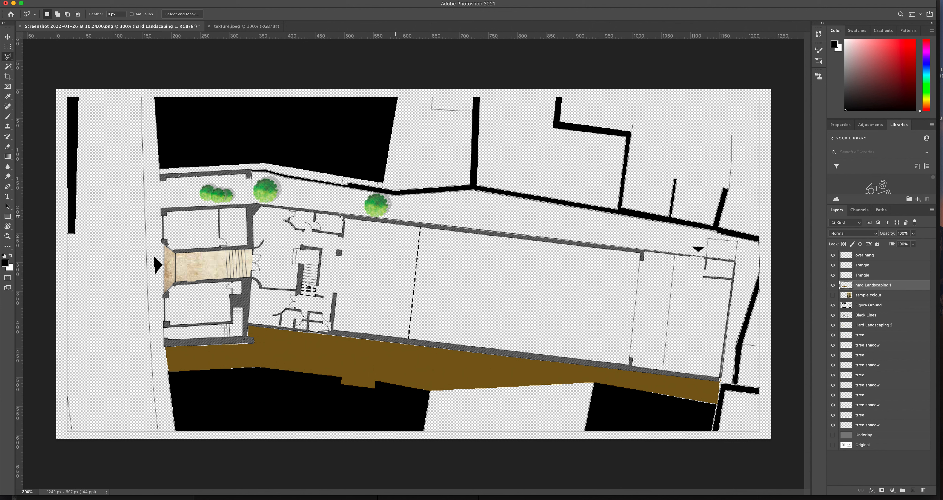
{"action": "left_click", "coordinate": [345, 215]}
{"action": "left_click", "coordinate": [255, 206]}
{"action": "left_click", "coordinate": [162, 210]}
{"action": "left_click", "coordinate": [162, 180]}
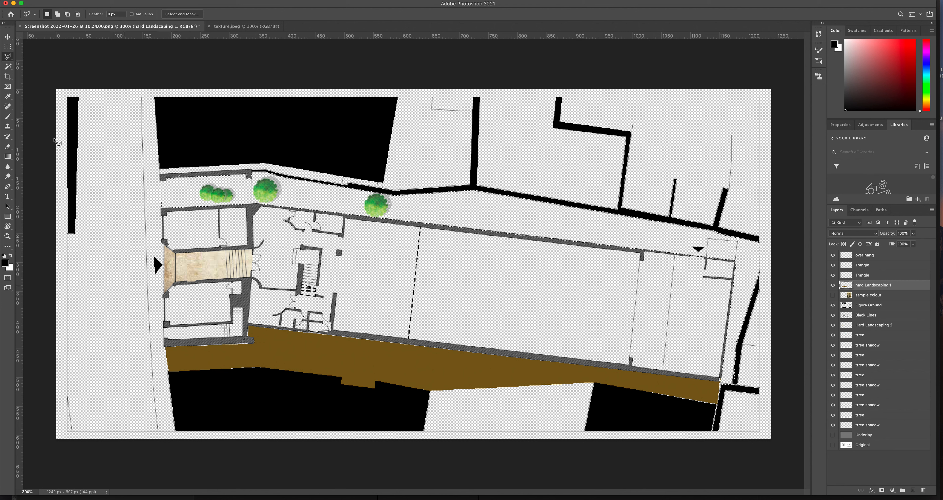
Sample the brown of the lower landscaping strip, fill the outlined area with that foreground colour at 100% opacity, and clear the selection.
{"action": "left_click", "coordinate": [7, 96]}
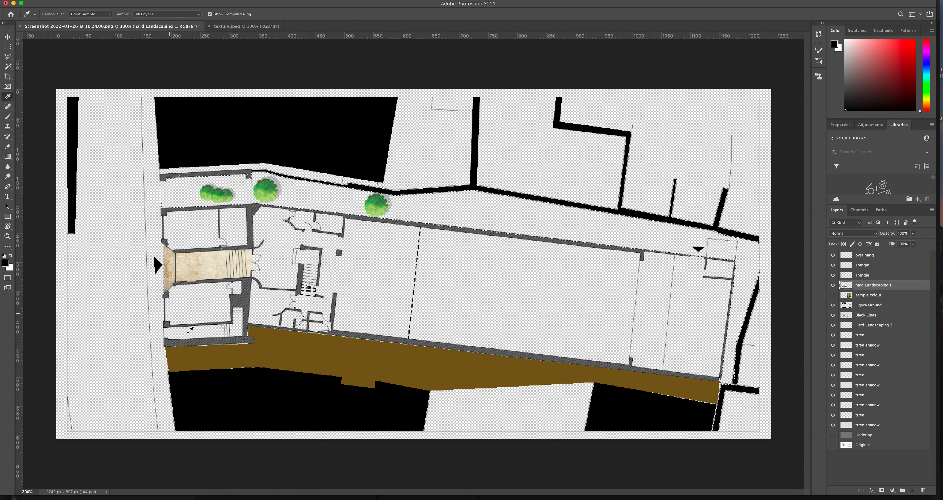
{"action": "left_click", "coordinate": [199, 352]}
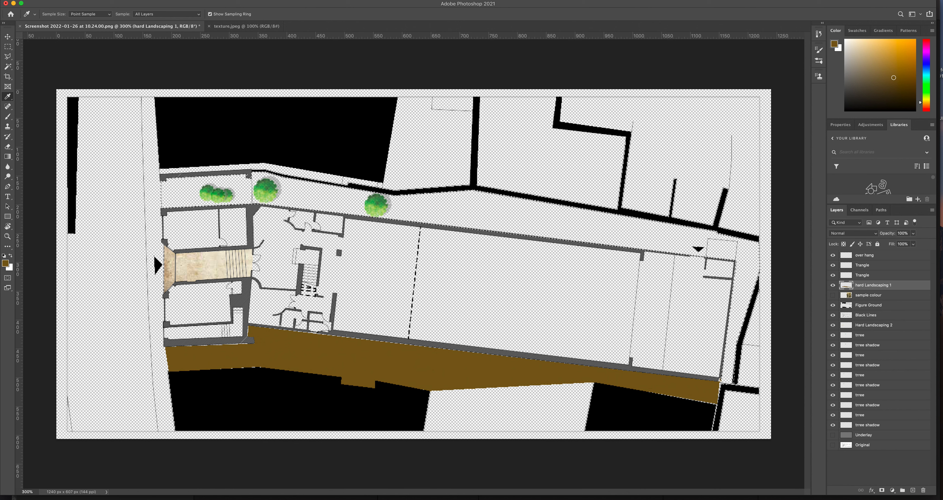
{"action": "left_click", "coordinate": [56, 0]}
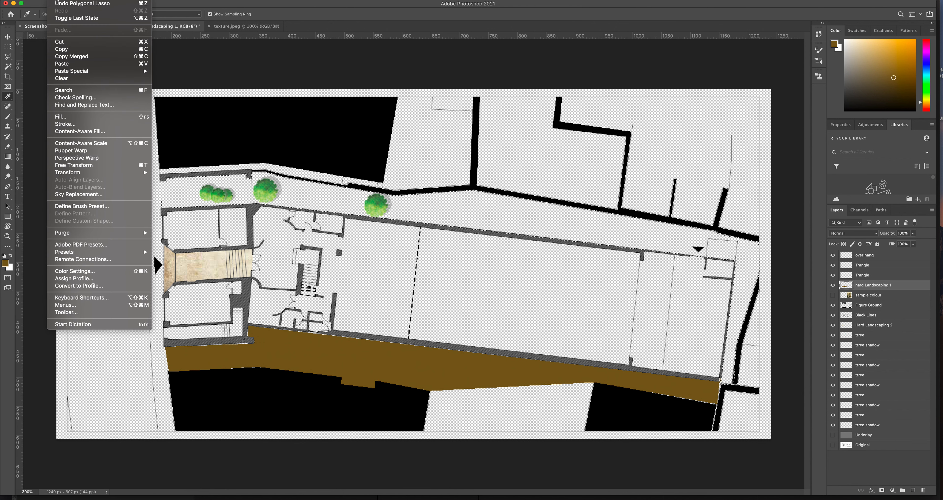
{"action": "left_click", "coordinate": [65, 121]}
{"action": "left_click", "coordinate": [474, 236]}
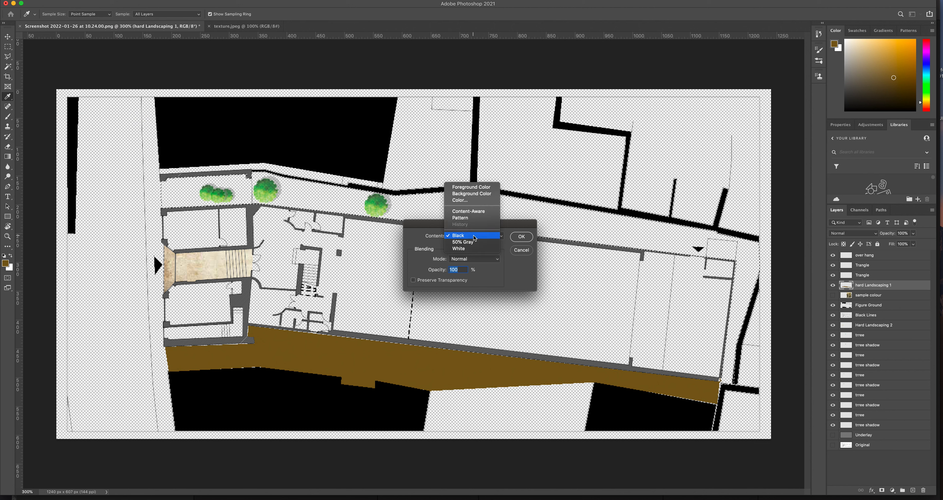
{"action": "left_click", "coordinate": [471, 187]}
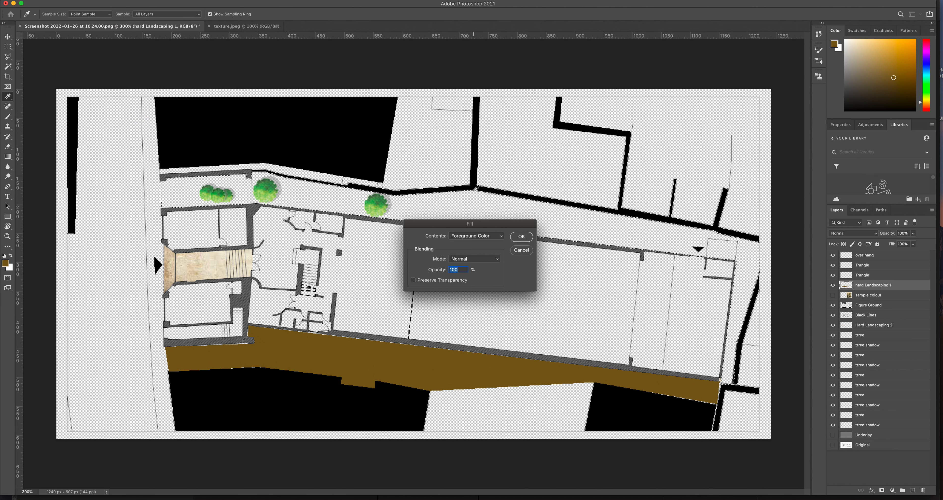
{"action": "left_click", "coordinate": [522, 237]}
{"action": "key", "text": "ctrl+d"}
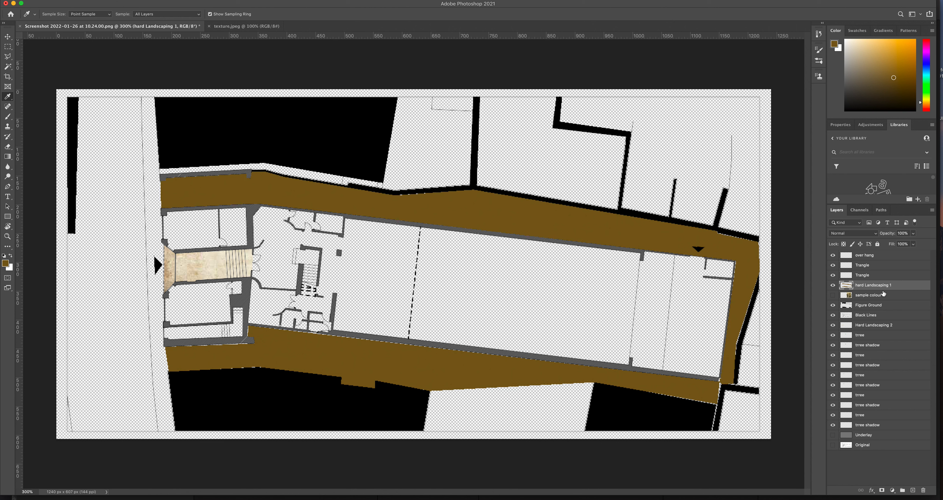
Move the hard Landscaping 1 layer directly below Hard Landscaping 2 and set its opacity to 80%.
{"action": "left_click_drag", "start_coordinate": [866, 287], "coordinate": [866, 330]}
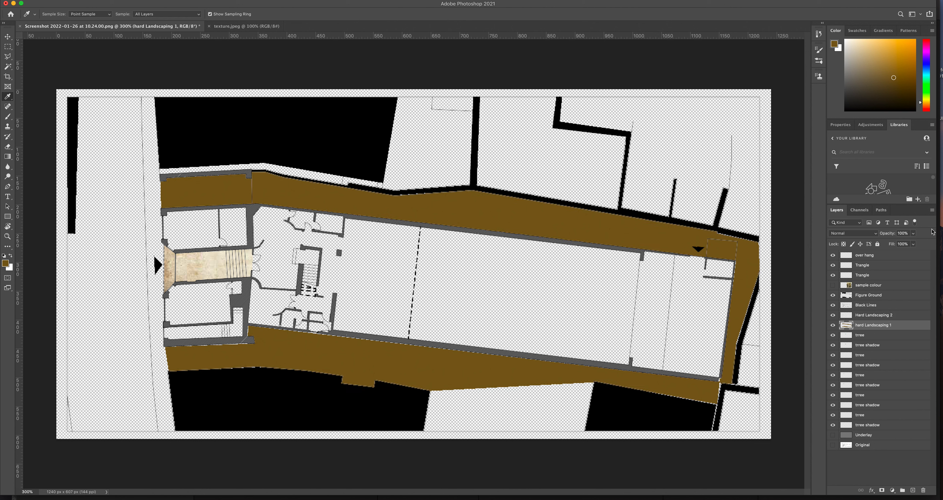
{"action": "left_click", "coordinate": [913, 234]}
{"action": "left_click", "coordinate": [902, 233]}
{"action": "type", "text": "80"}
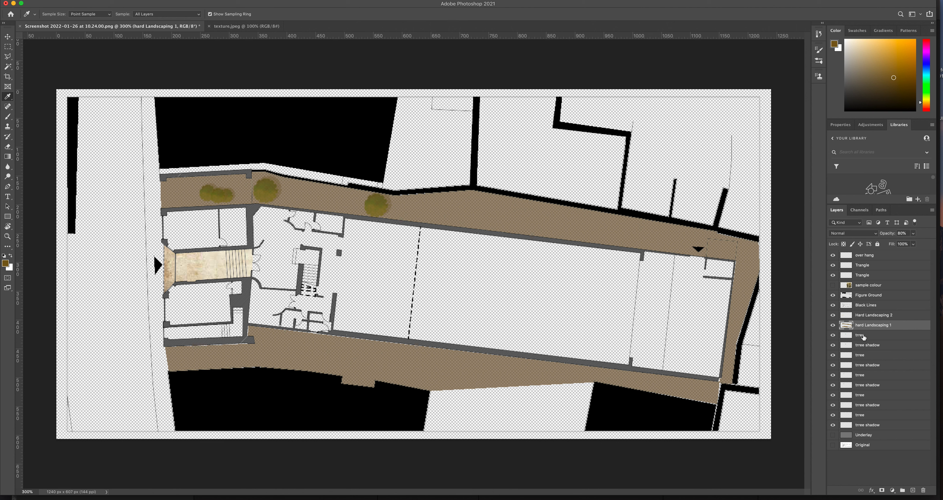
Move hard Landscaping 1 beneath the tree layers to directly above Original, and place Hard Landscaping 2 directly above it.
{"action": "left_click_drag", "start_coordinate": [873, 327], "coordinate": [875, 445]}
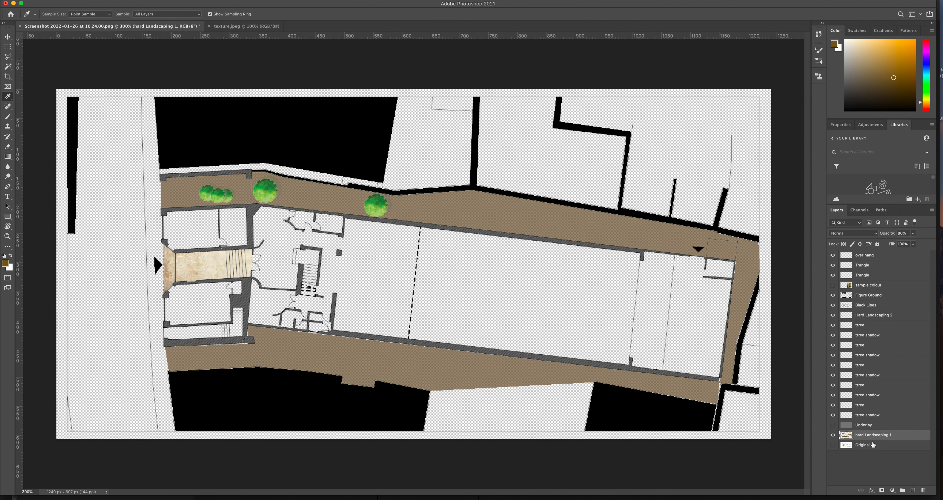
{"action": "left_click_drag", "start_coordinate": [880, 320], "coordinate": [882, 432]}
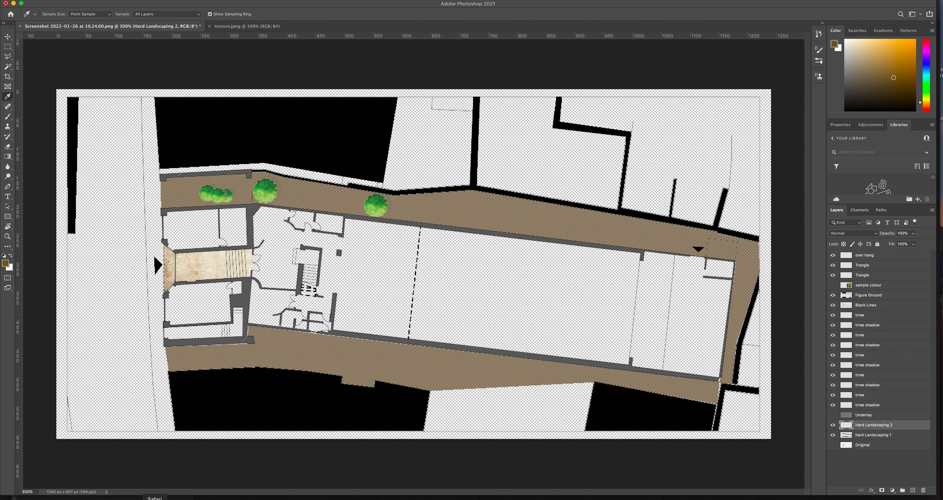
Switch to the web browser and search Google Images for "photoshop people plan silhouette", looking over the plan-view figures.
{"action": "left_click", "coordinate": [136, 498]}
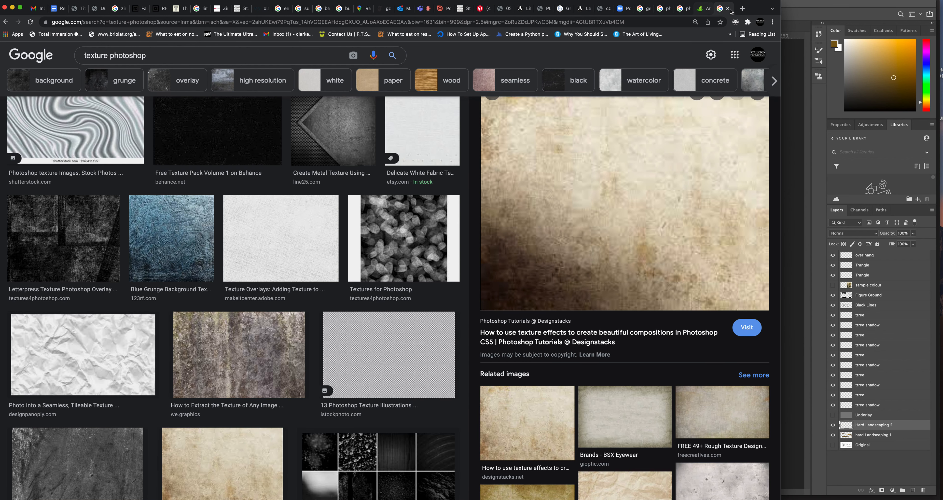
{"action": "left_click", "coordinate": [743, 9]}
{"action": "type", "text": "photoshop"}
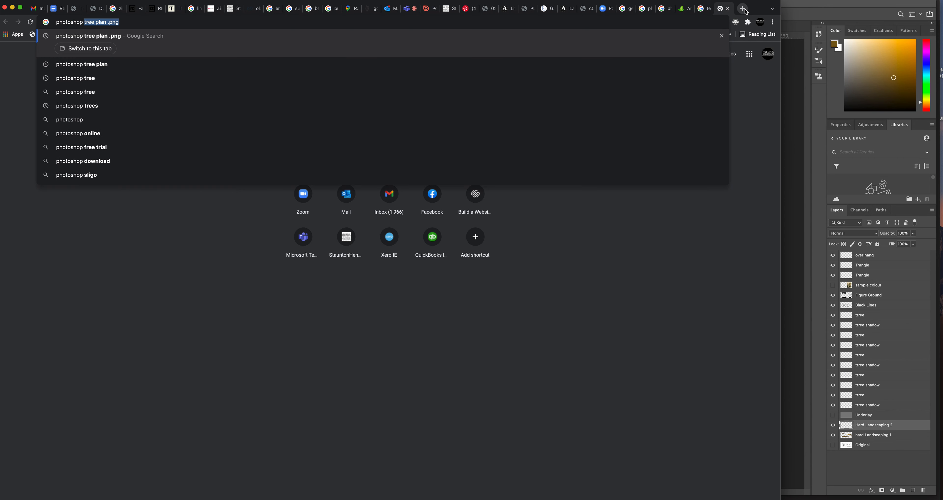
{"action": "type", "text": " people plan s"}
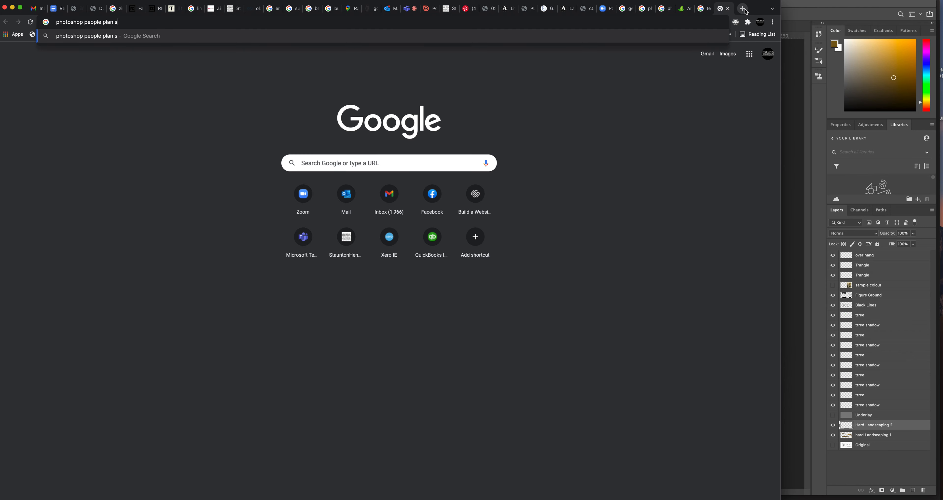
{"action": "type", "text": "illouette"}
{"action": "key", "text": "Return"}
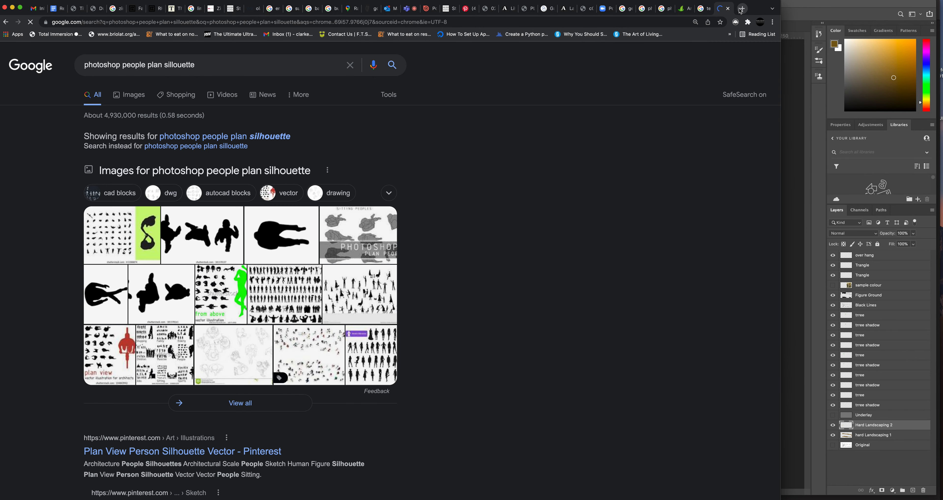
{"action": "left_click", "coordinate": [124, 97]}
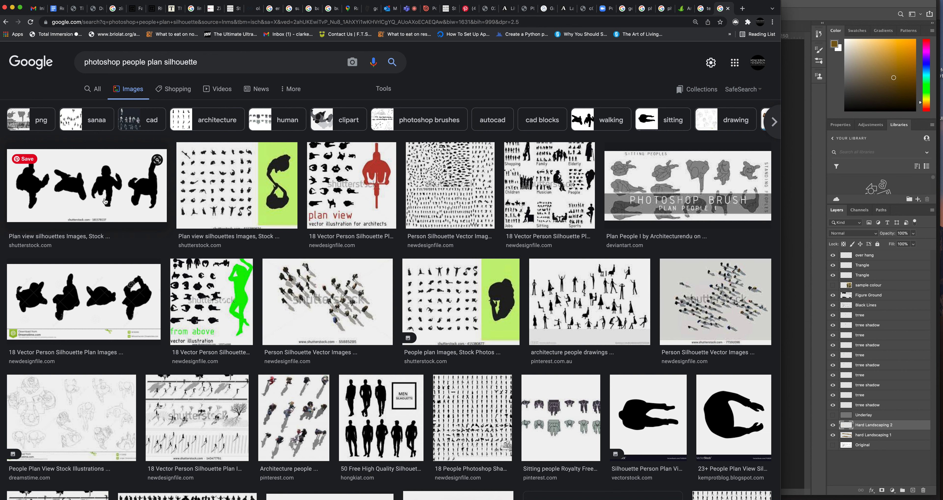
{"action": "scroll", "coordinate": [105, 201], "scroll_direction": "down", "scroll_amount": 1}
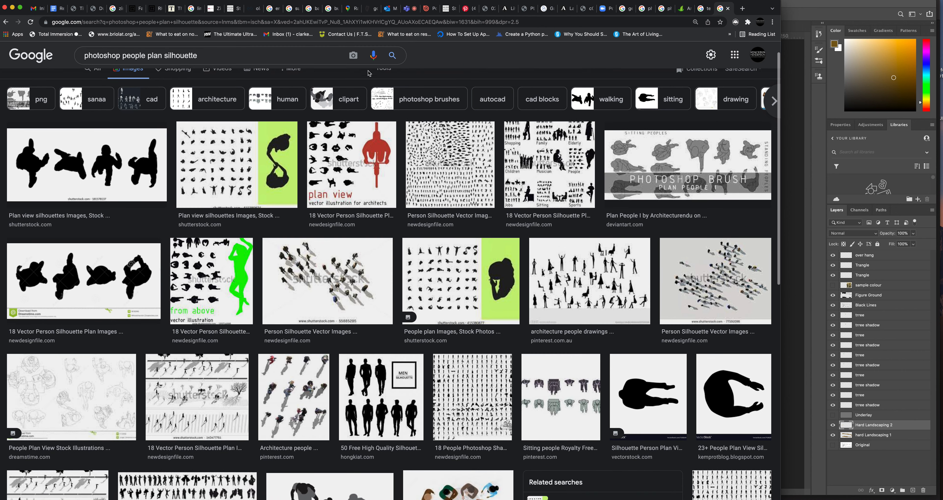
Return to the "texture photoshop" search page and search Google Images for "photoshop plan hedge" instead.
{"action": "left_click", "coordinate": [727, 8]}
{"action": "left_click", "coordinate": [660, 22]}
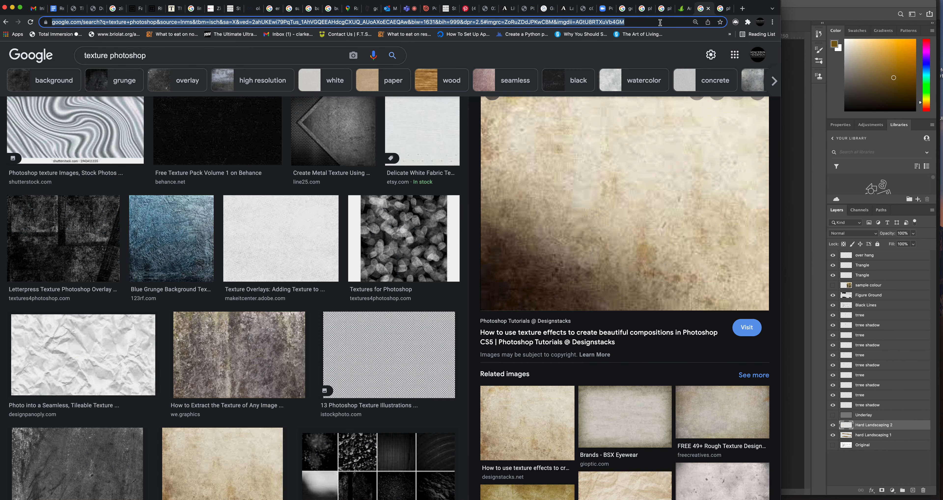
{"action": "type", "text": "photoshop ["}
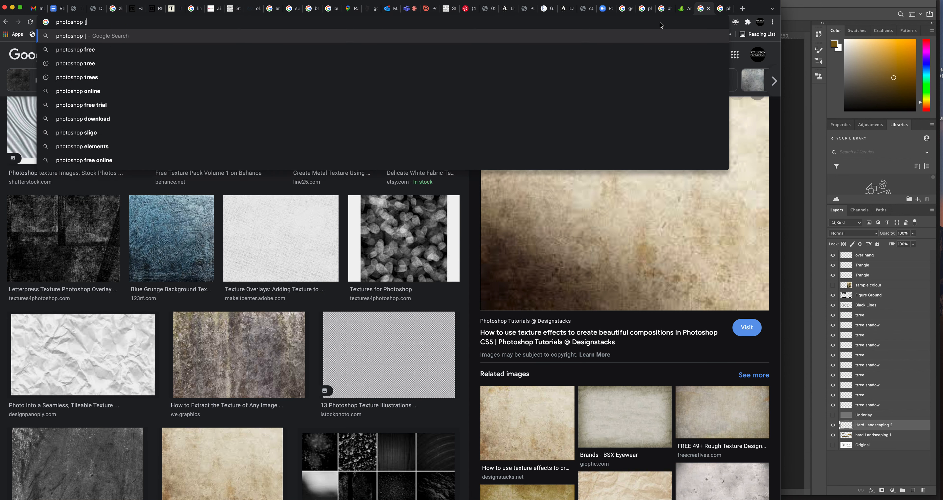
{"action": "key", "text": "BackSpace"}
{"action": "type", "text": "pl"}
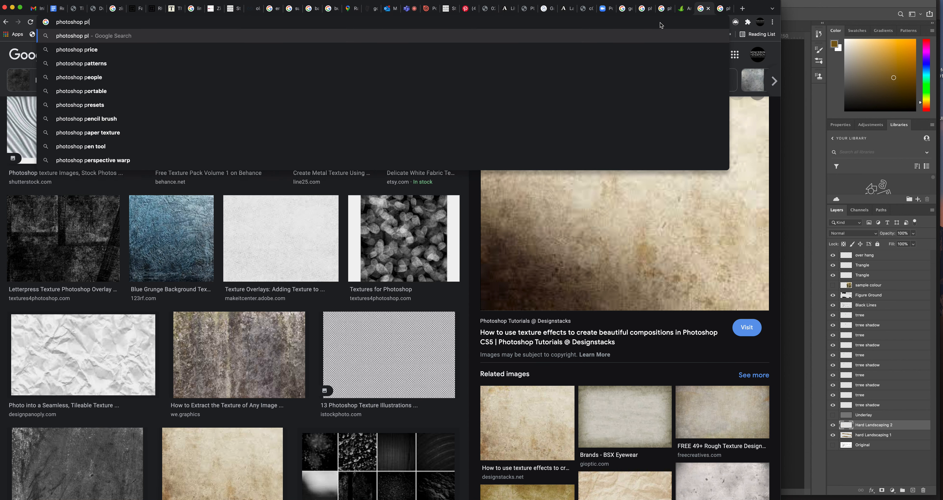
{"action": "type", "text": "an hedge"}
{"action": "key", "text": "Return"}
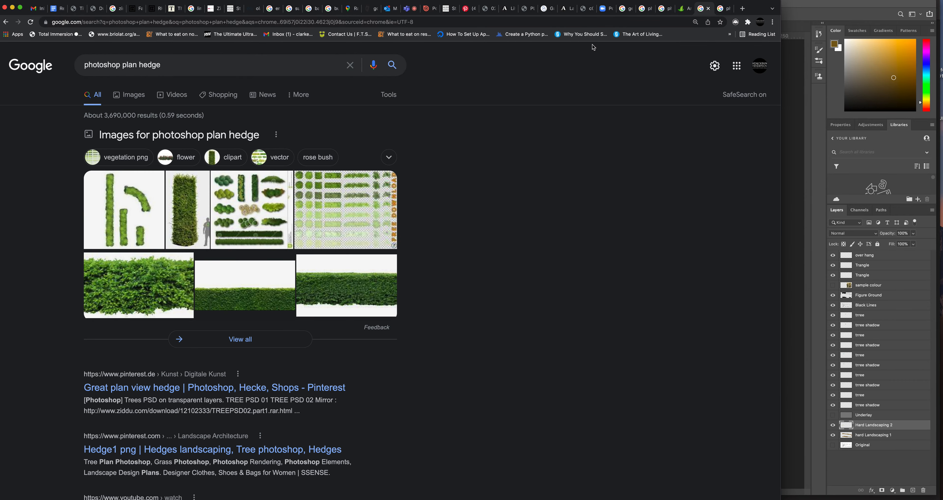
{"action": "left_click", "coordinate": [141, 98]}
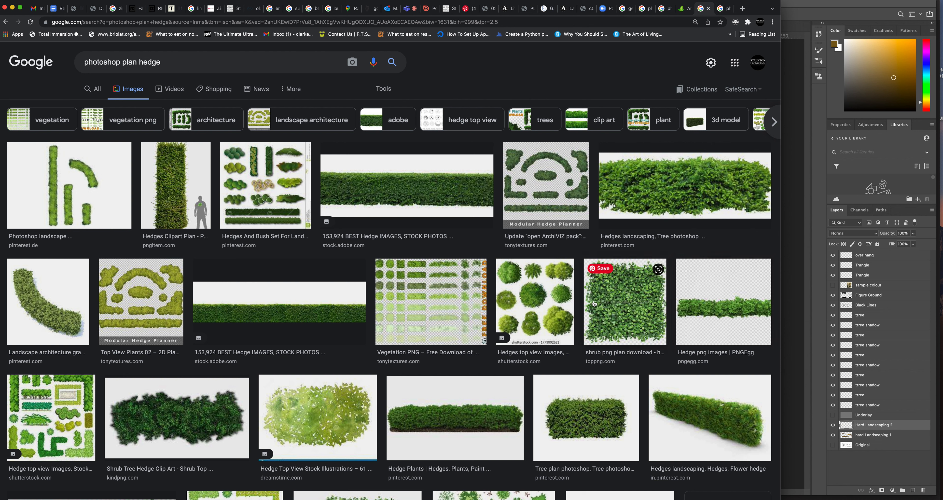
Switch to the Microsoft Teams meeting page in the browser.
{"action": "left_click", "coordinate": [409, 8]}
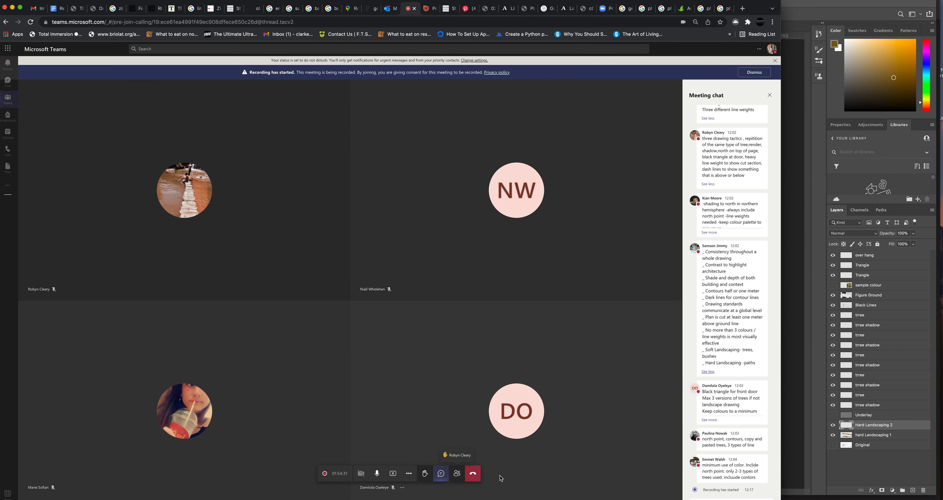